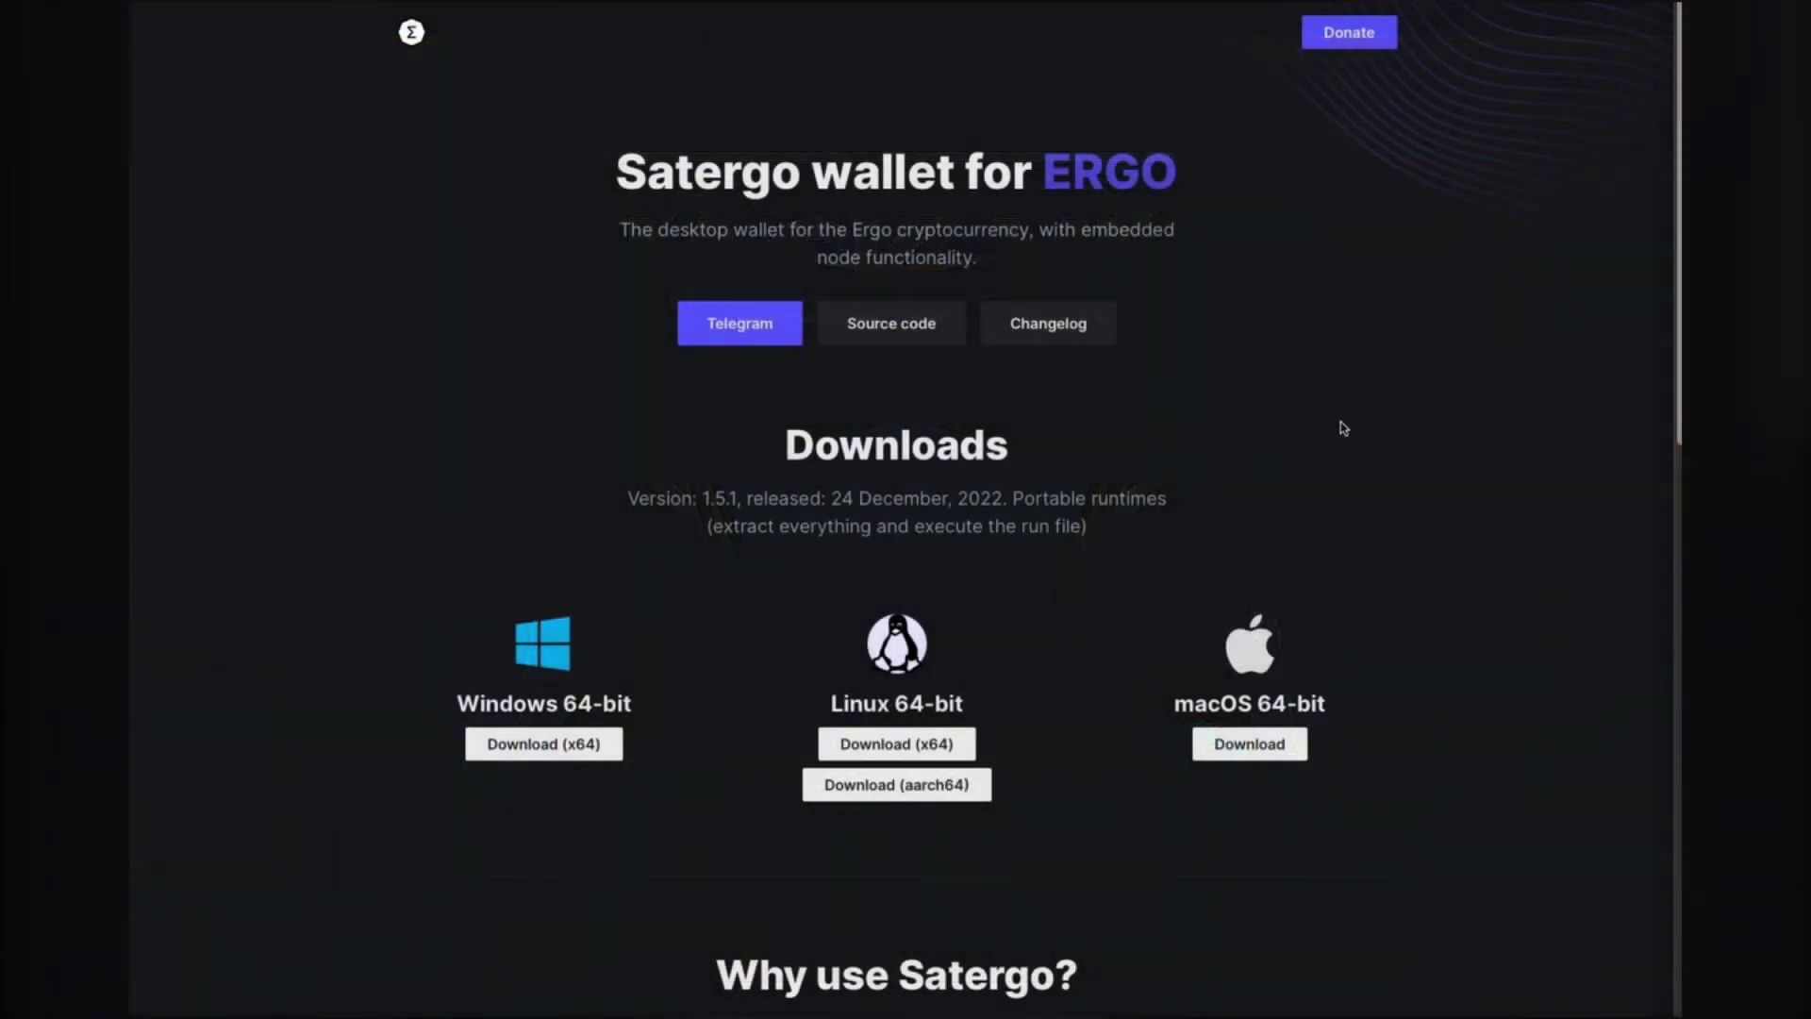
Step: Scroll the Satergo download page down to 'Why use Satergo?' and back up
{"action": "scroll", "coordinate": [1344, 429], "scroll_direction": "down", "scroll_amount": 2}
{"action": "scroll", "coordinate": [1344, 429], "scroll_direction": "up", "scroll_amount": 2}
{"action": "scroll", "coordinate": [1087, 218], "scroll_direction": "down", "scroll_amount": 10}
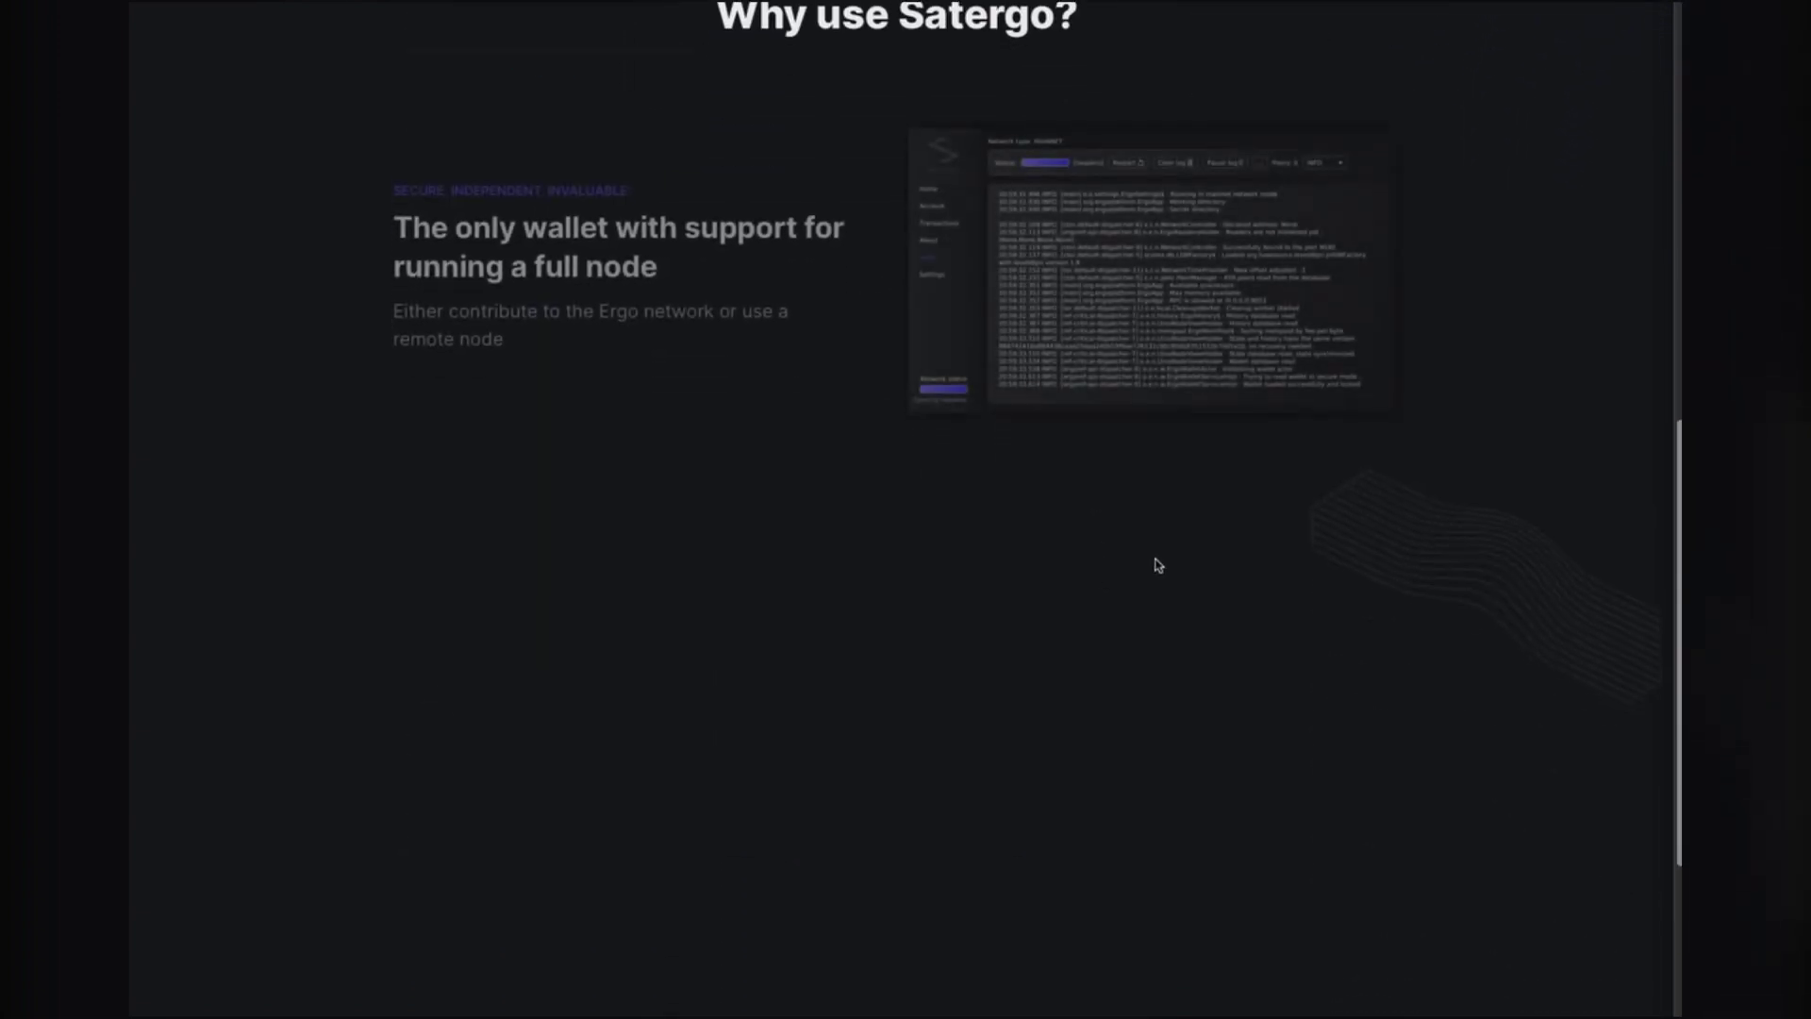
{"action": "scroll", "coordinate": [1159, 565], "scroll_direction": "up", "scroll_amount": 10}
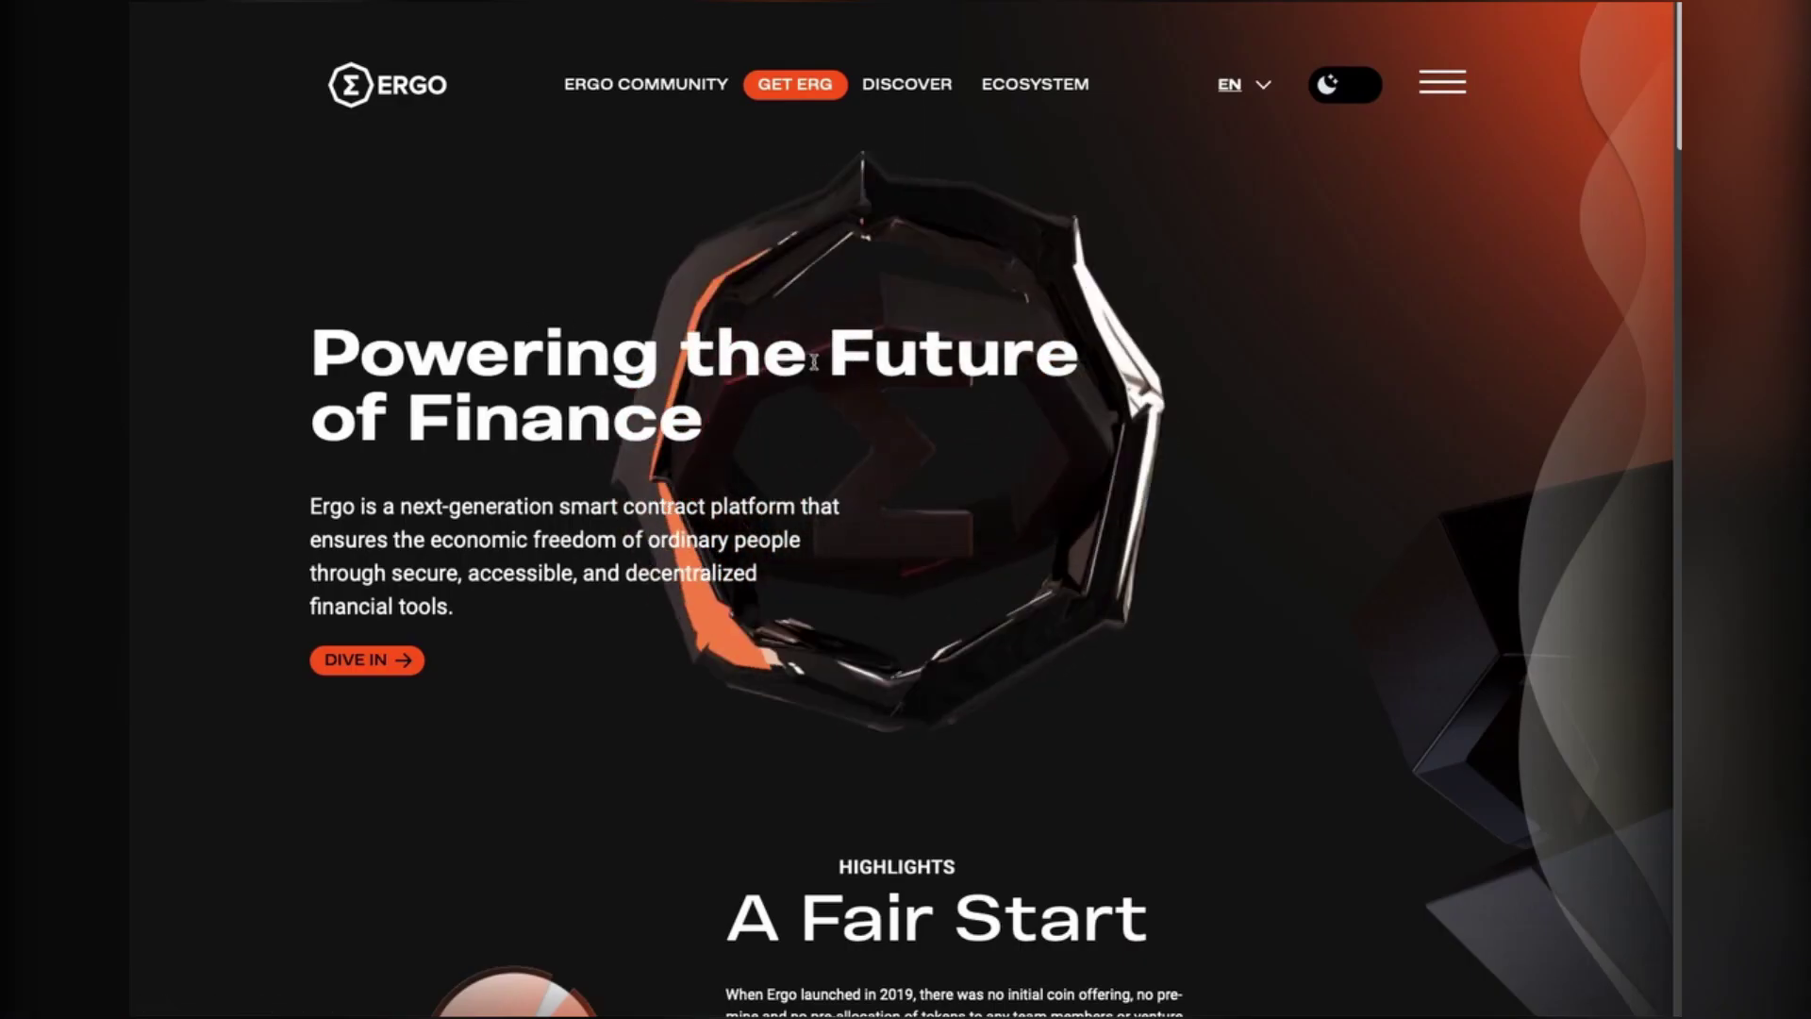
Step: Open Get ERG and choose the Ergo Wallet App row in the Wallets table
{"action": "left_click", "coordinate": [809, 97]}
{"action": "scroll", "coordinate": [794, 556], "scroll_direction": "down", "scroll_amount": 4}
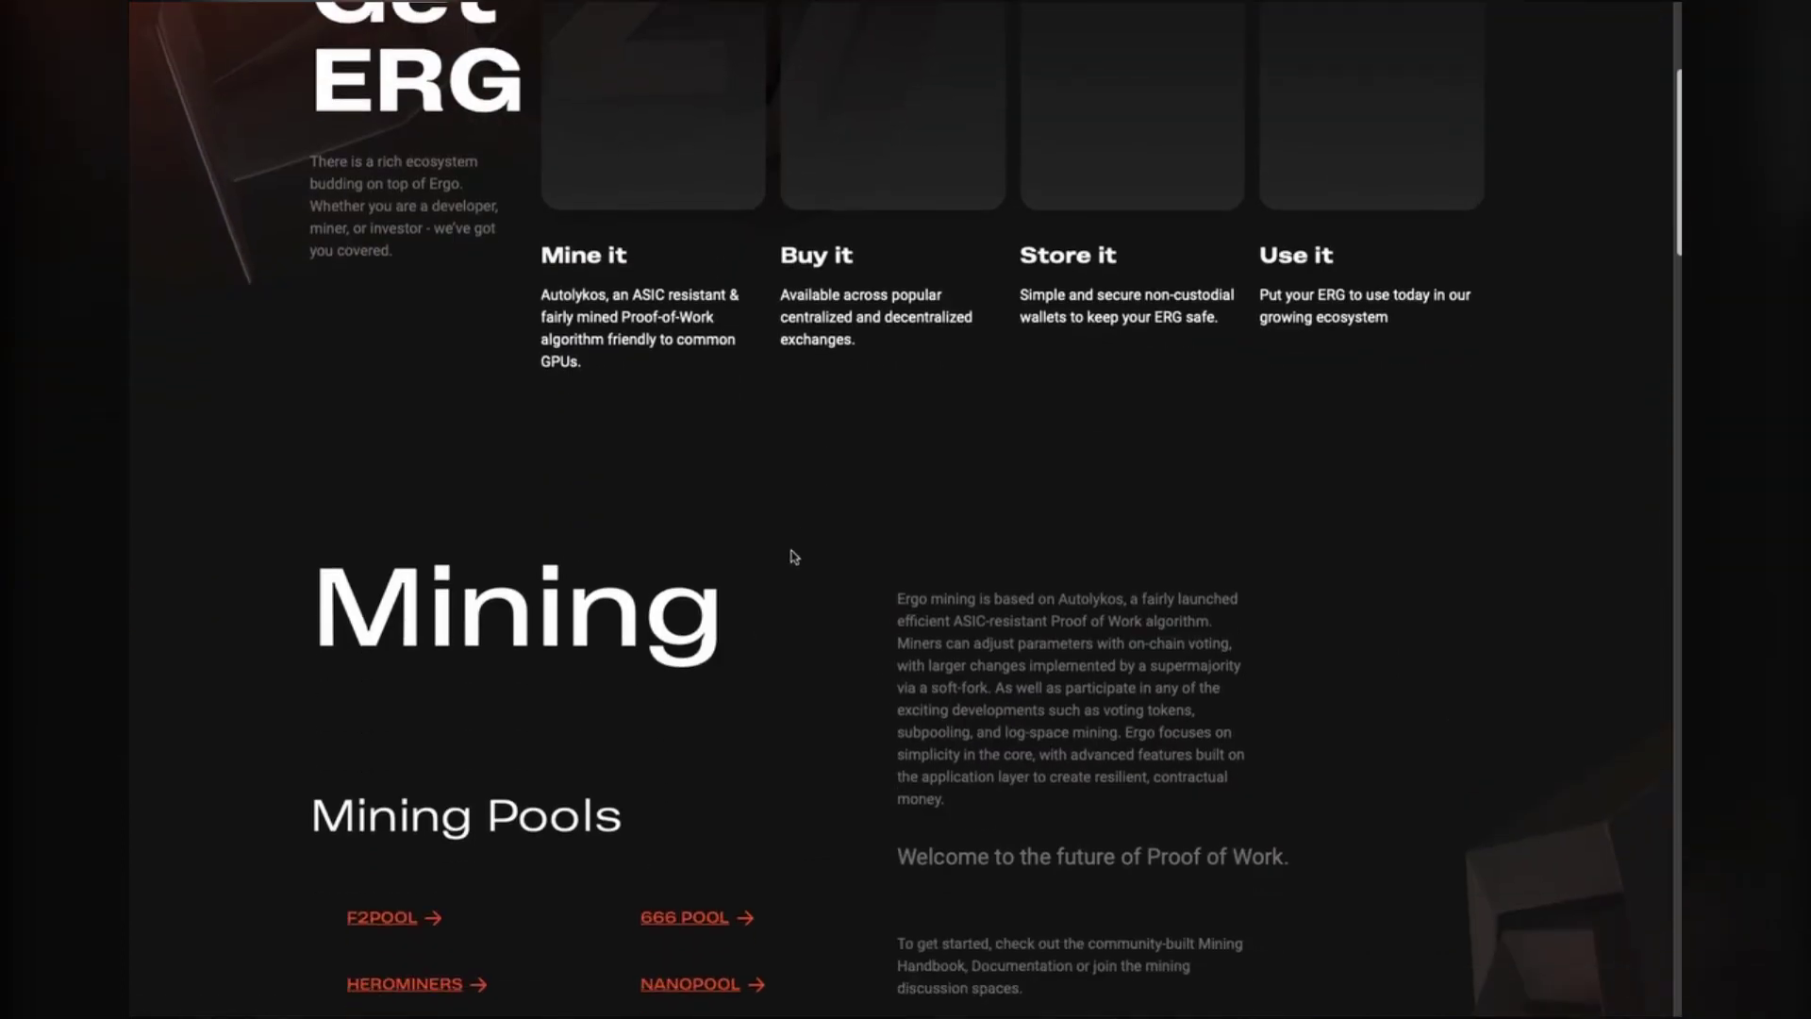
{"action": "scroll", "coordinate": [794, 556], "scroll_direction": "down", "scroll_amount": 15}
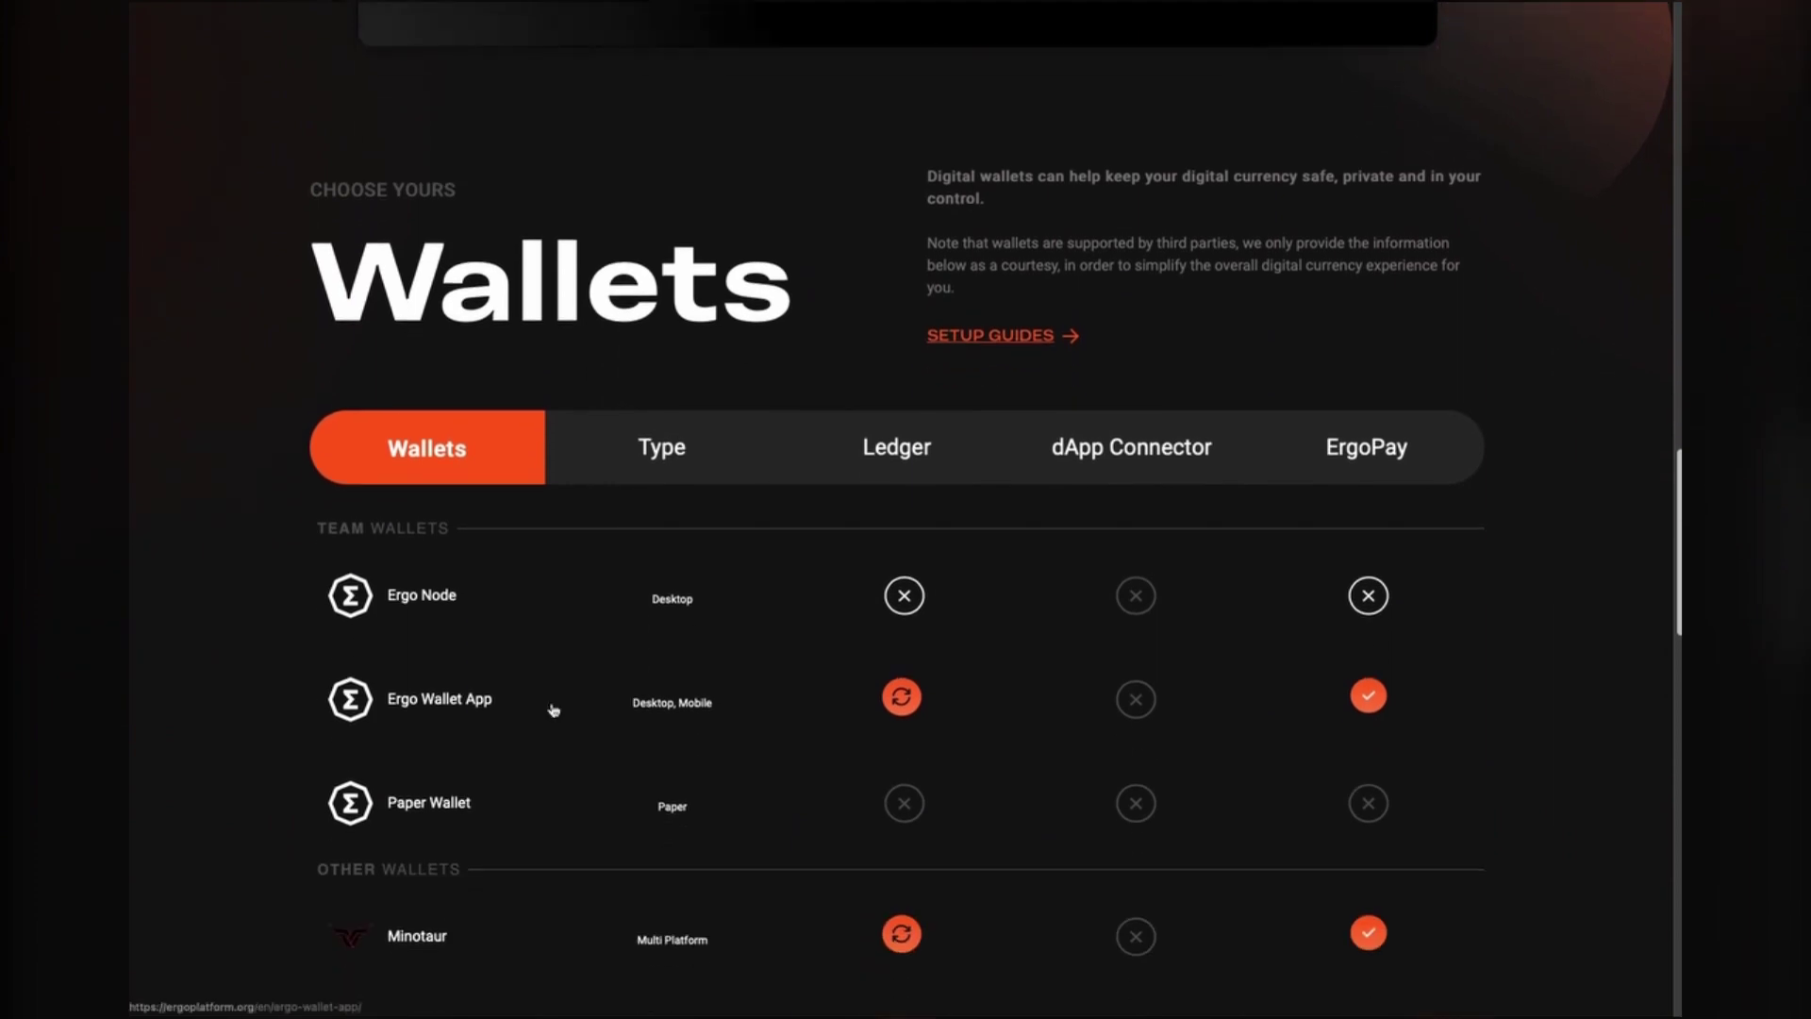
{"action": "left_click", "coordinate": [412, 702]}
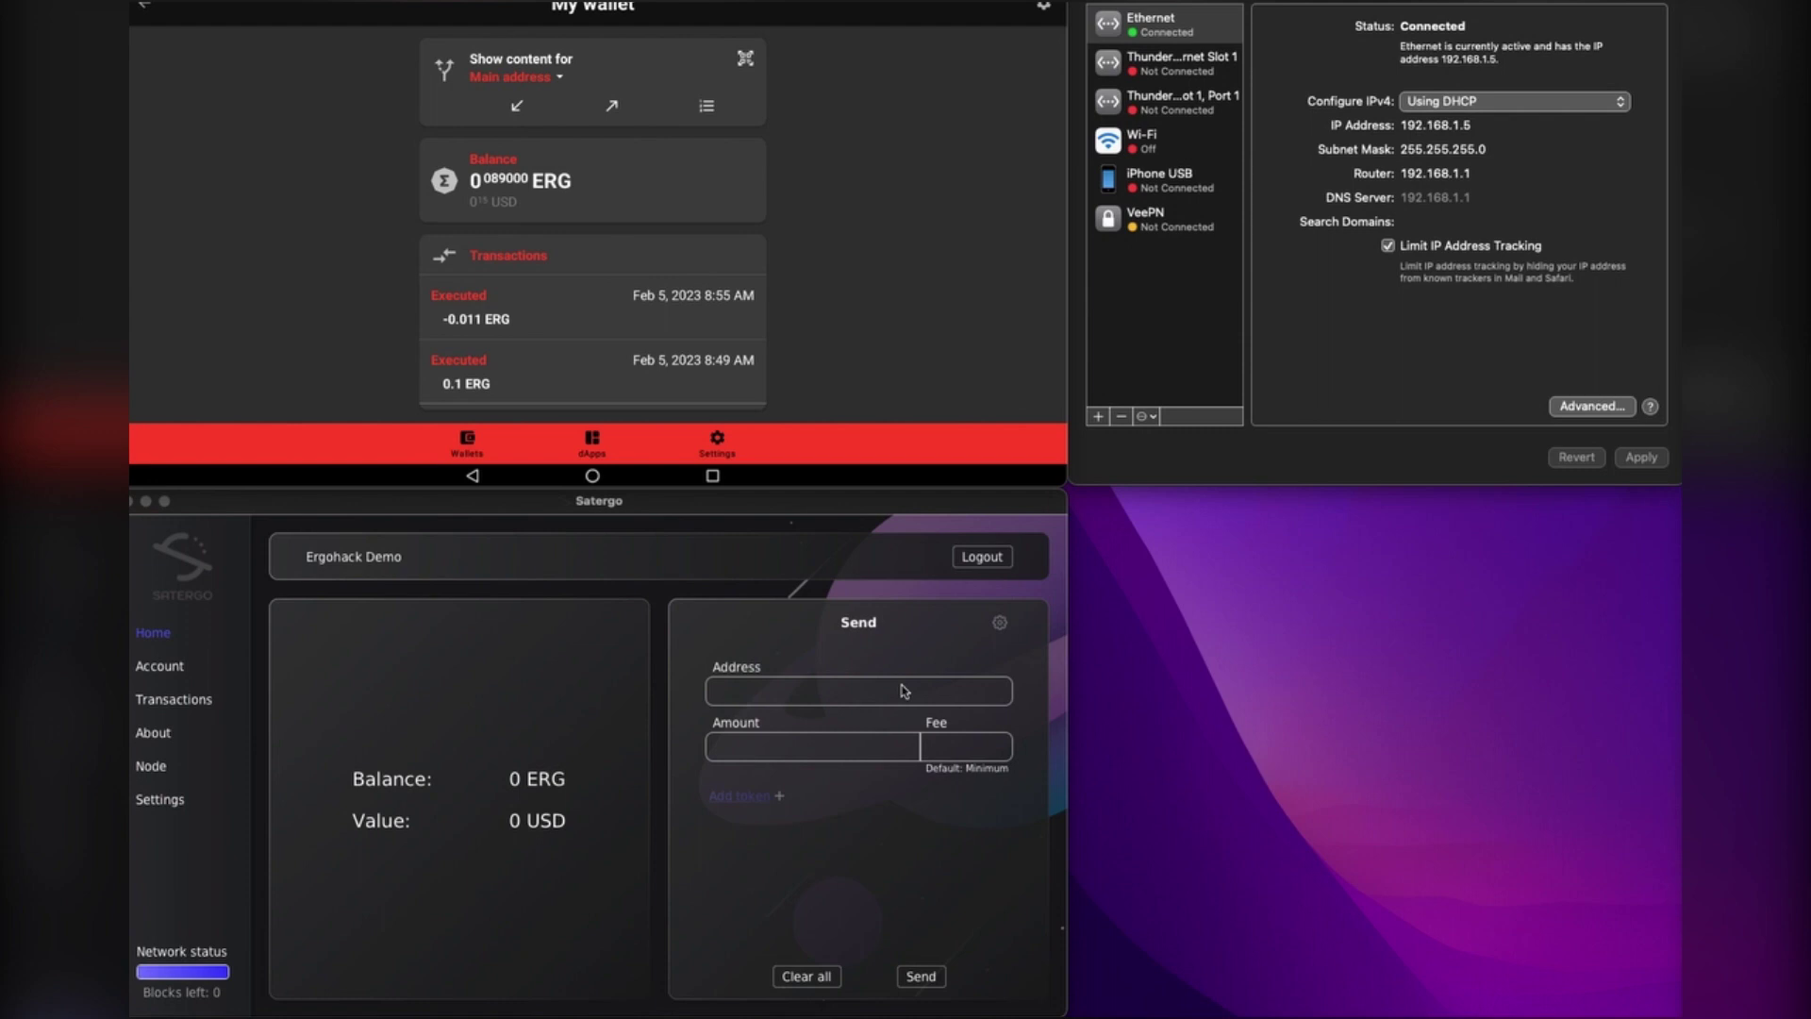
Step: Close the network settings window and check Satergo's Node view shows 933908 of 933908 blocks
{"action": "left_click", "coordinate": [1340, 464]}
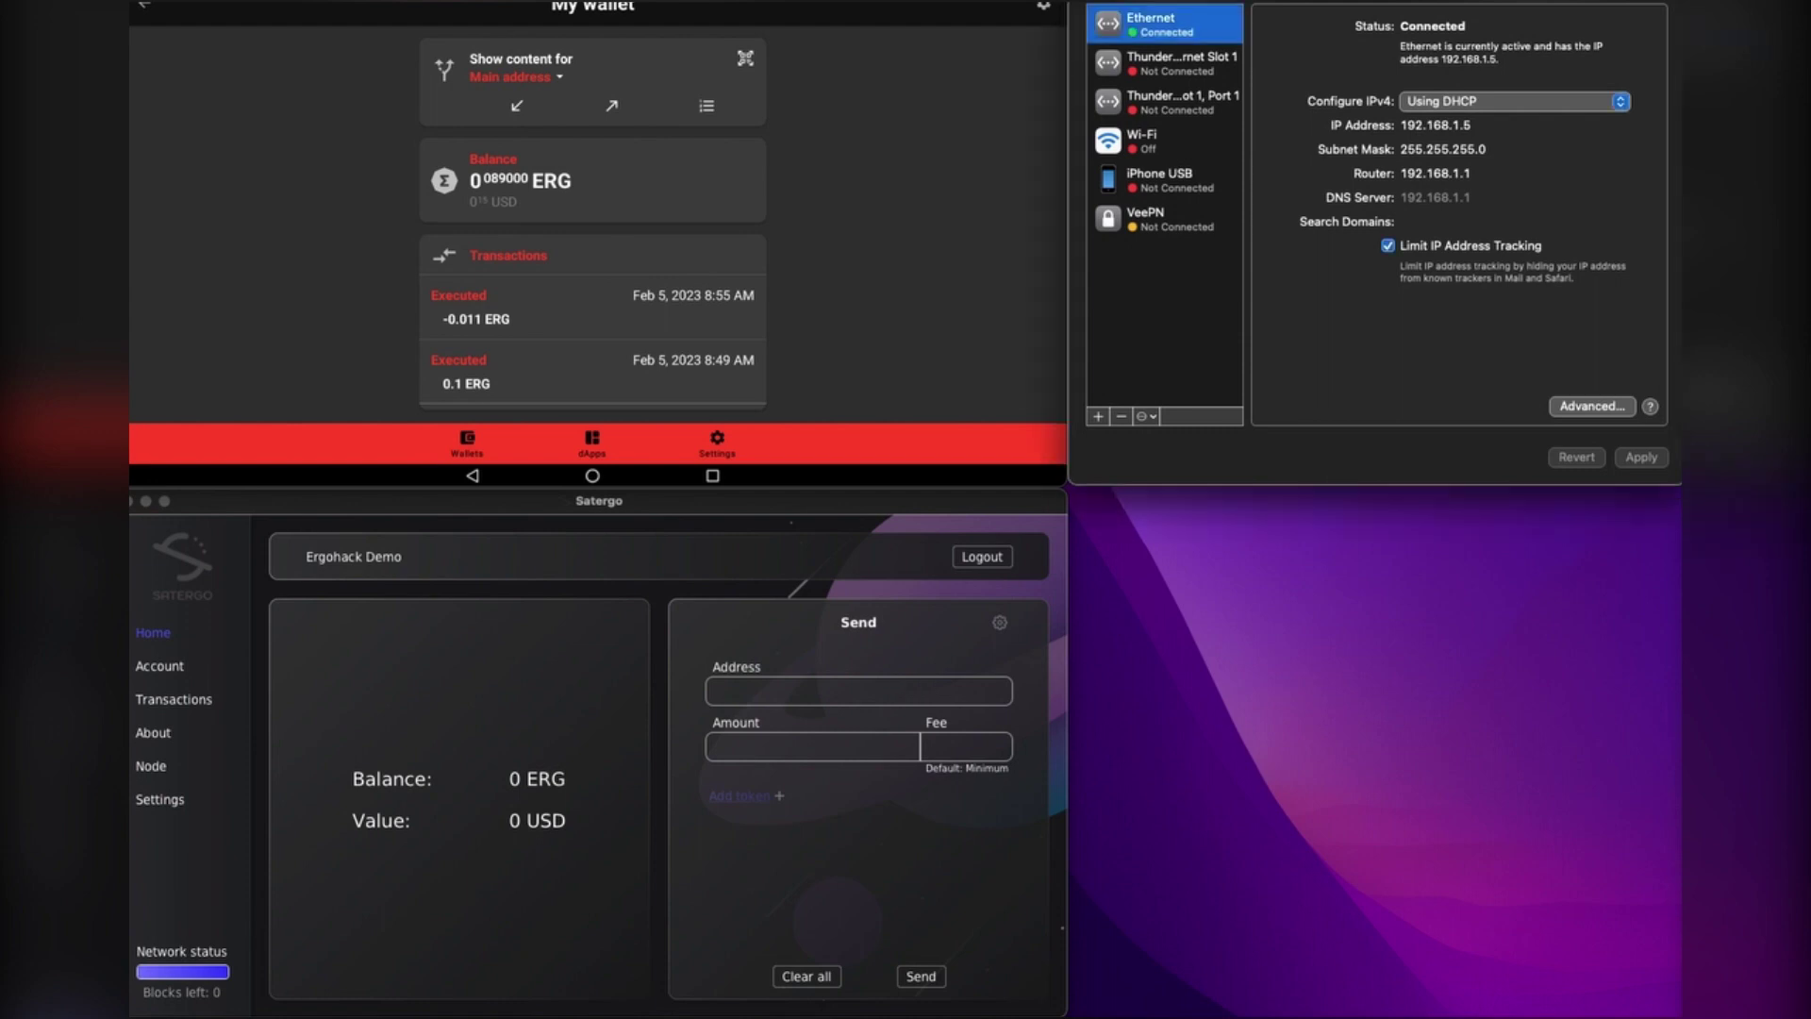
{"action": "key", "text": "super+w"}
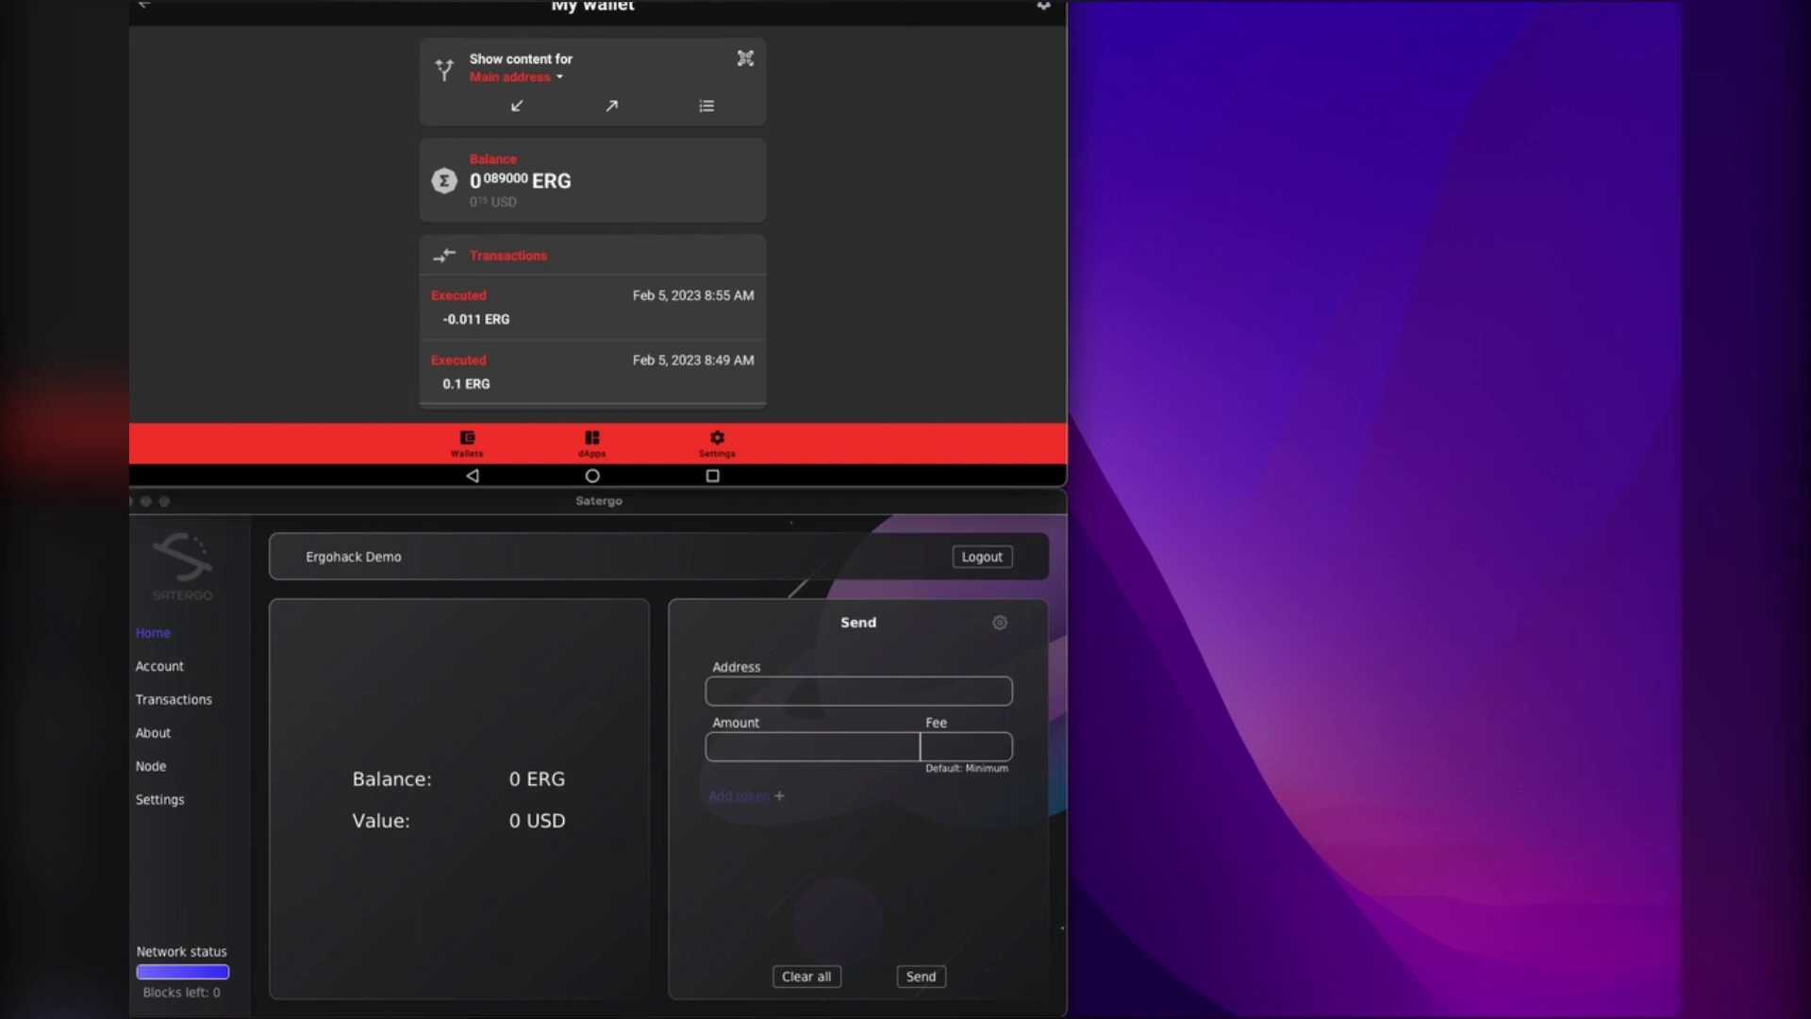
{"action": "left_click", "coordinate": [931, 514]}
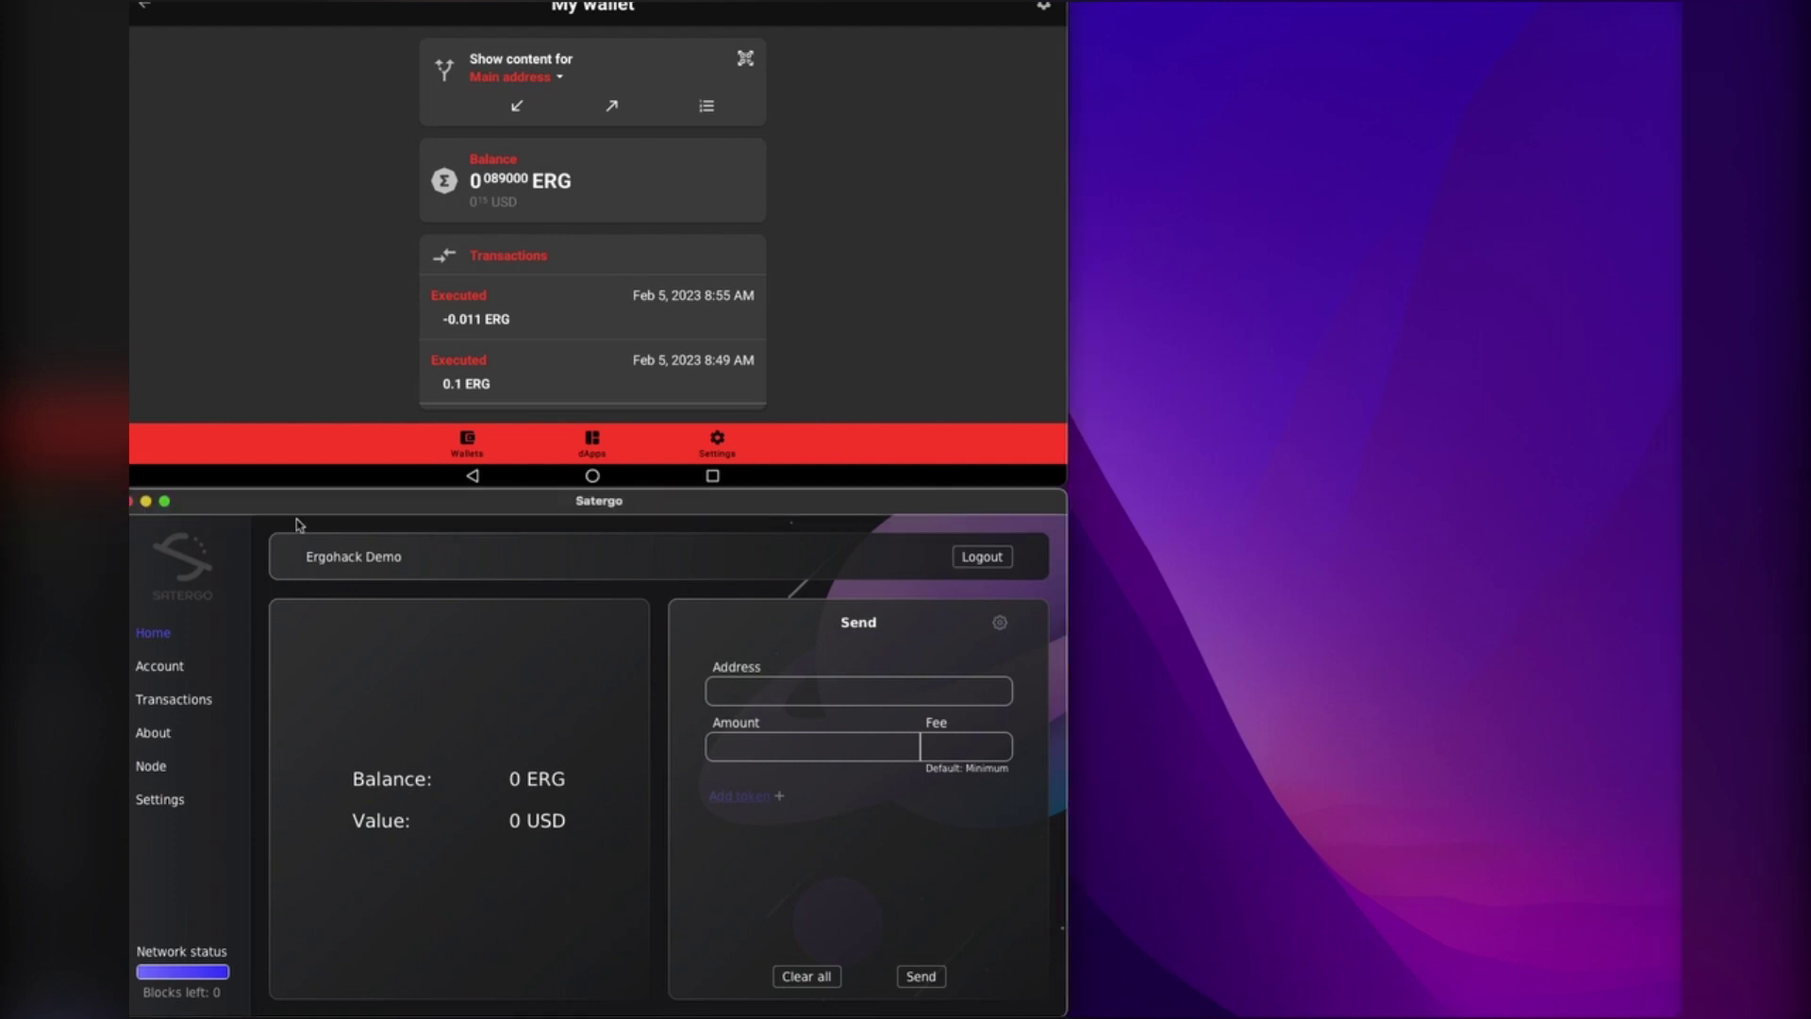
{"action": "left_click", "coordinate": [174, 778]}
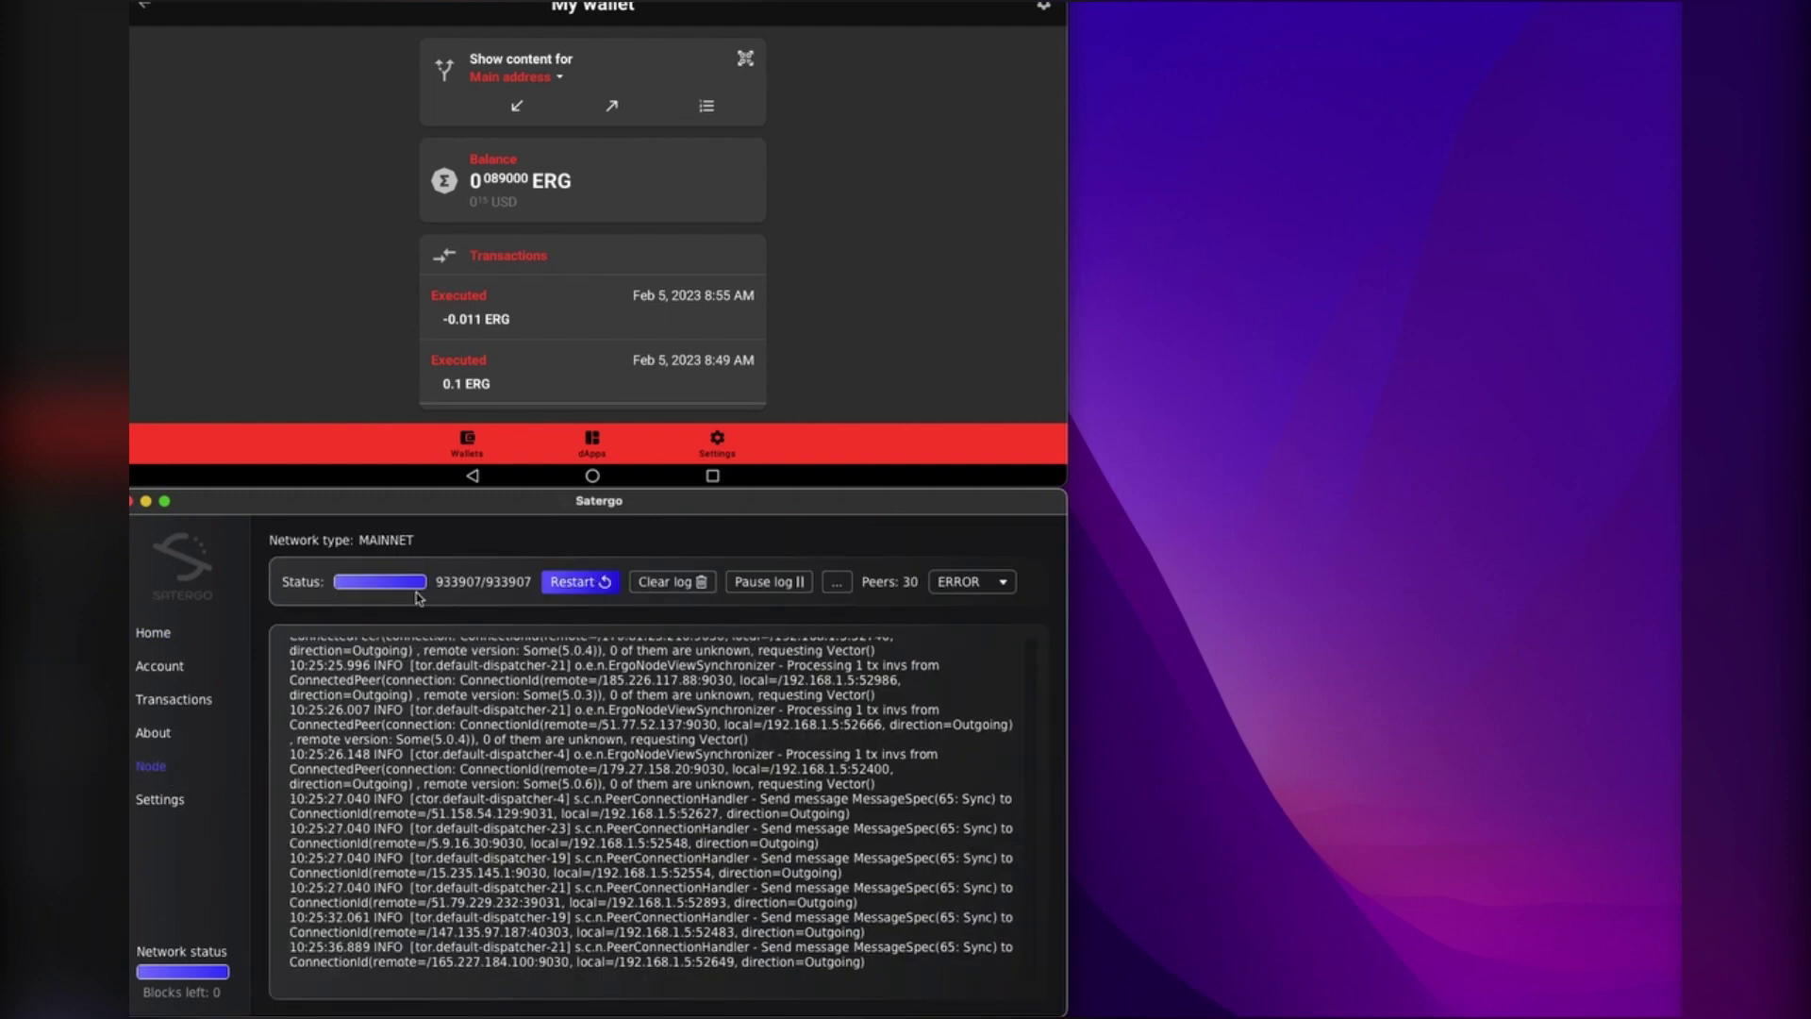
{"action": "left_click", "coordinate": [156, 633]}
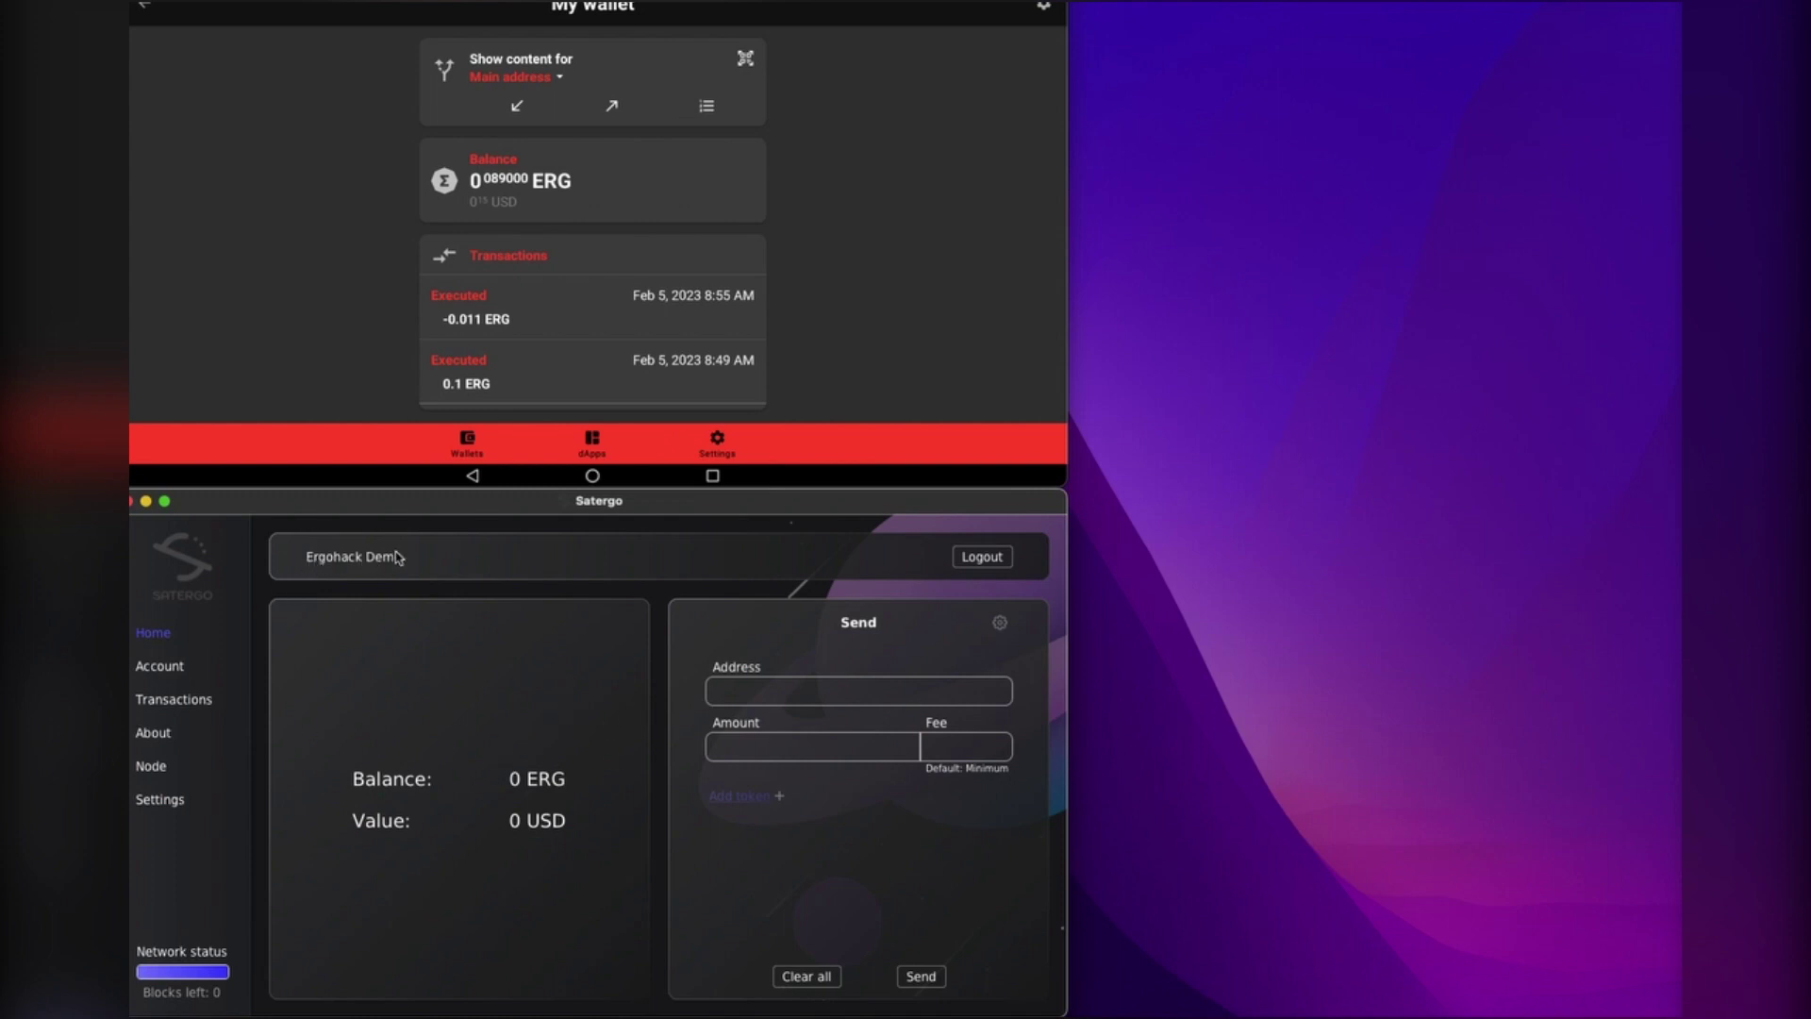
{"action": "left_click", "coordinate": [151, 765]}
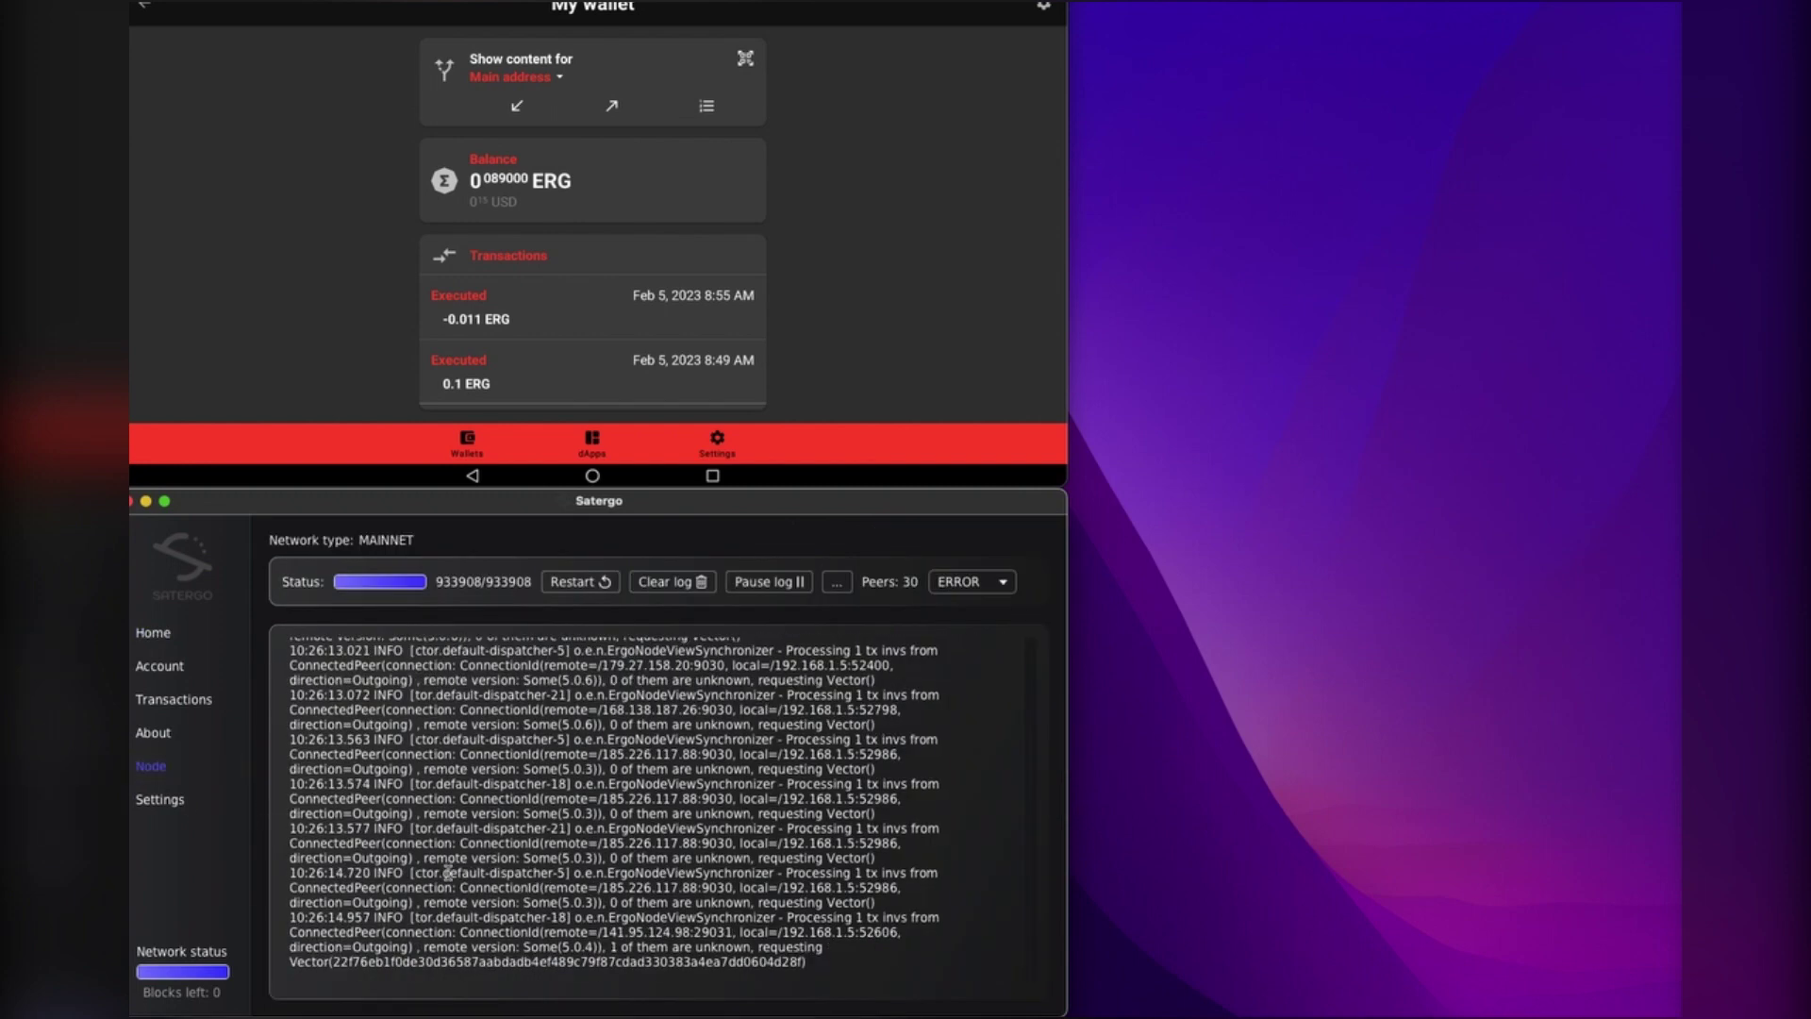
{"action": "left_click", "coordinate": [161, 635]}
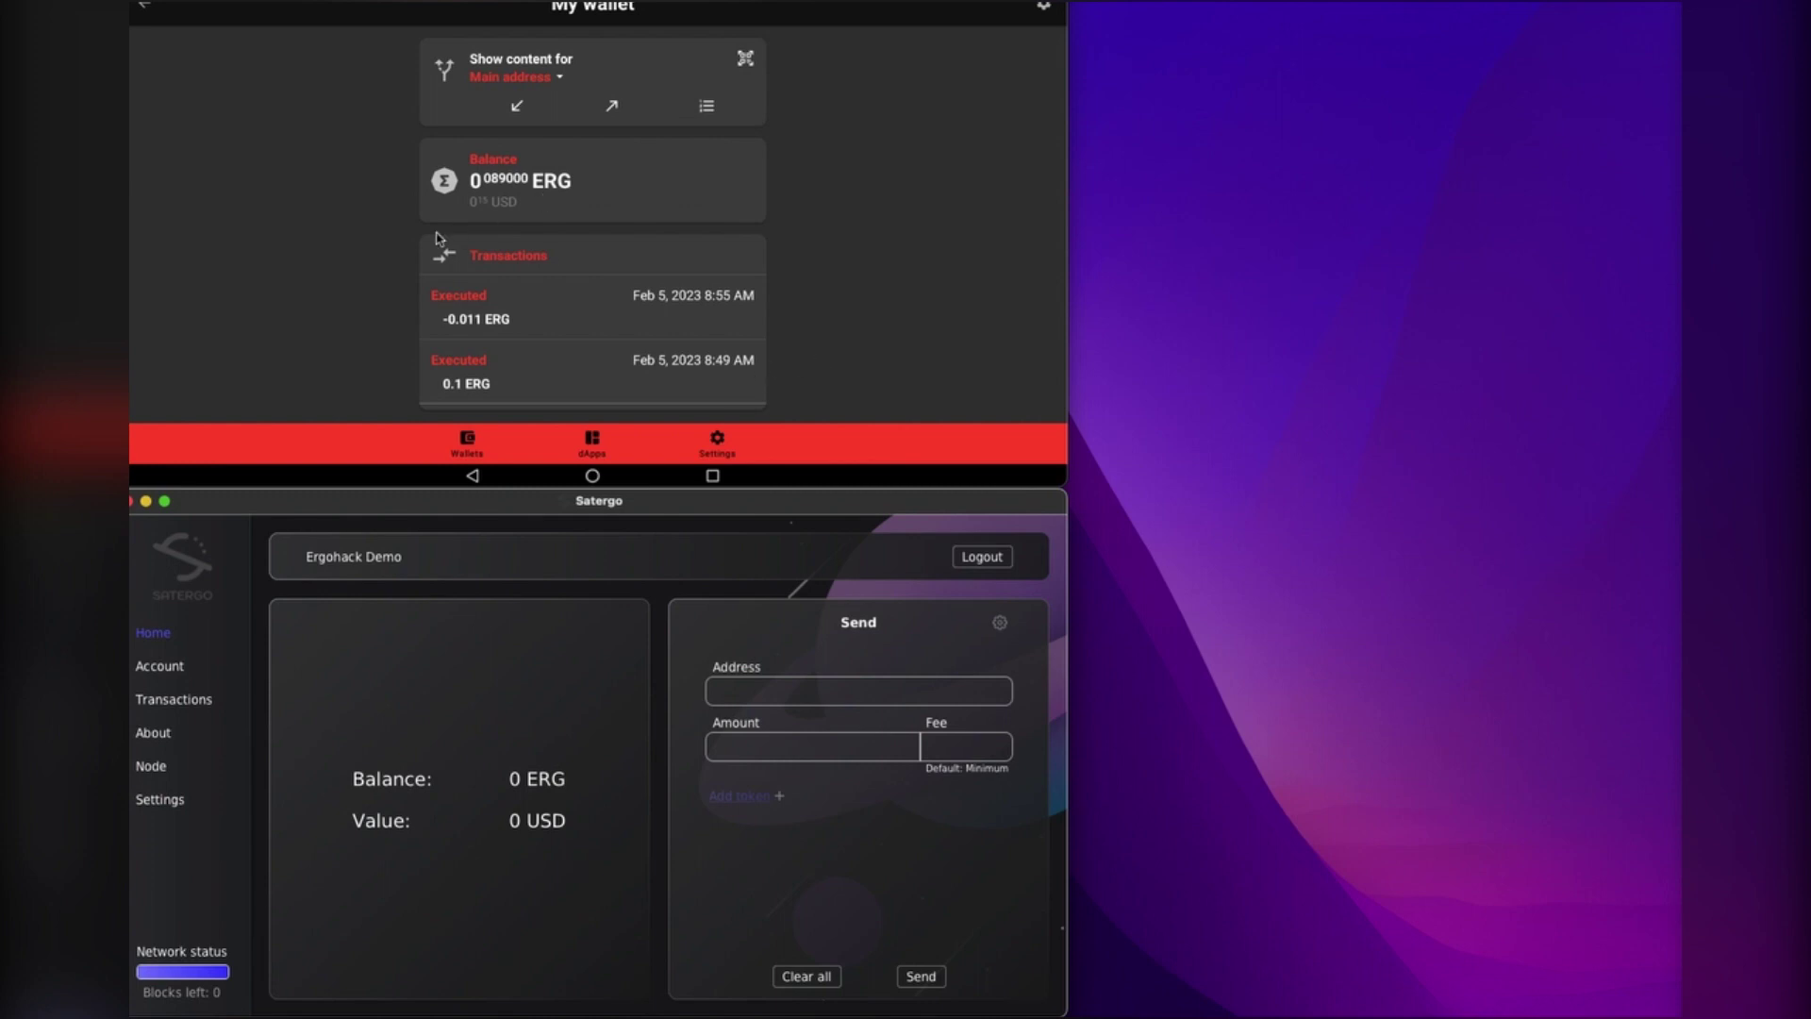
Step: In the mobile wallet's Expert settings, set Node and API connections to the public IP:9053 and apply
{"action": "left_click", "coordinate": [718, 441]}
{"action": "left_click", "coordinate": [717, 441]}
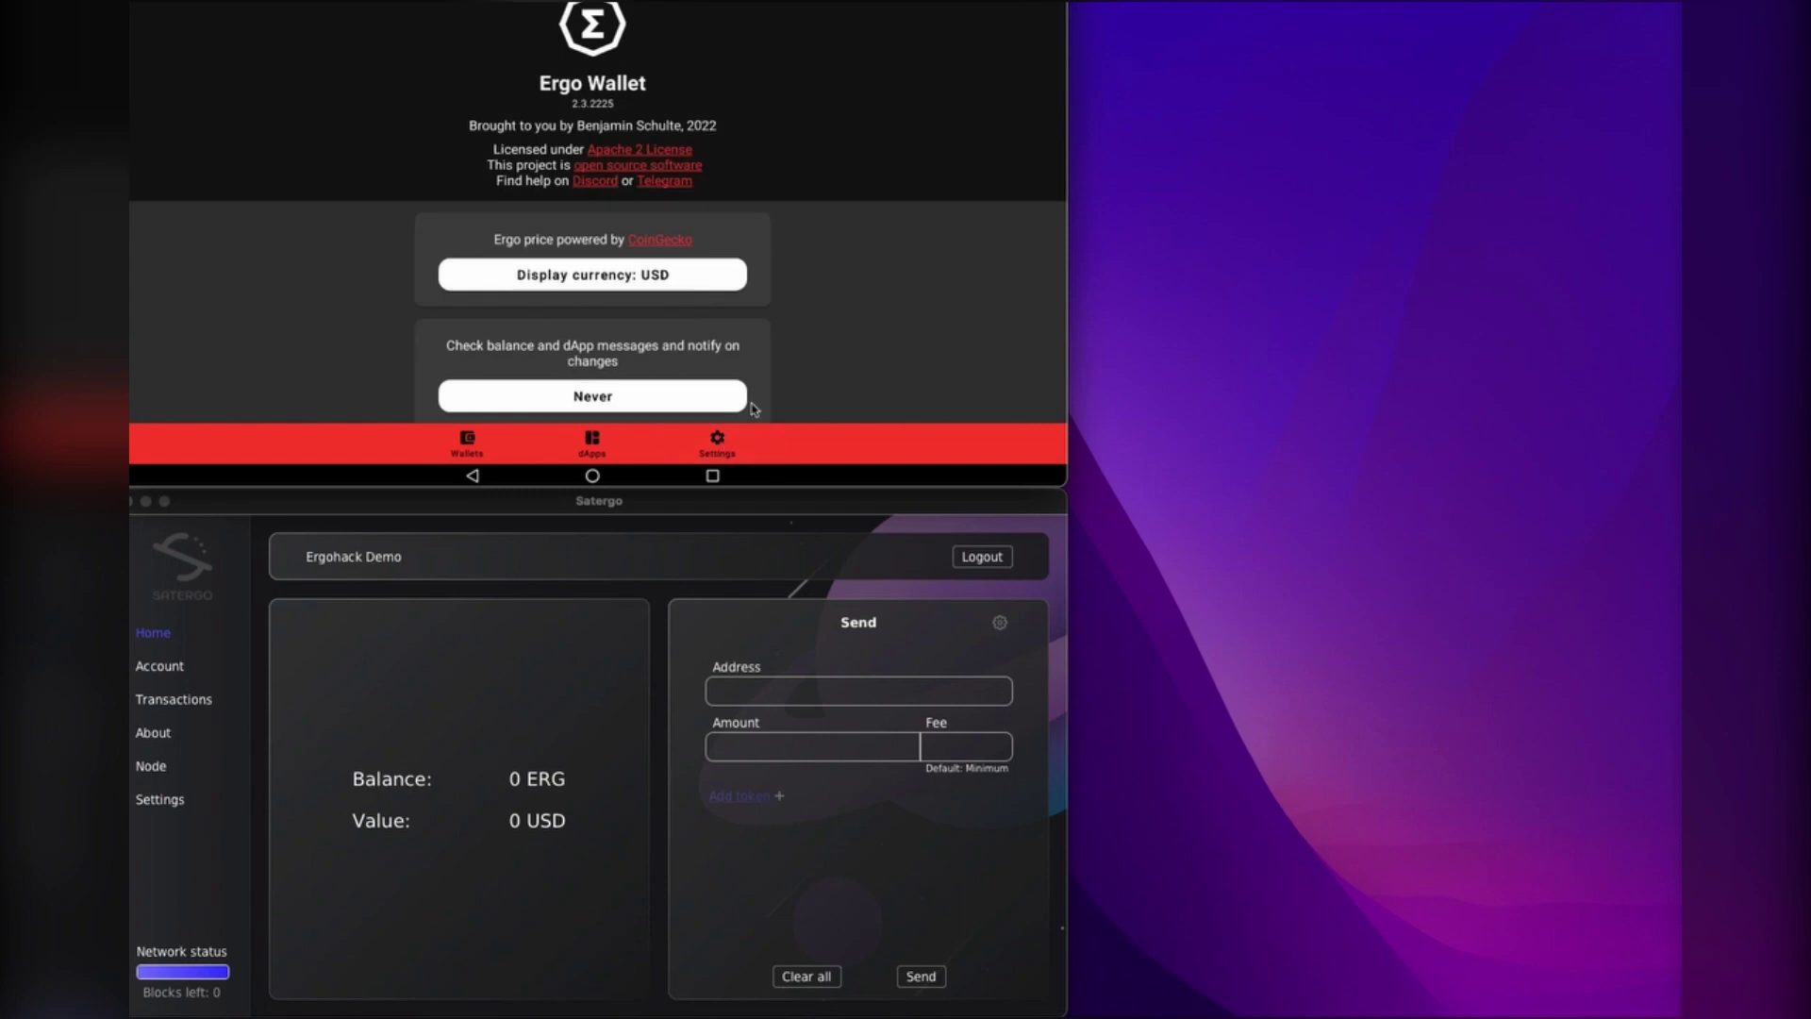
{"action": "scroll", "coordinate": [881, 340], "scroll_direction": "down", "scroll_amount": 2}
{"action": "scroll", "coordinate": [896, 274], "scroll_direction": "down", "scroll_amount": 5}
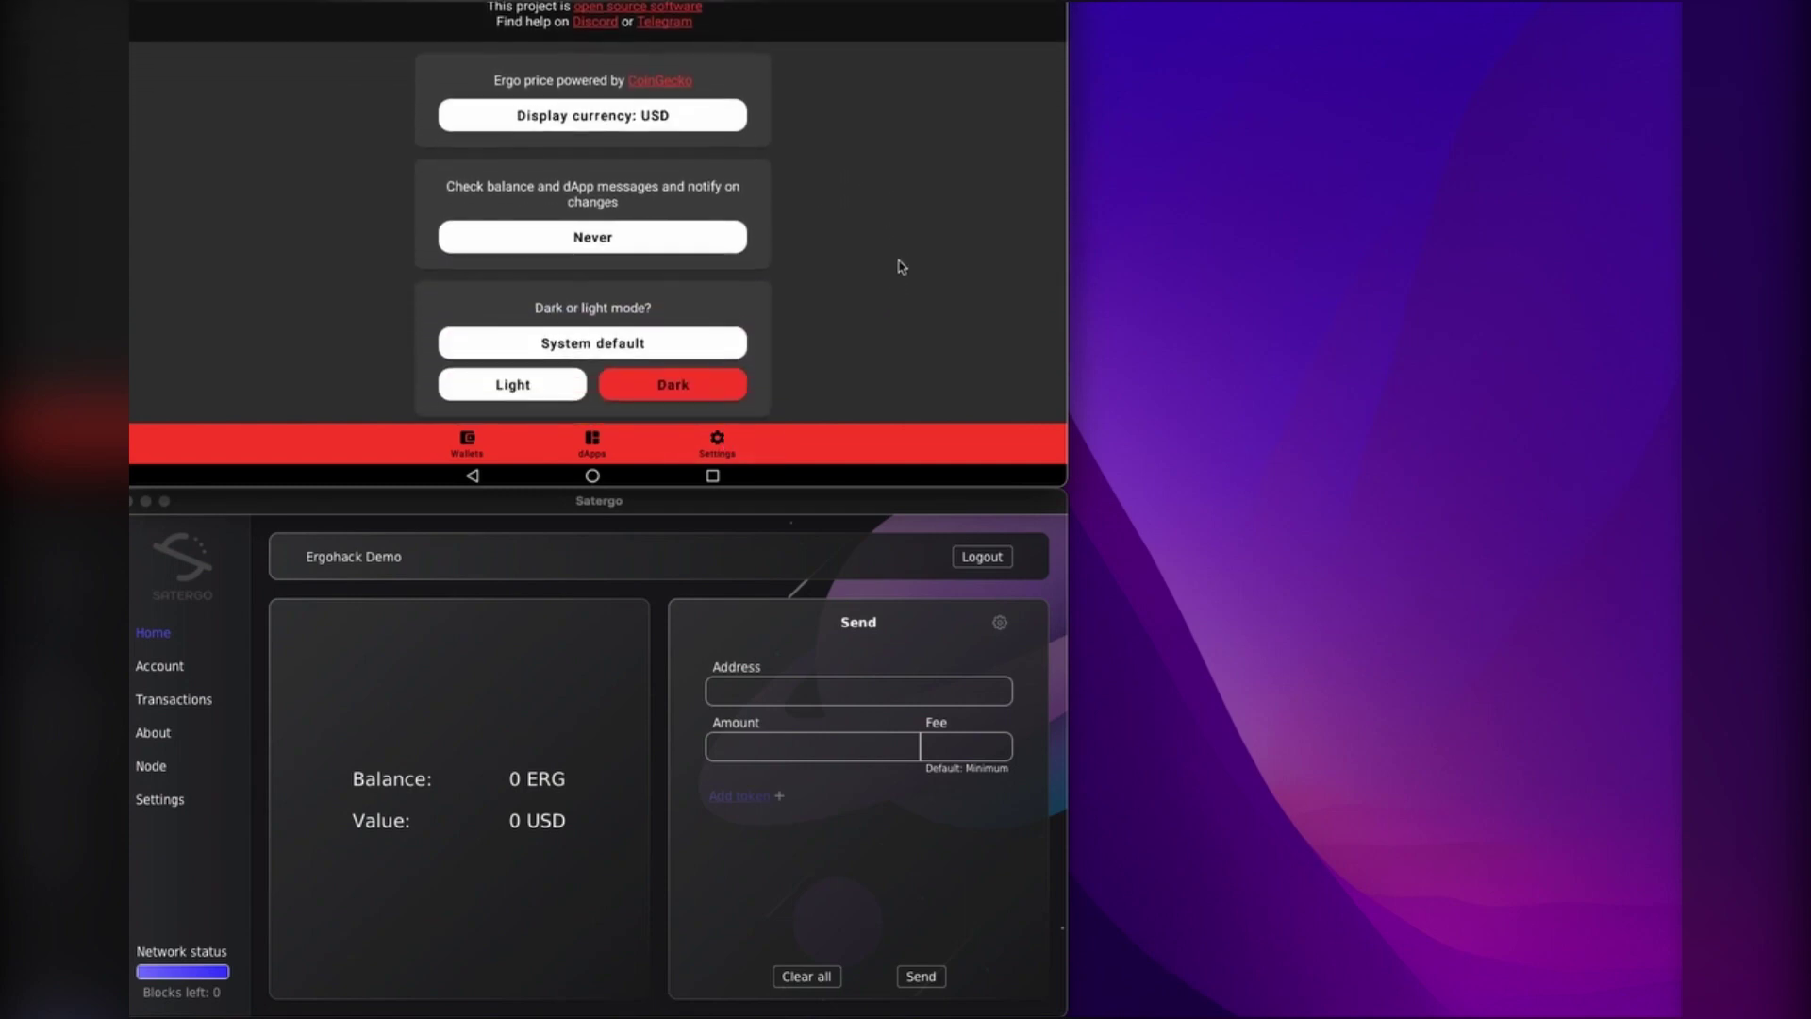
{"action": "scroll", "coordinate": [889, 248], "scroll_direction": "down", "scroll_amount": 2}
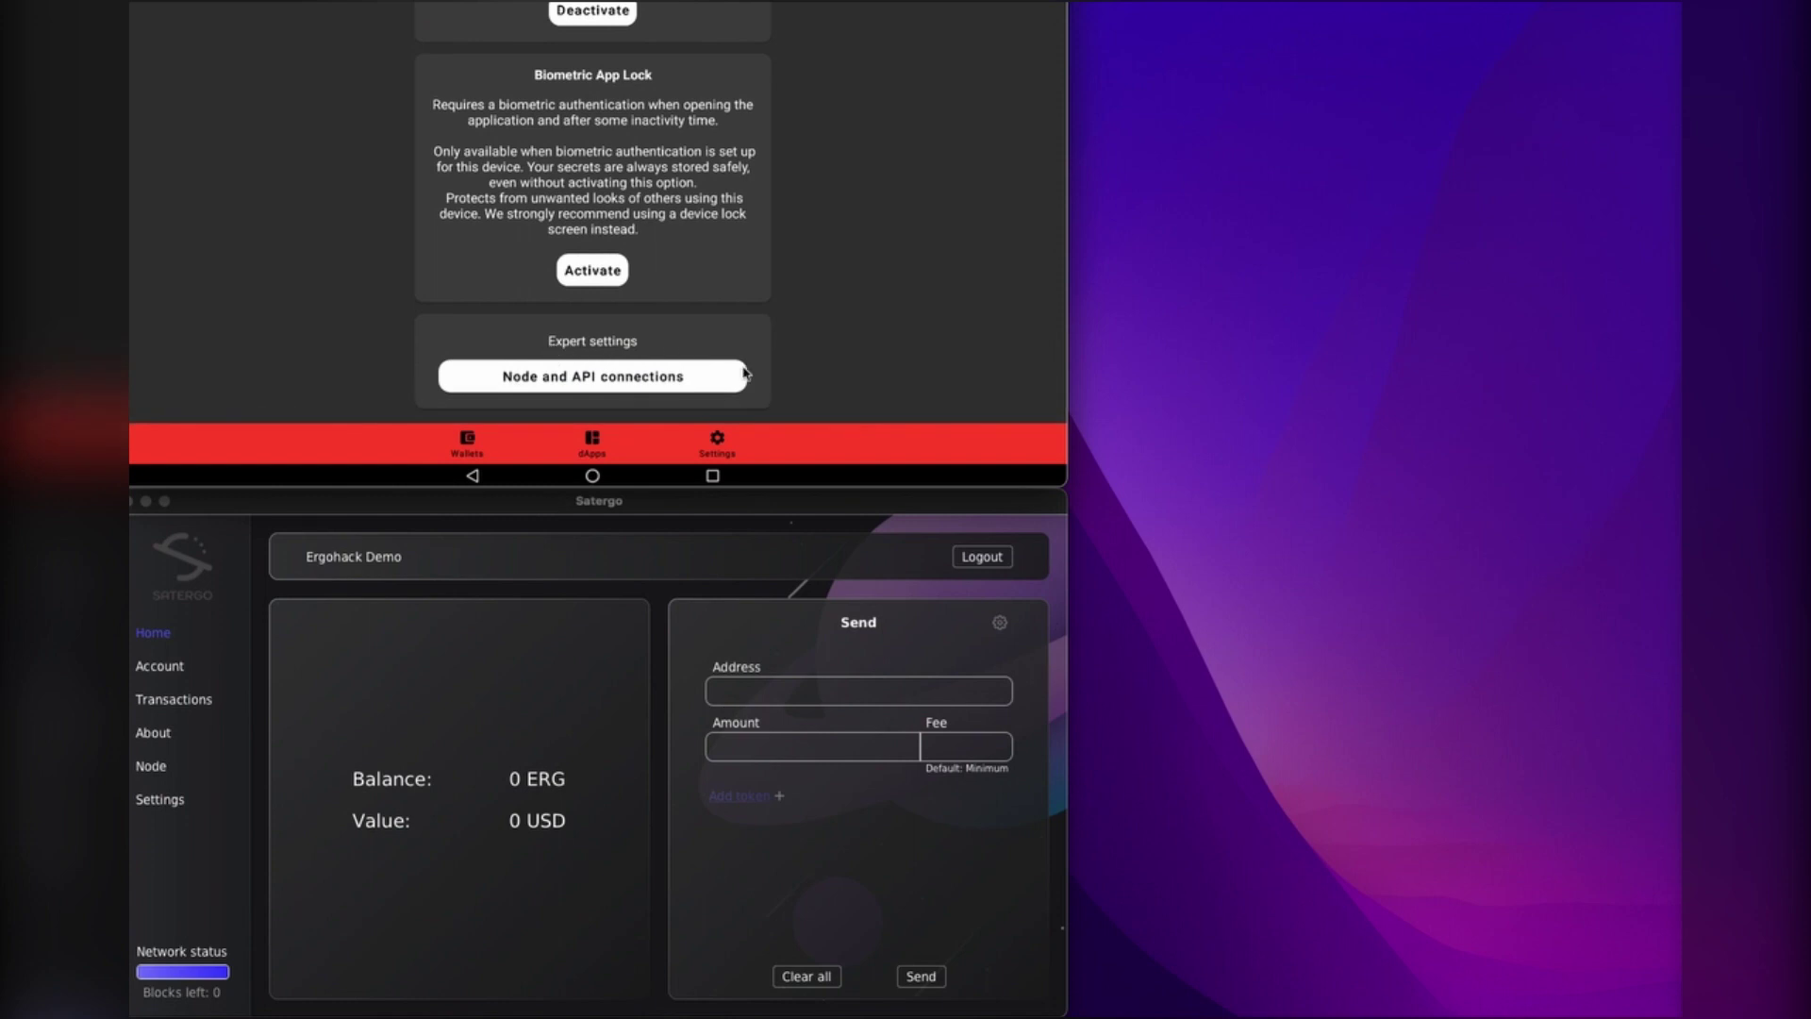
{"action": "left_click", "coordinate": [638, 379]}
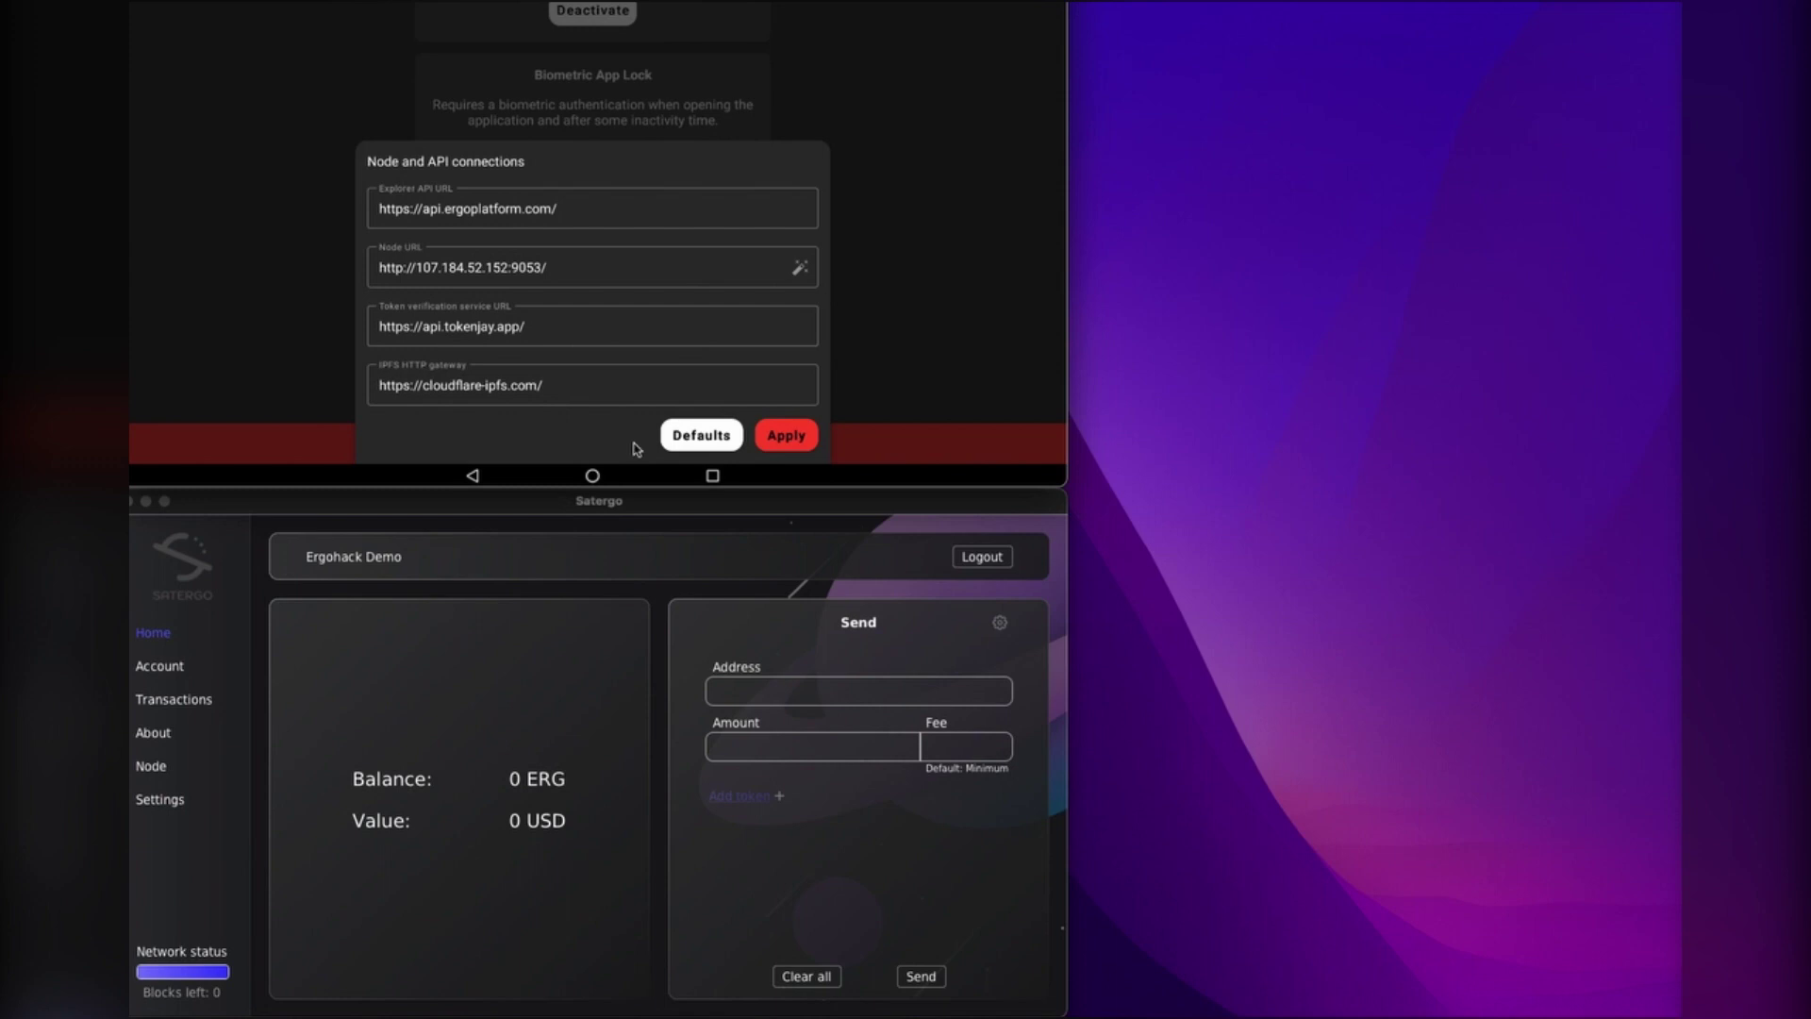
{"action": "left_click", "coordinate": [795, 447]}
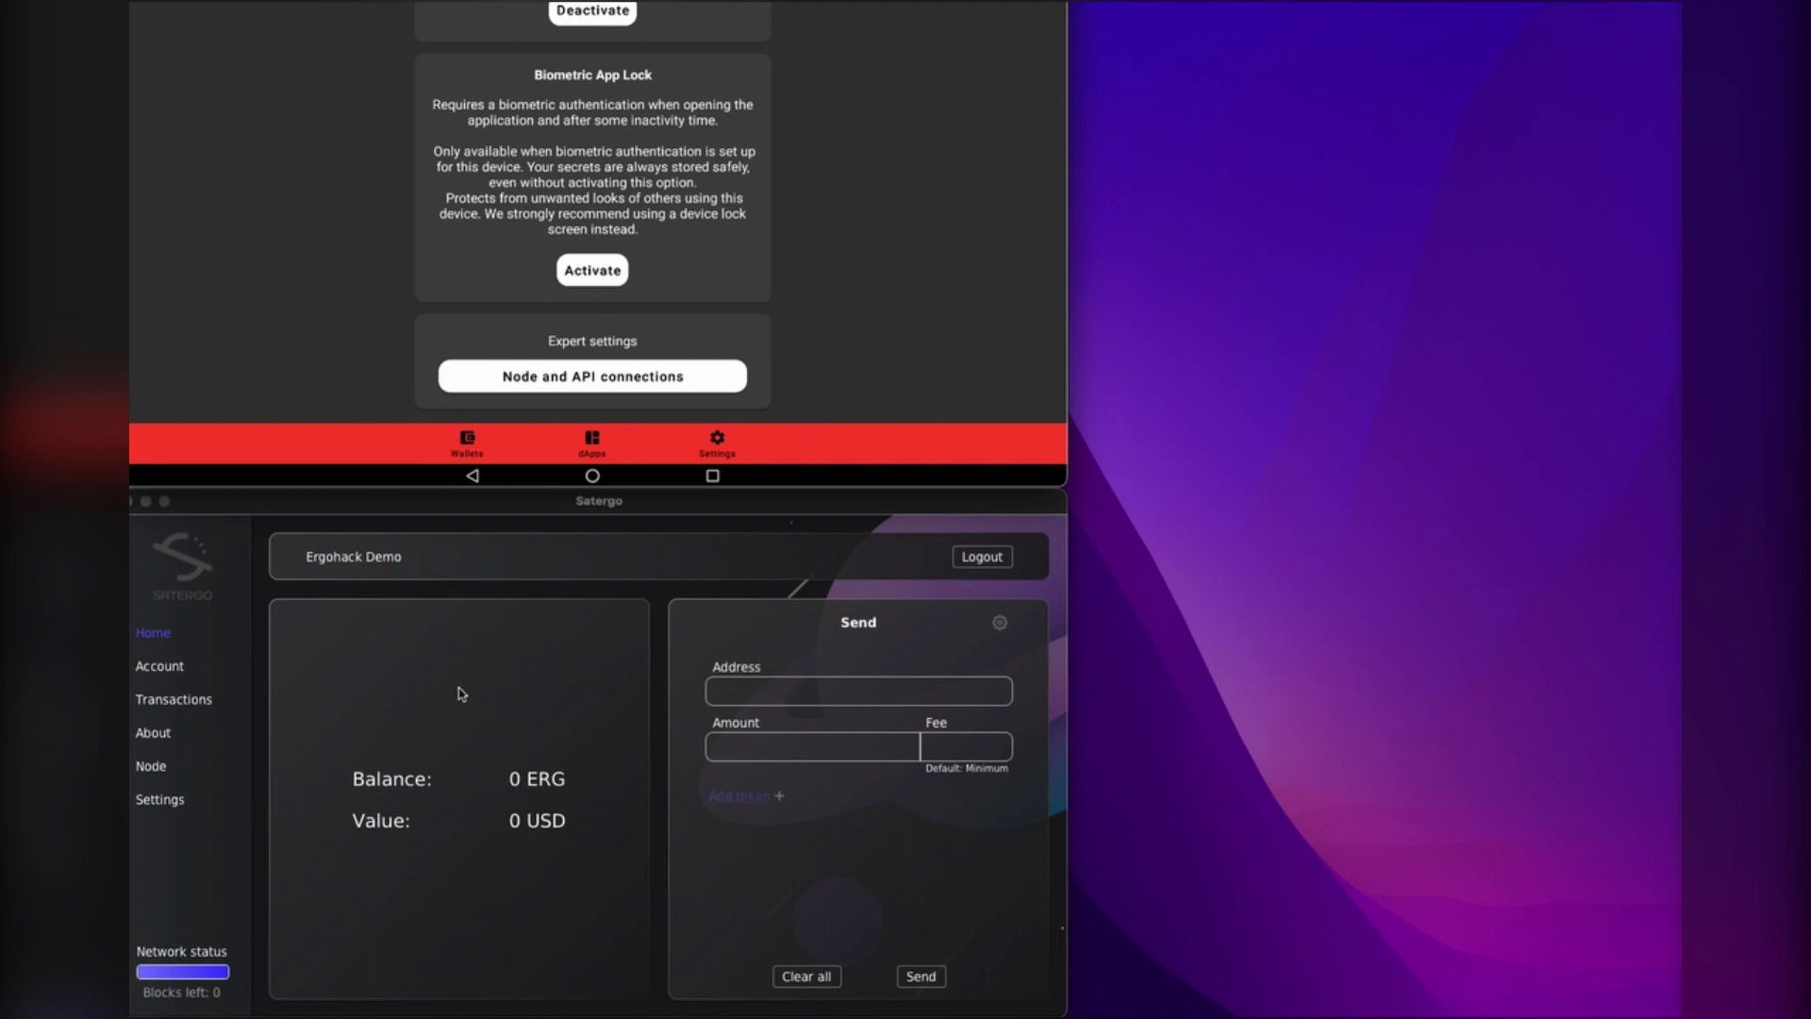
{"action": "scroll", "coordinate": [844, 217], "scroll_direction": "up", "scroll_amount": 3}
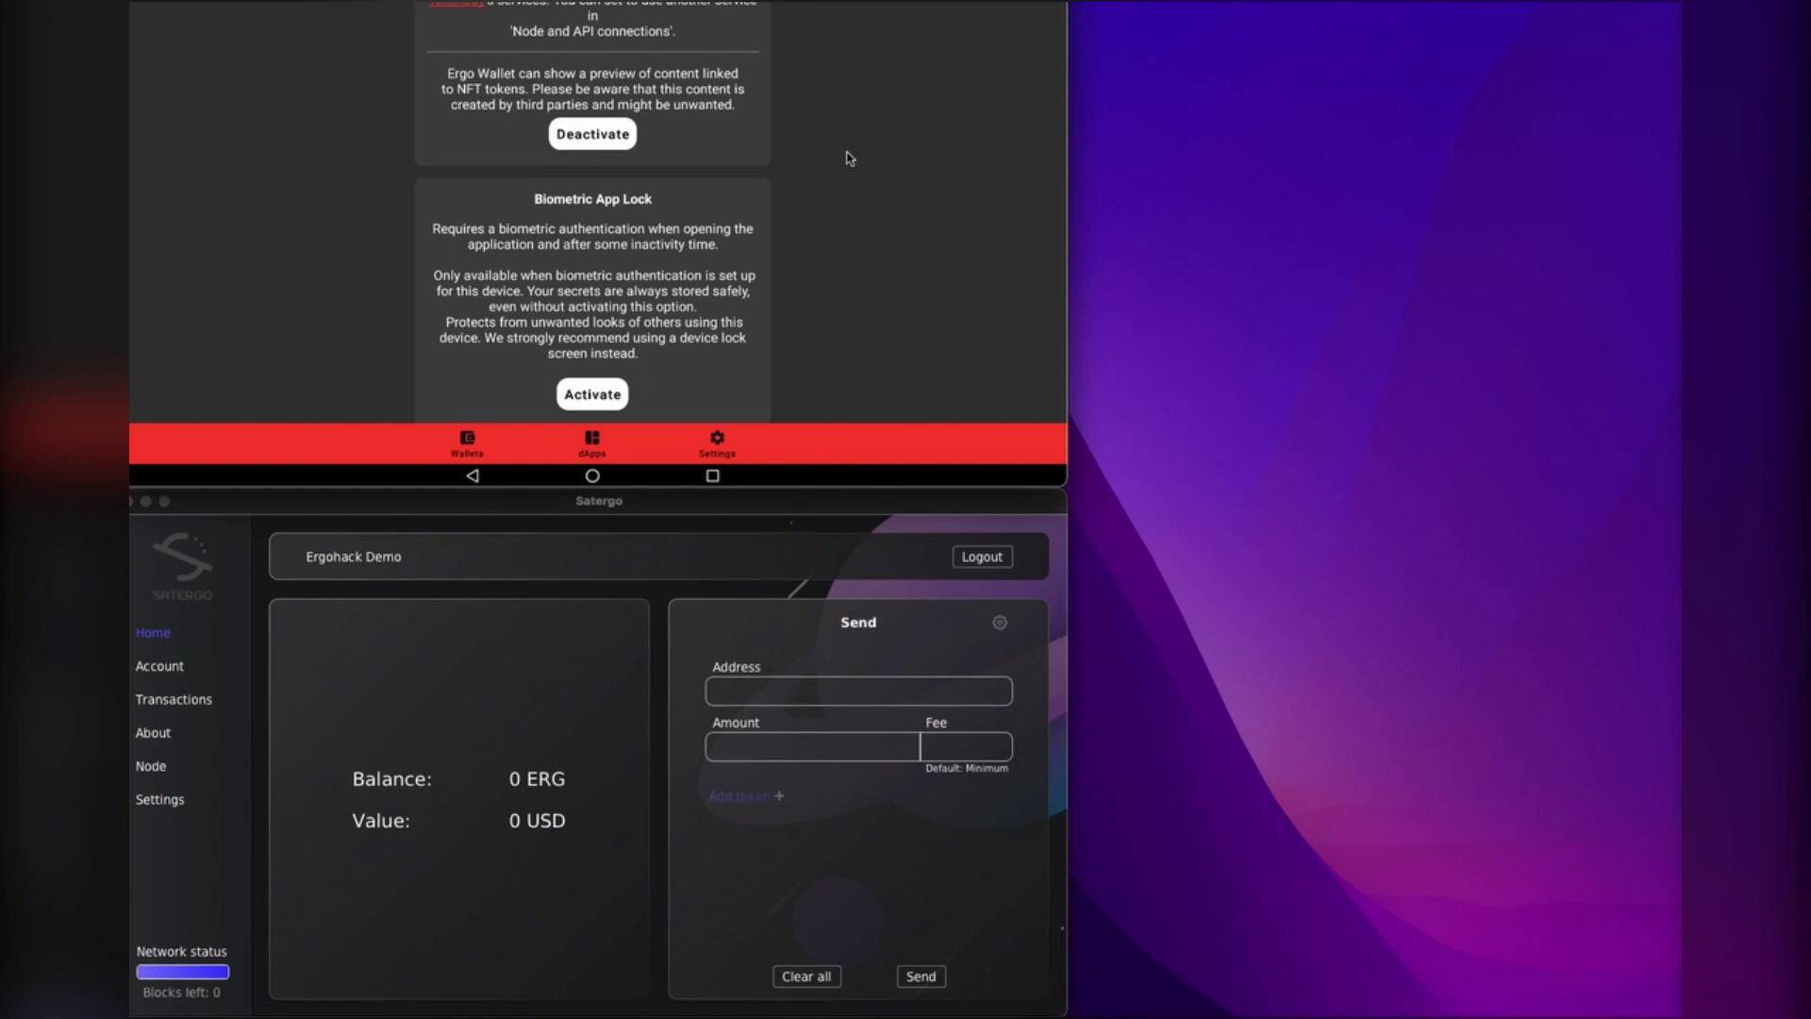
{"action": "scroll", "coordinate": [849, 158], "scroll_direction": "up", "scroll_amount": 10}
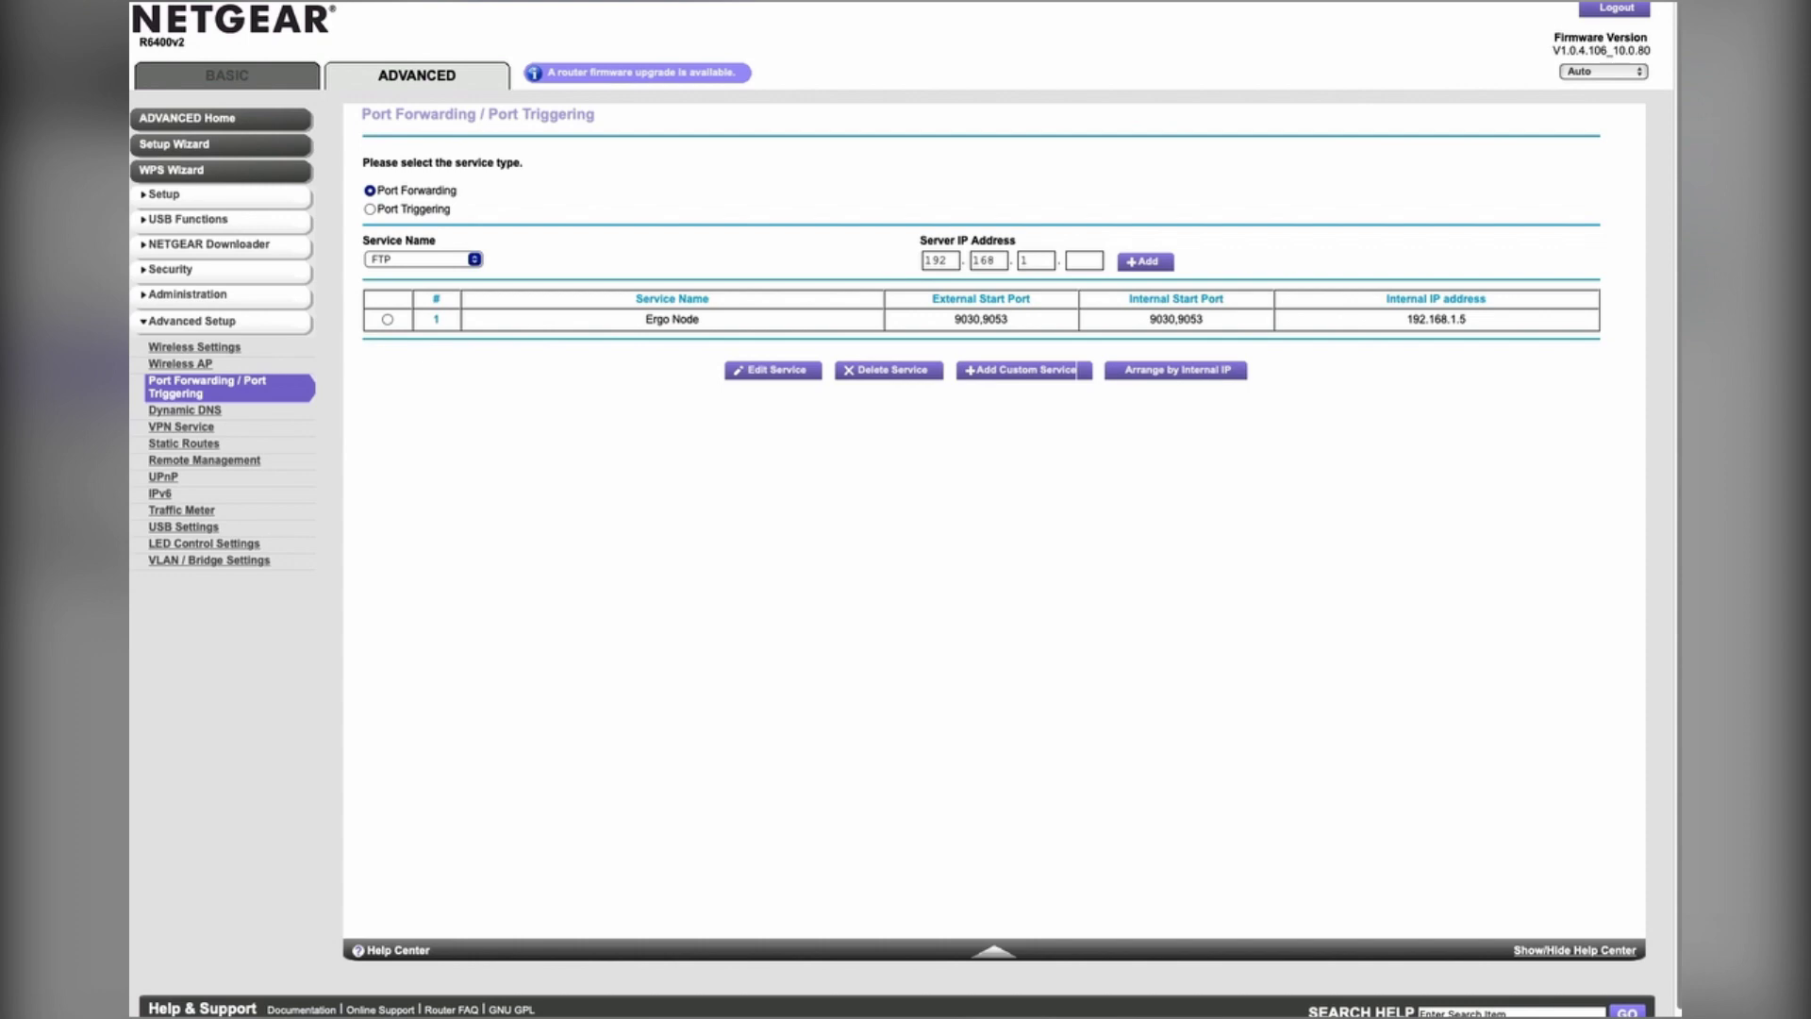
Step: Go to portforward.com in a new browser tab
{"action": "key", "text": "super+t"}
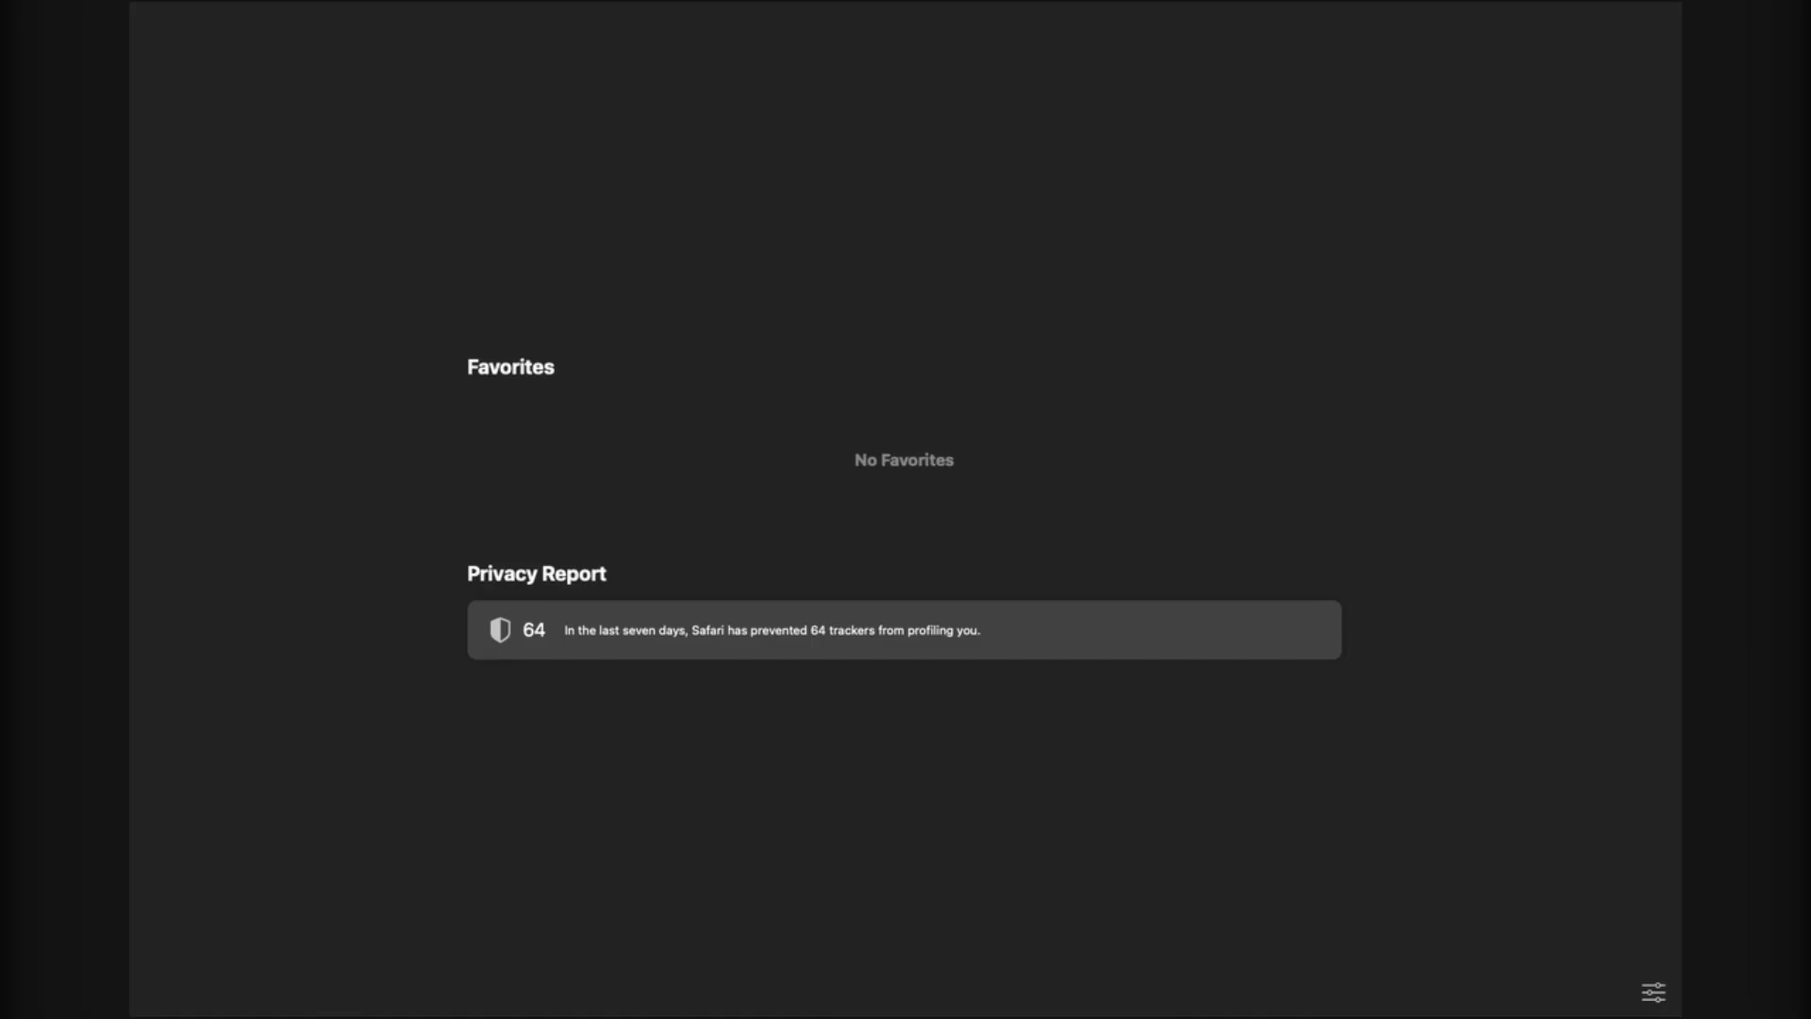
{"action": "type", "text": "portw"}
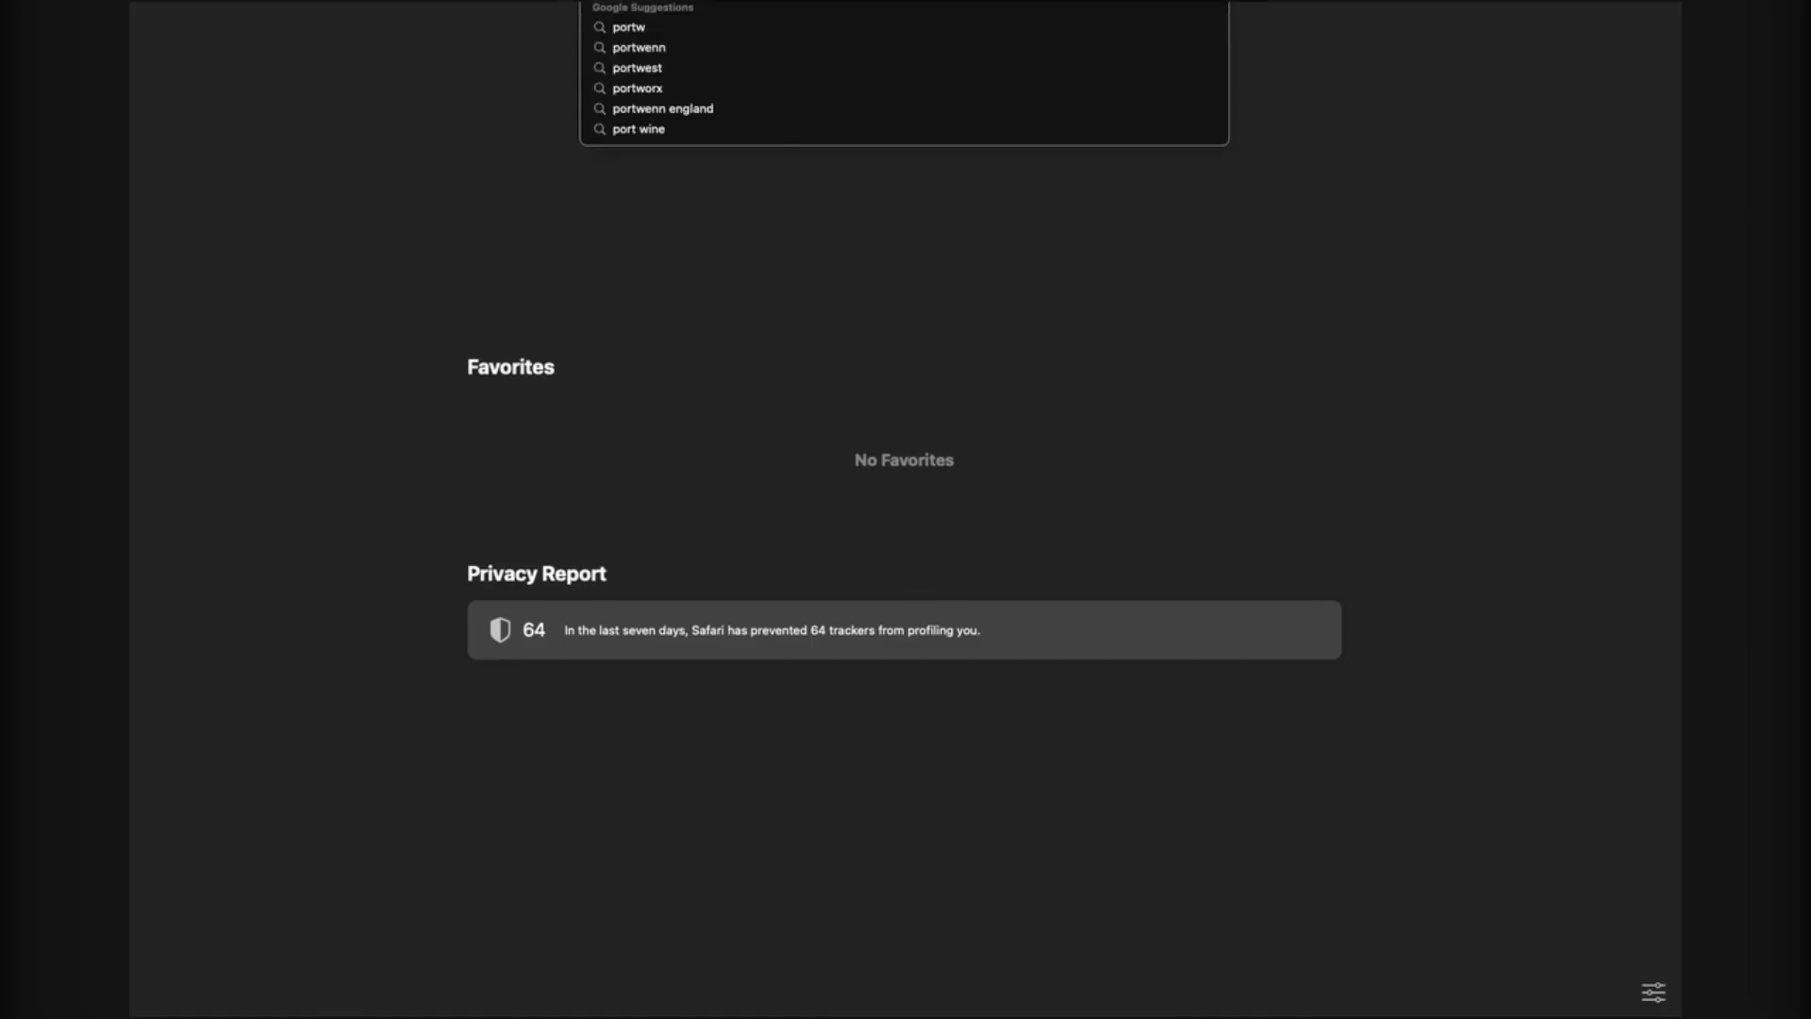
{"action": "key", "text": "BackSpace"}
{"action": "type", "text": "forward"}
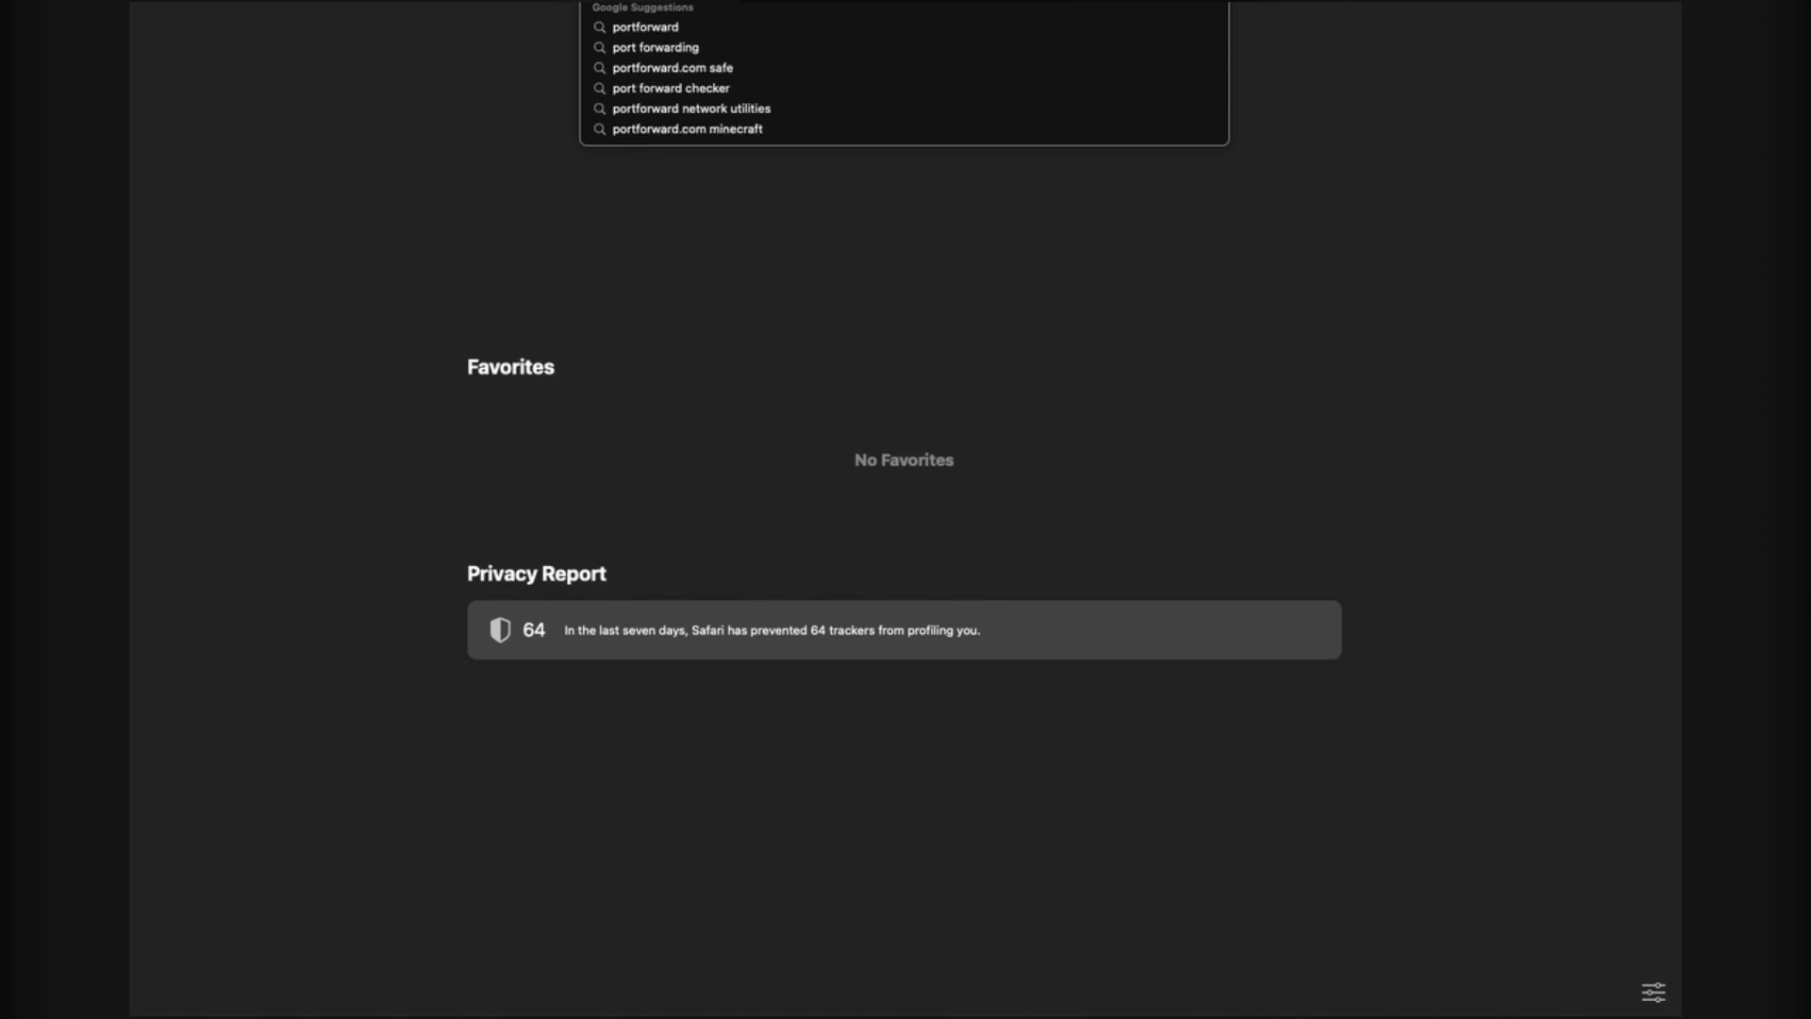
{"action": "type", "text": ".co"}
{"action": "key", "text": "Return"}
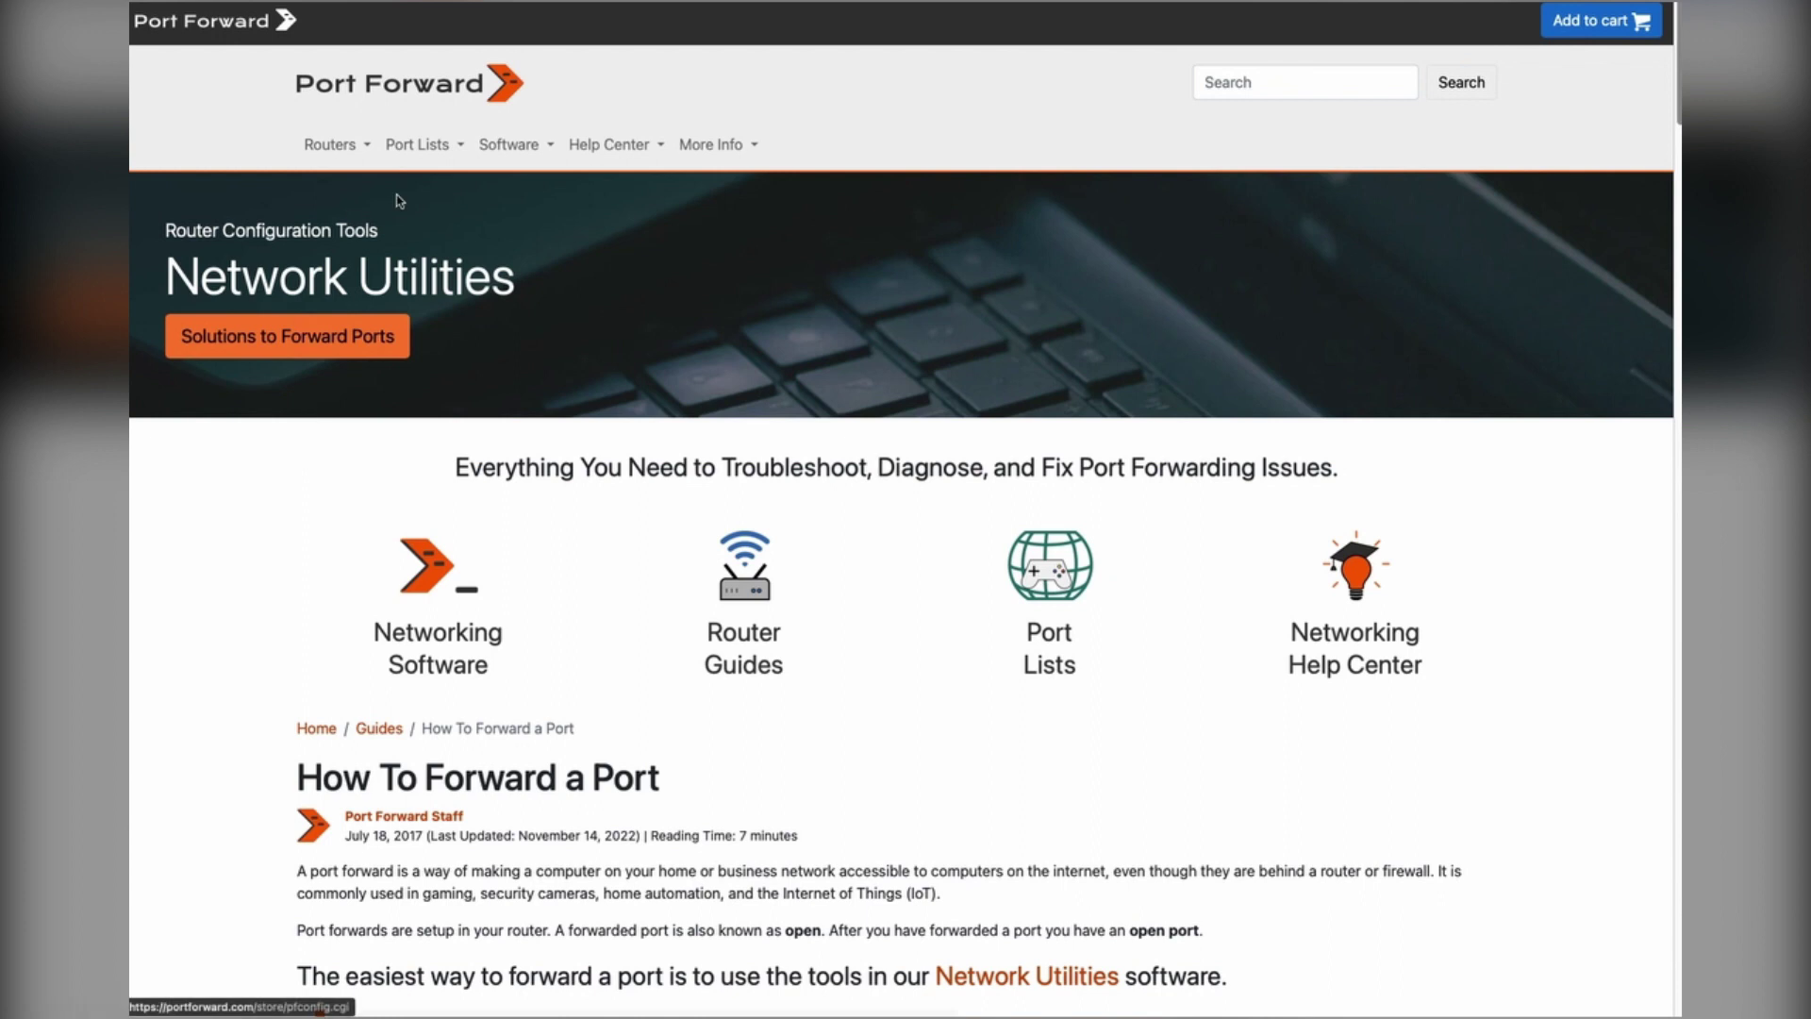
Step: Browse the router guides list to the Netgear manufacturer page
{"action": "left_click", "coordinate": [748, 566]}
{"action": "scroll", "coordinate": [729, 649], "scroll_direction": "down", "scroll_amount": 10}
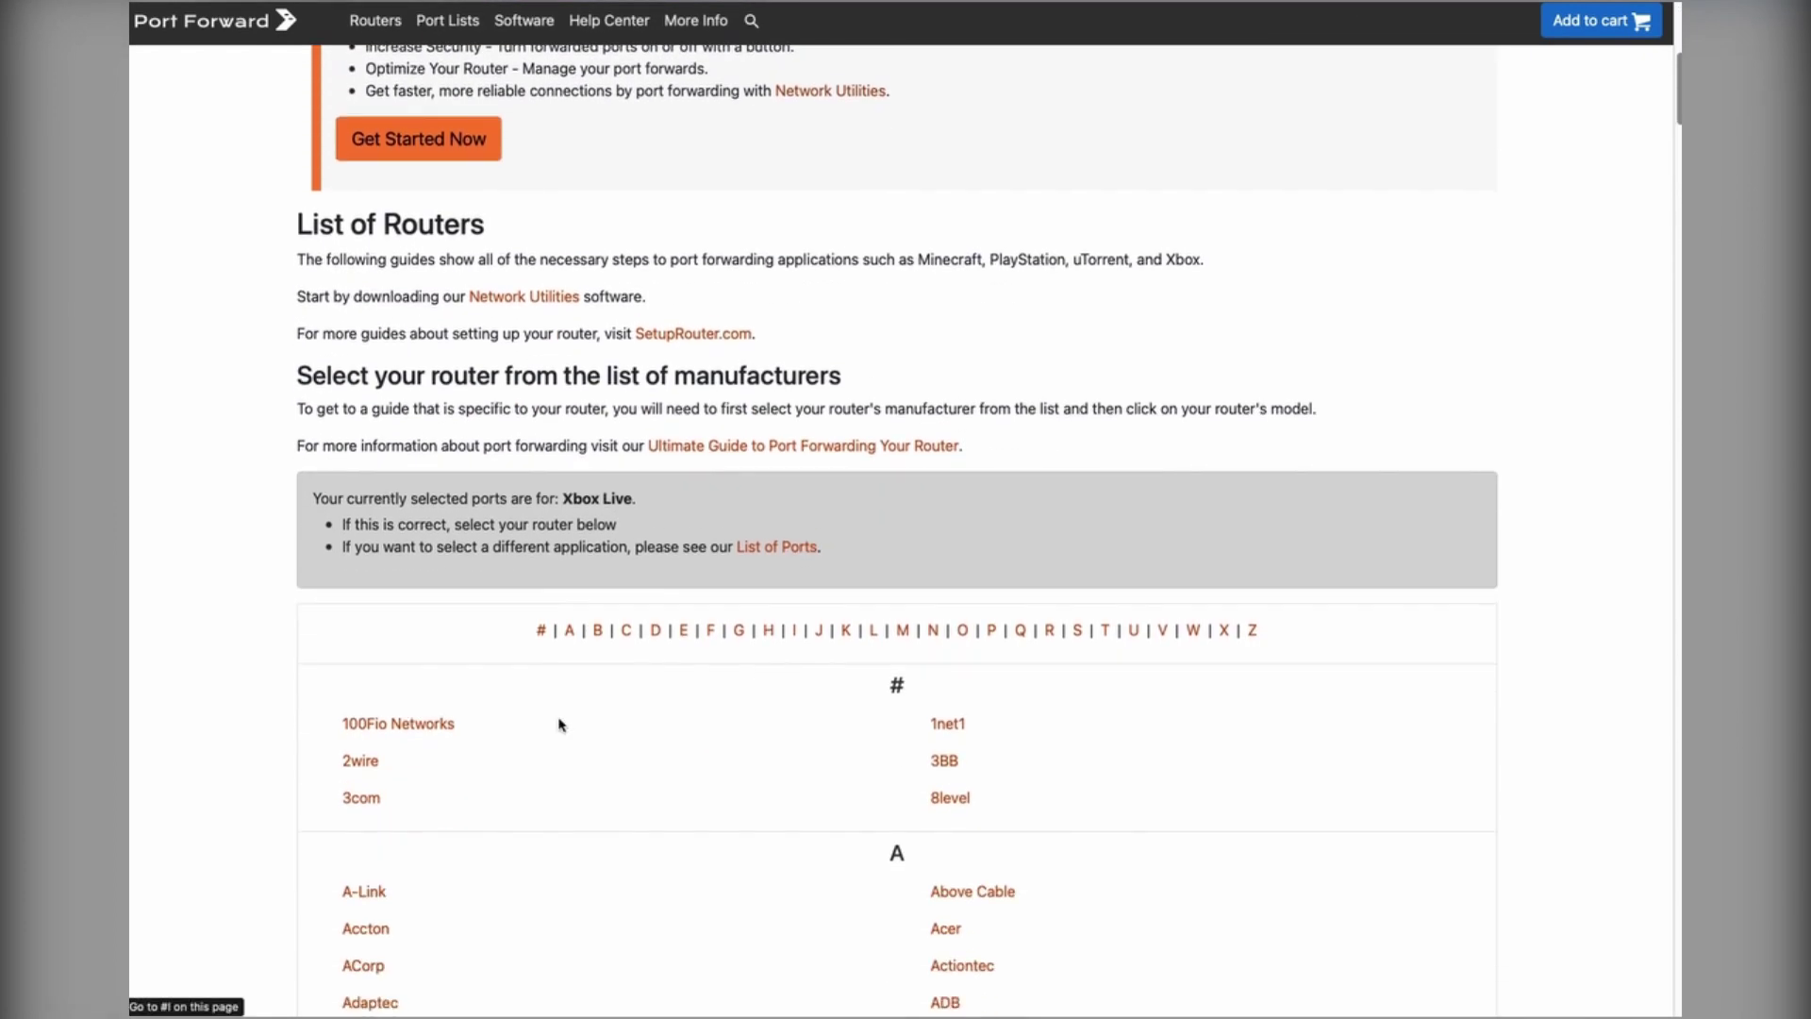
{"action": "left_click", "coordinate": [933, 365]}
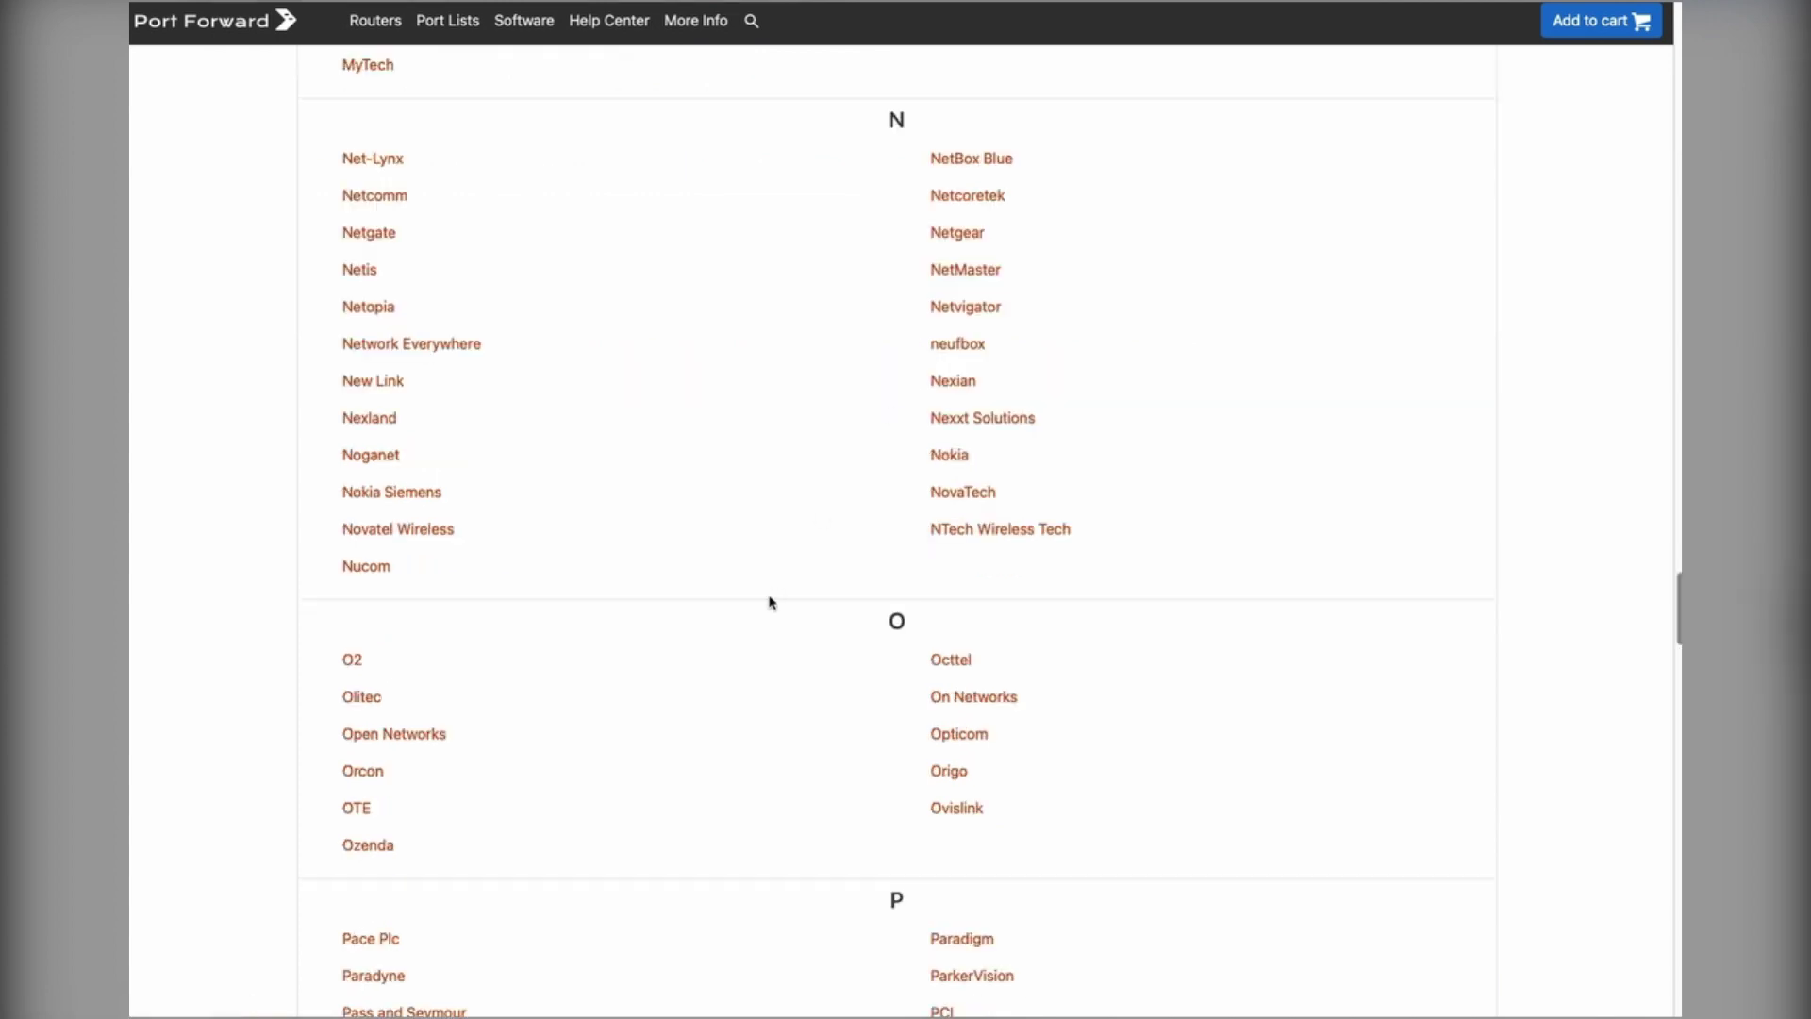
{"action": "left_click", "coordinate": [956, 235]}
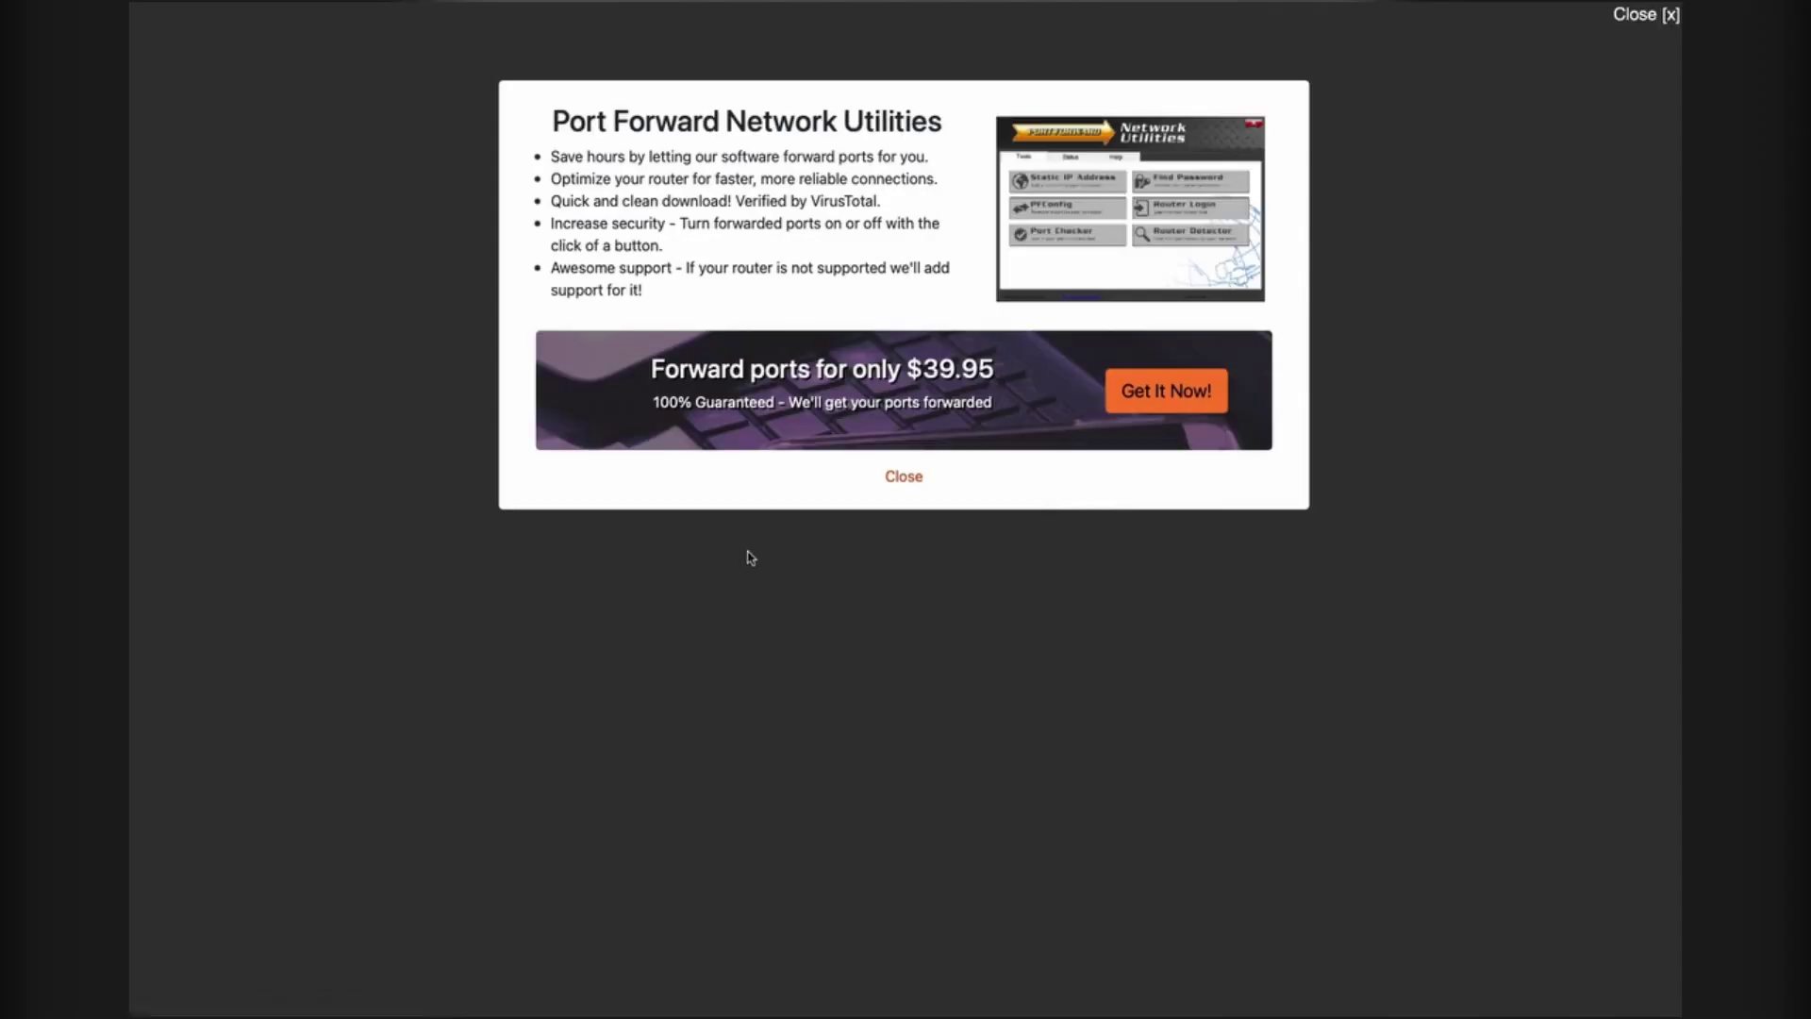
{"action": "left_click", "coordinate": [903, 476]}
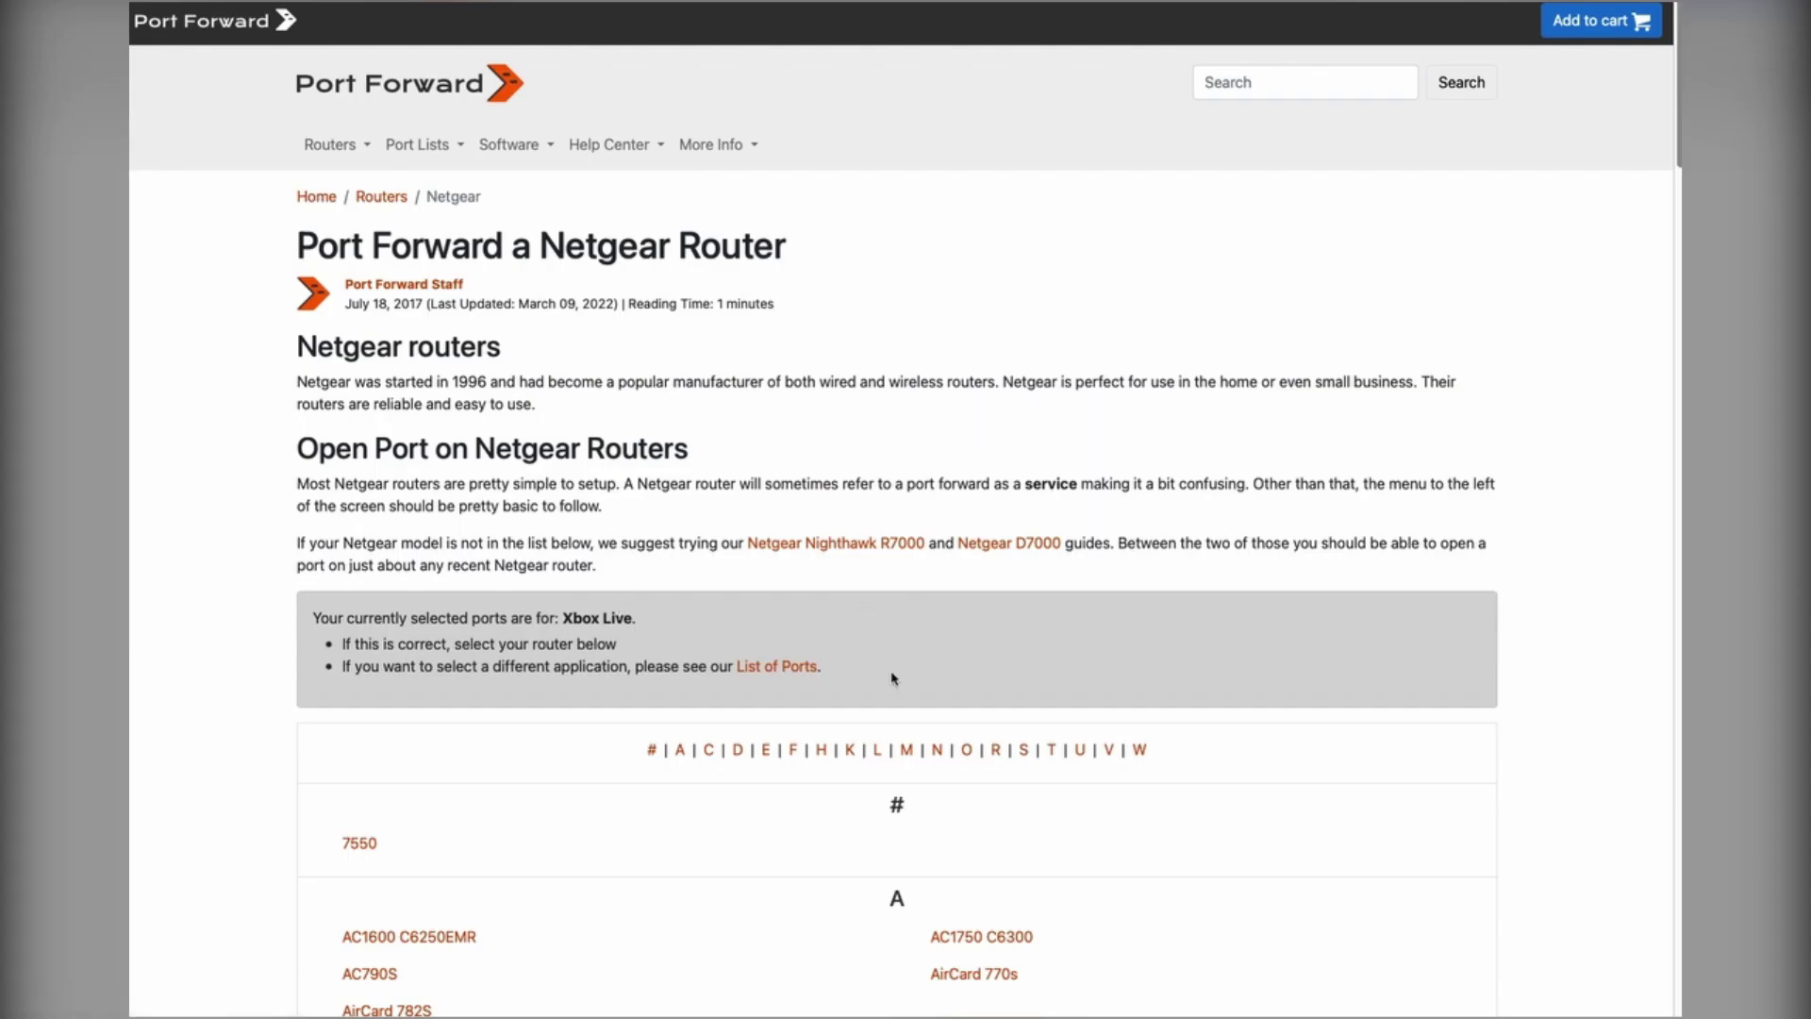
Step: Find the Netgear Nighthawk R7000 guide and scroll through its login and forwarding steps
{"action": "scroll", "coordinate": [889, 683], "scroll_direction": "down", "scroll_amount": 10}
{"action": "scroll", "coordinate": [755, 680], "scroll_direction": "up", "scroll_amount": 9}
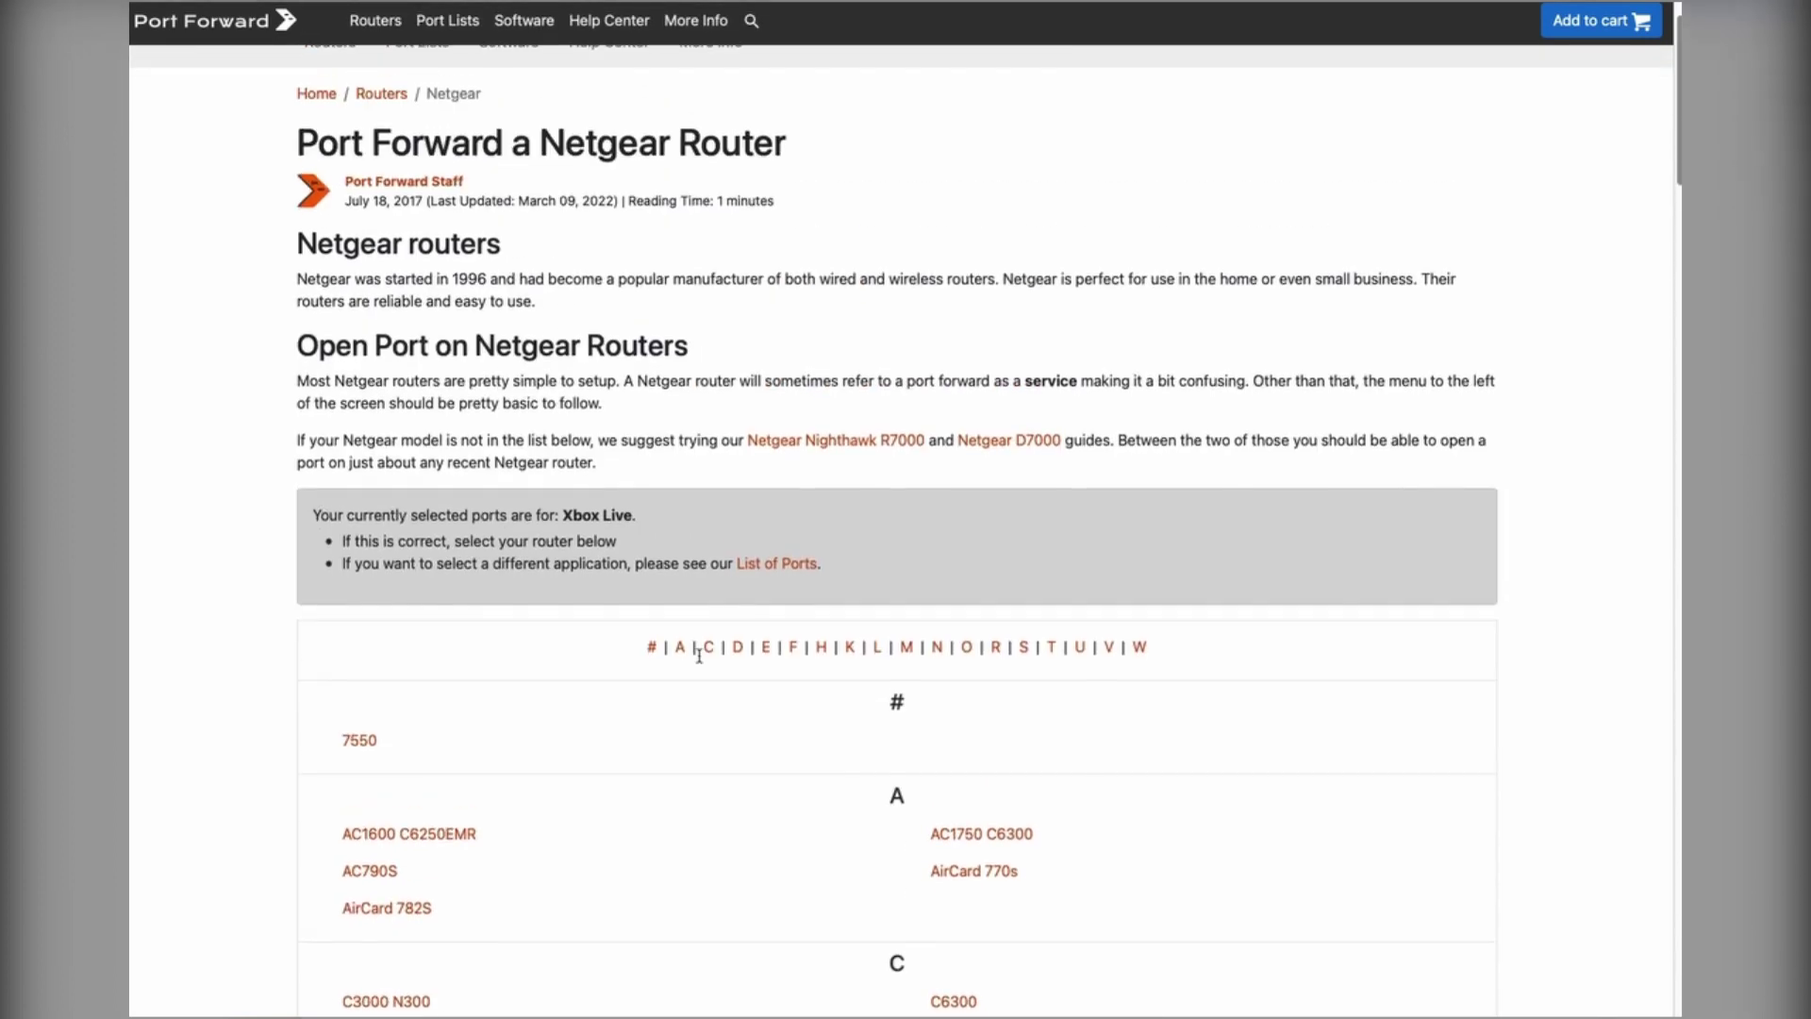
{"action": "left_click", "coordinate": [937, 665]}
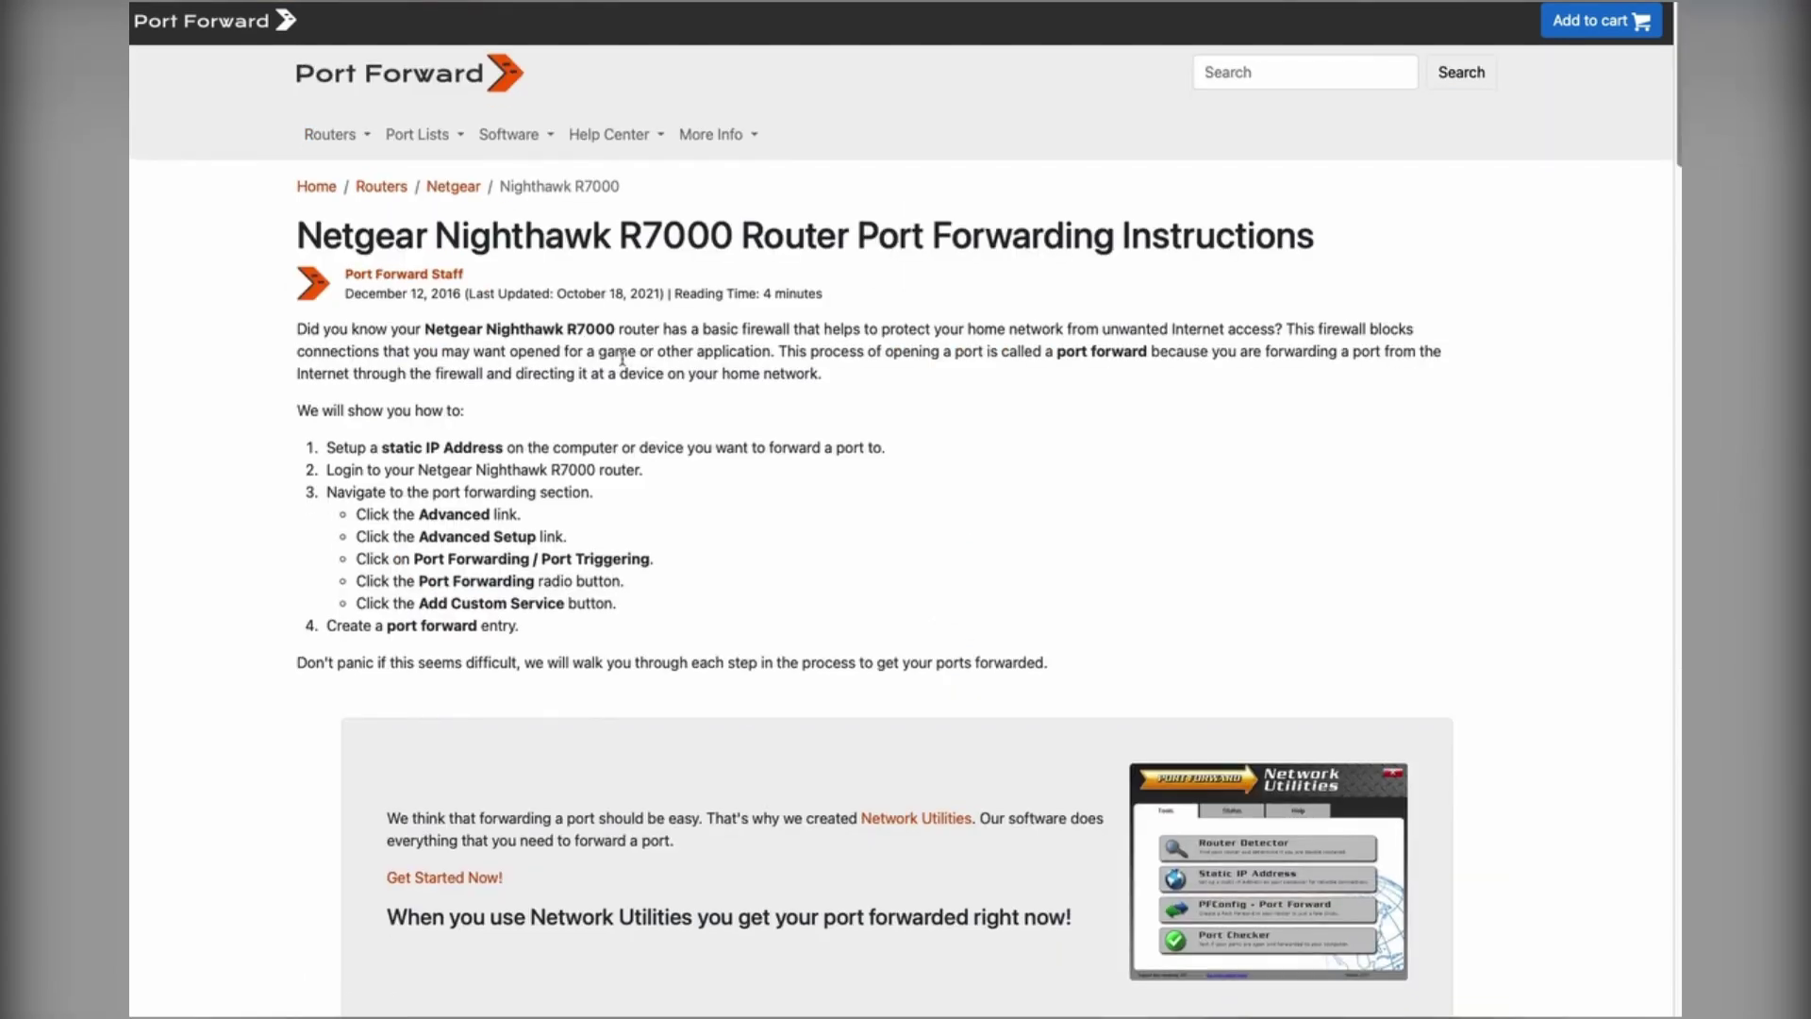
{"action": "scroll", "coordinate": [801, 608], "scroll_direction": "down", "scroll_amount": 20}
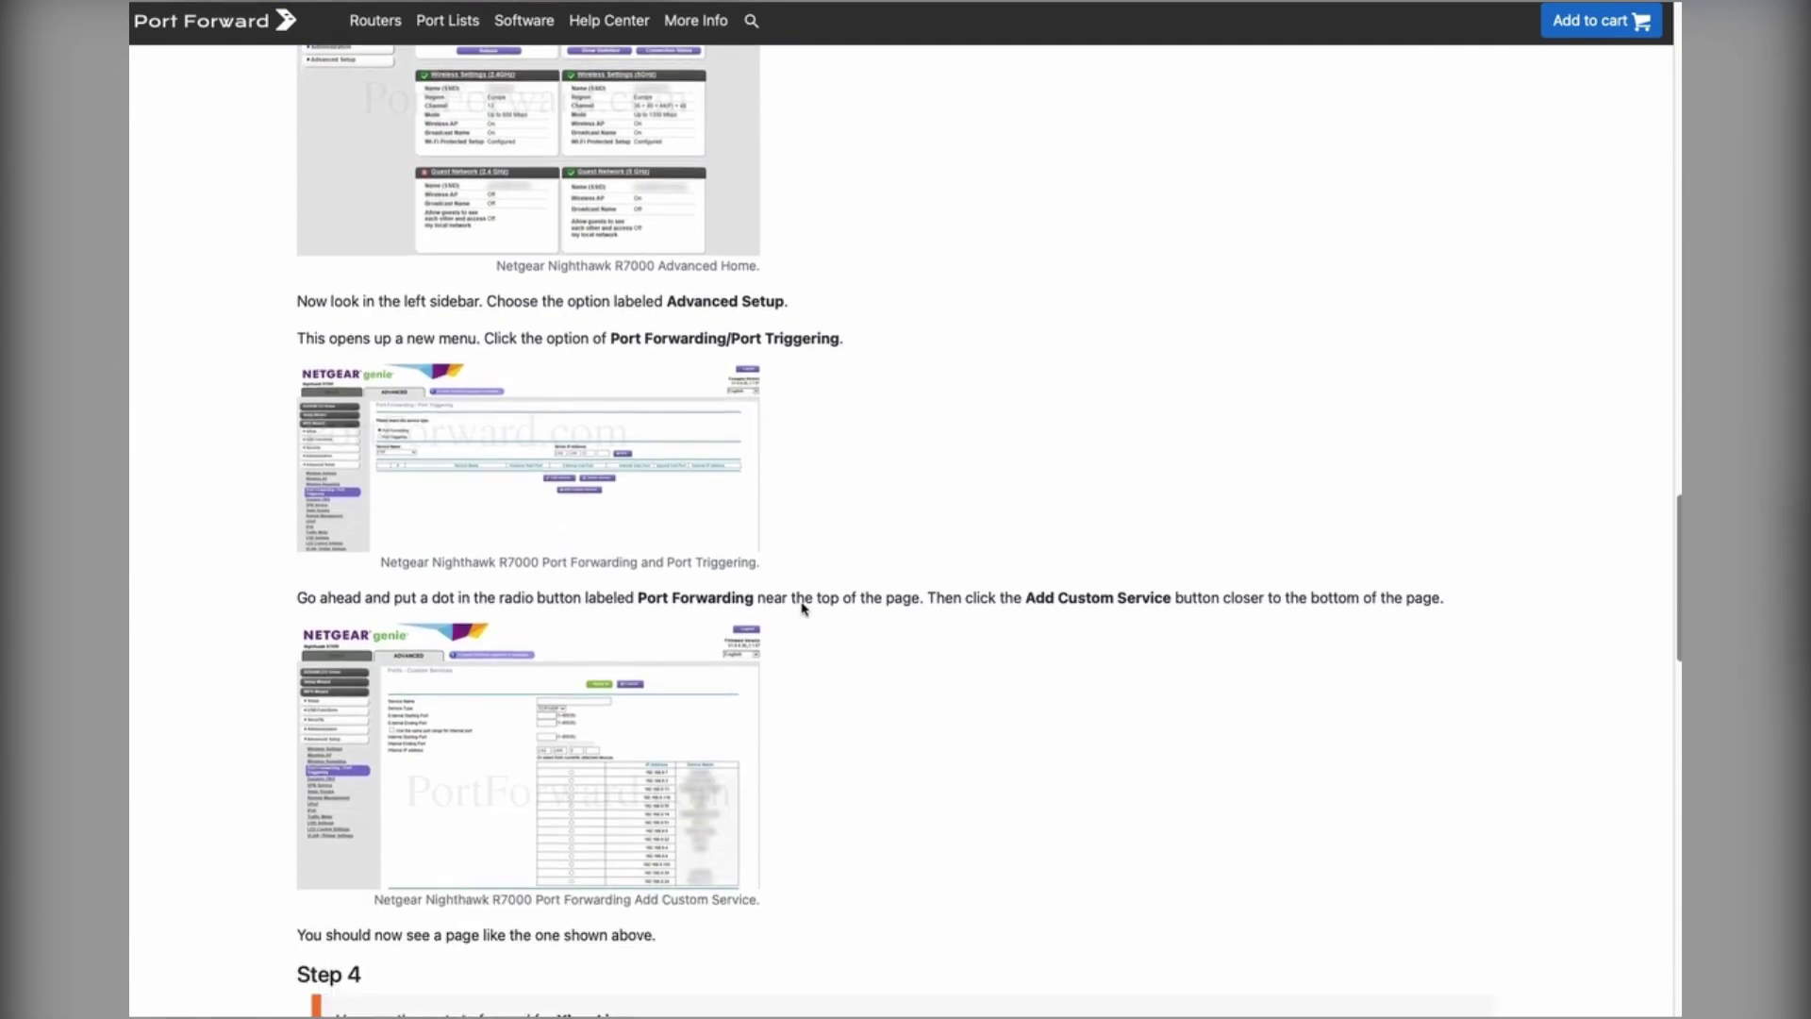
{"action": "scroll", "coordinate": [802, 608], "scroll_direction": "down", "scroll_amount": 7}
{"action": "scroll", "coordinate": [881, 553], "scroll_direction": "up", "scroll_amount": 20}
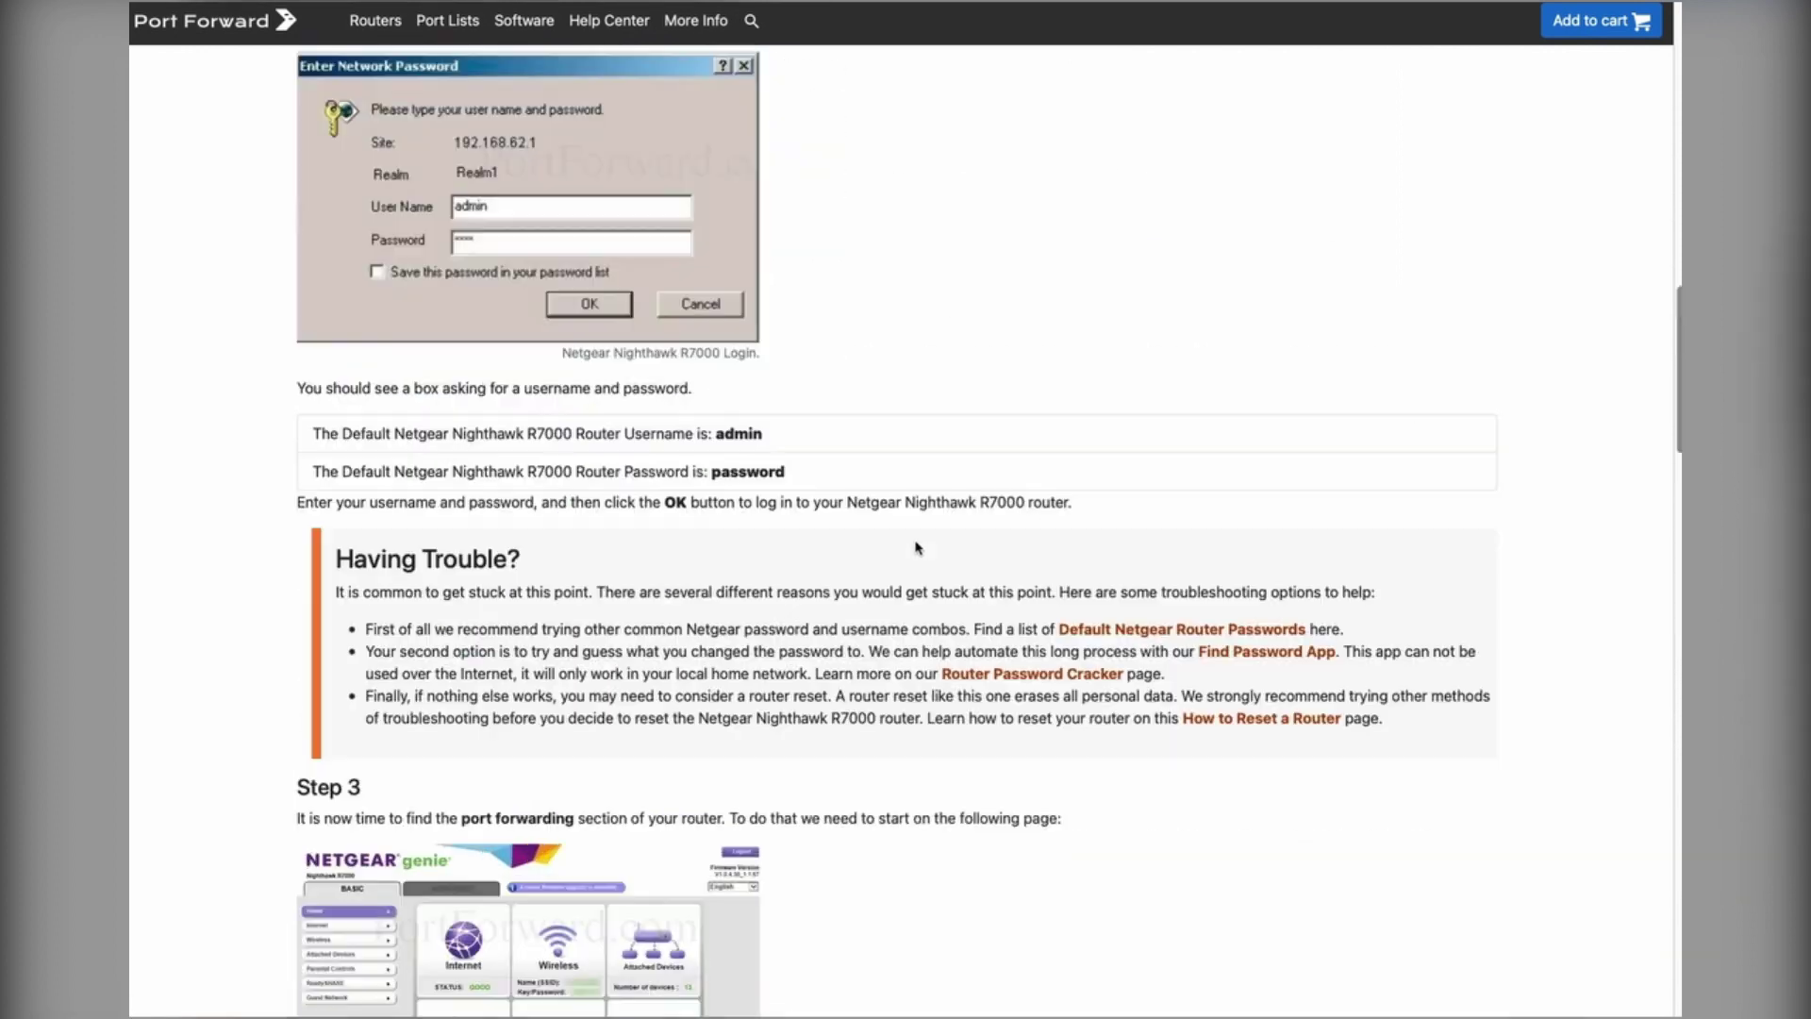
{"action": "scroll", "coordinate": [915, 547], "scroll_direction": "up", "scroll_amount": 15}
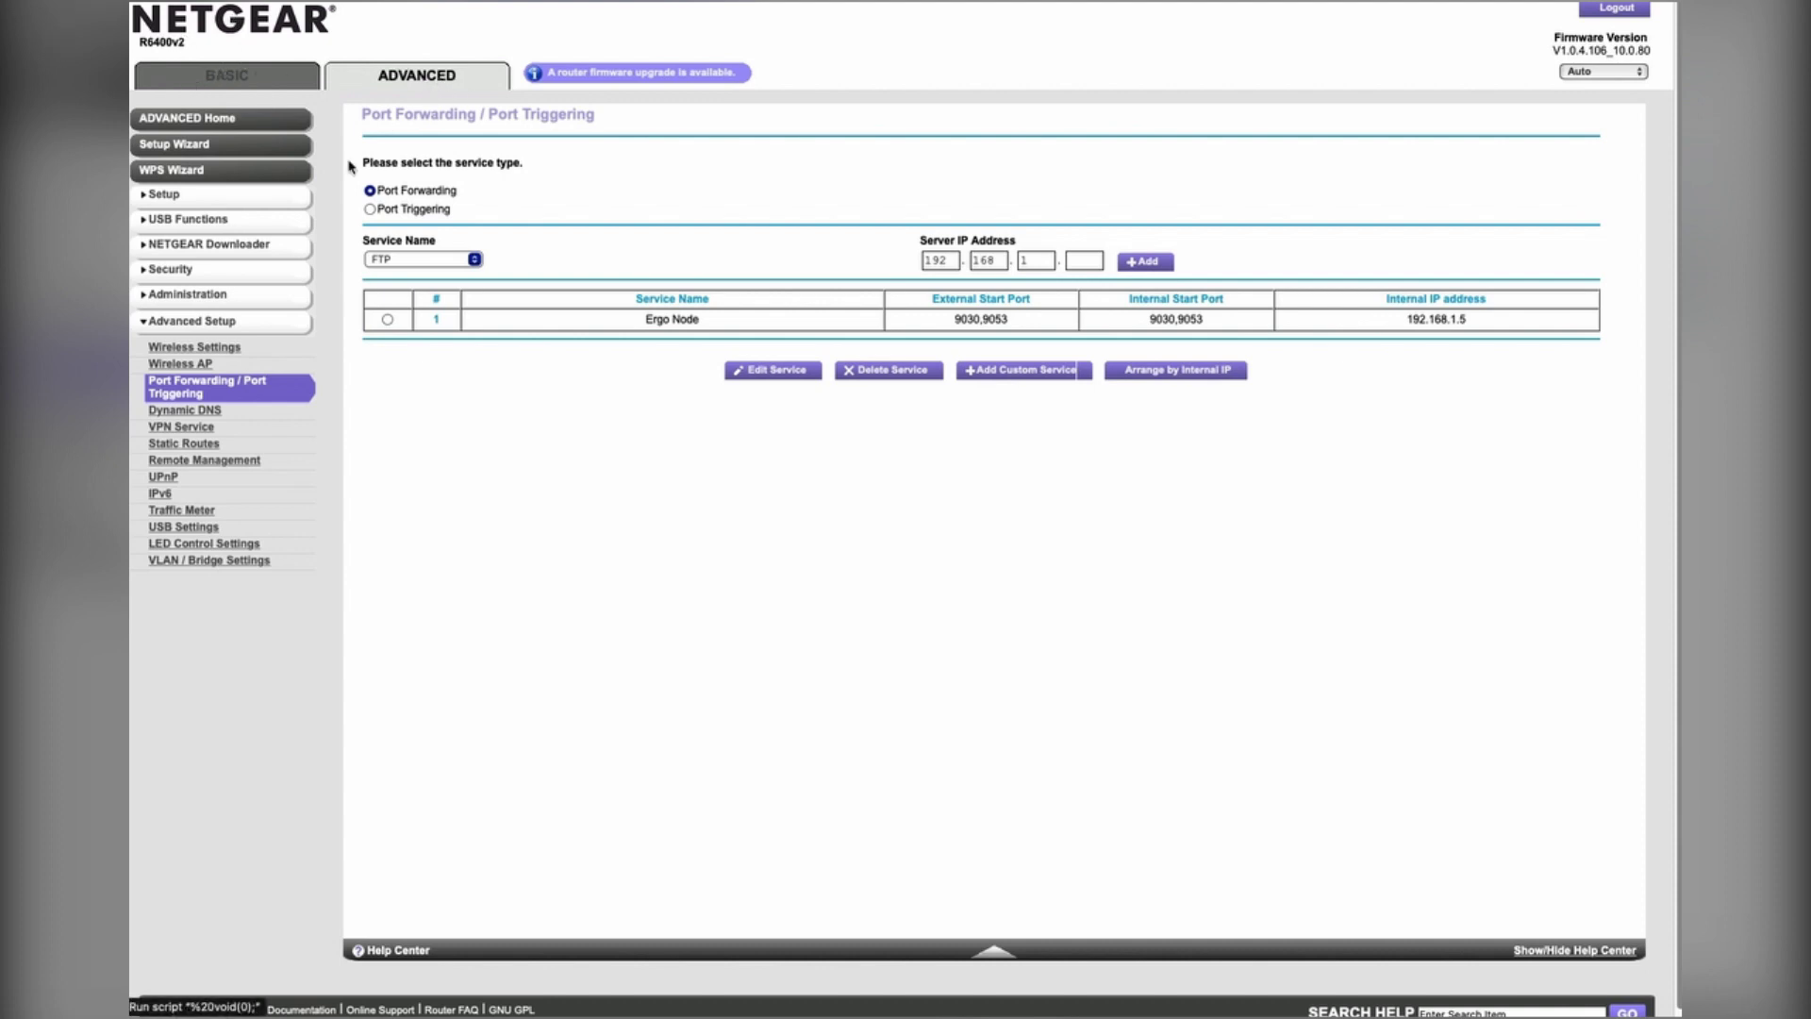
Step: Expand Advanced Setup and go to Port Forwarding / Port Triggering
{"action": "left_click", "coordinate": [207, 323]}
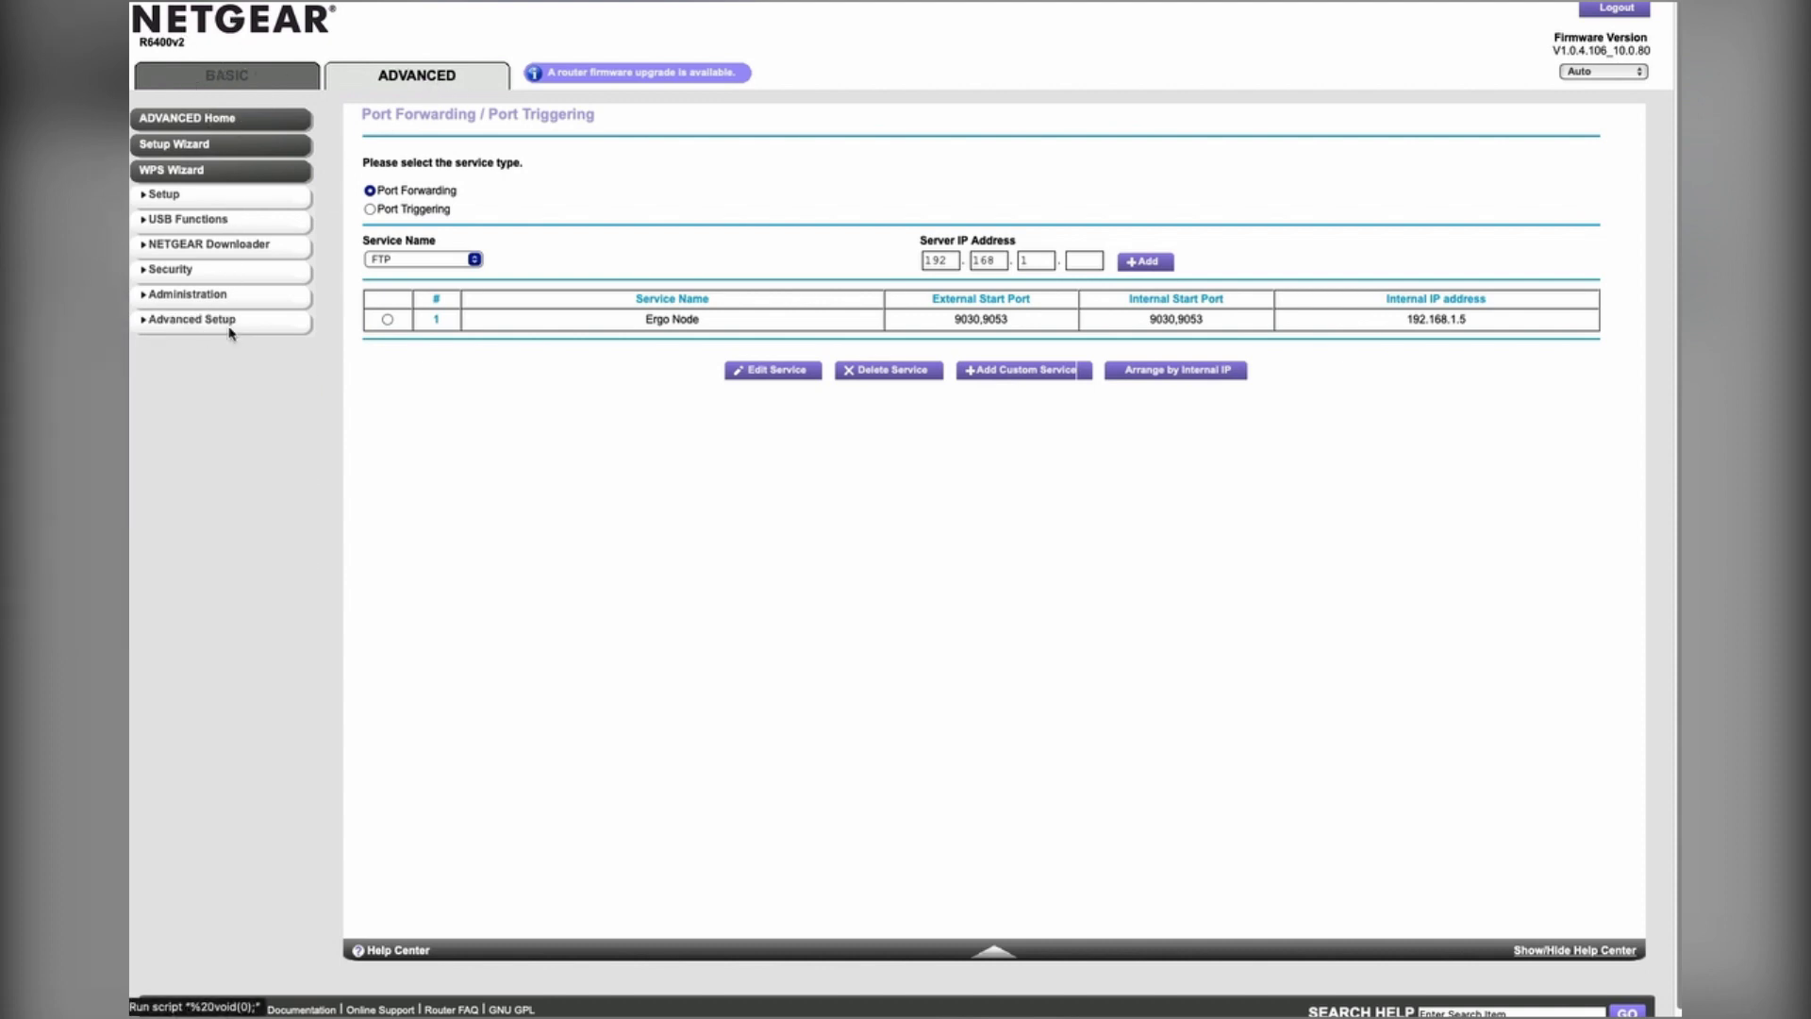
{"action": "left_click", "coordinate": [208, 325]}
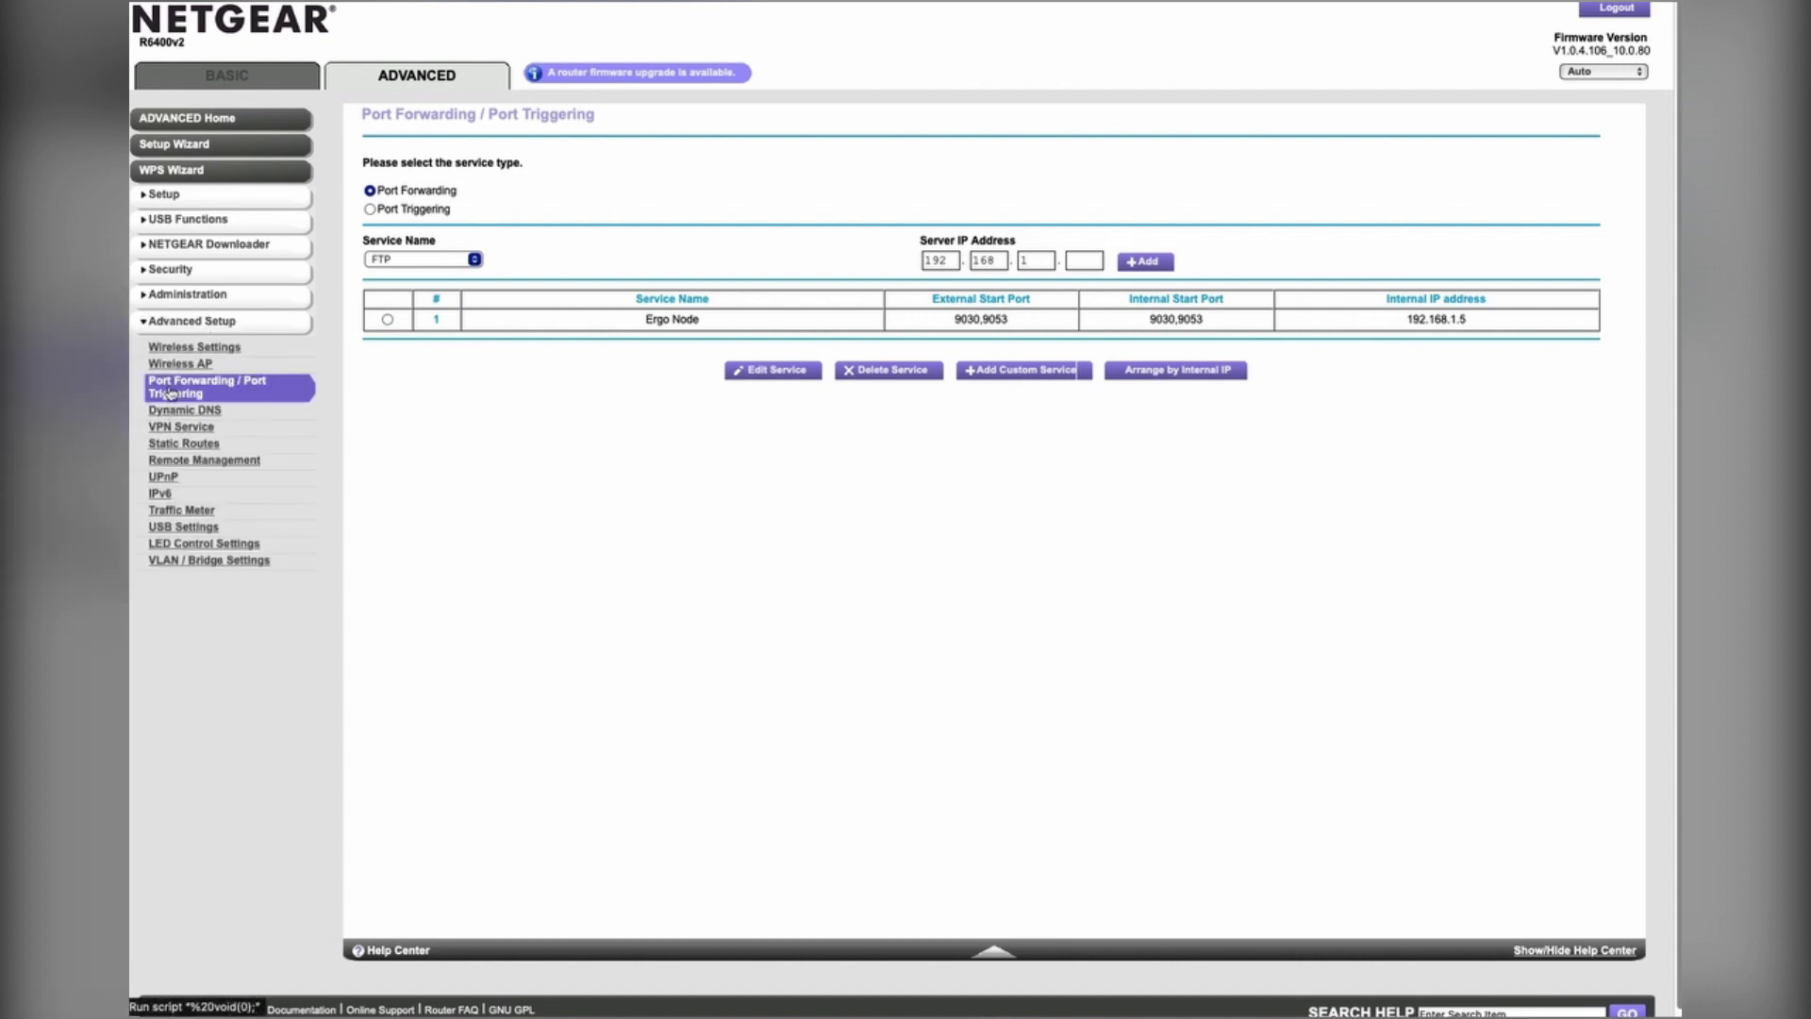
{"action": "left_click", "coordinate": [170, 392]}
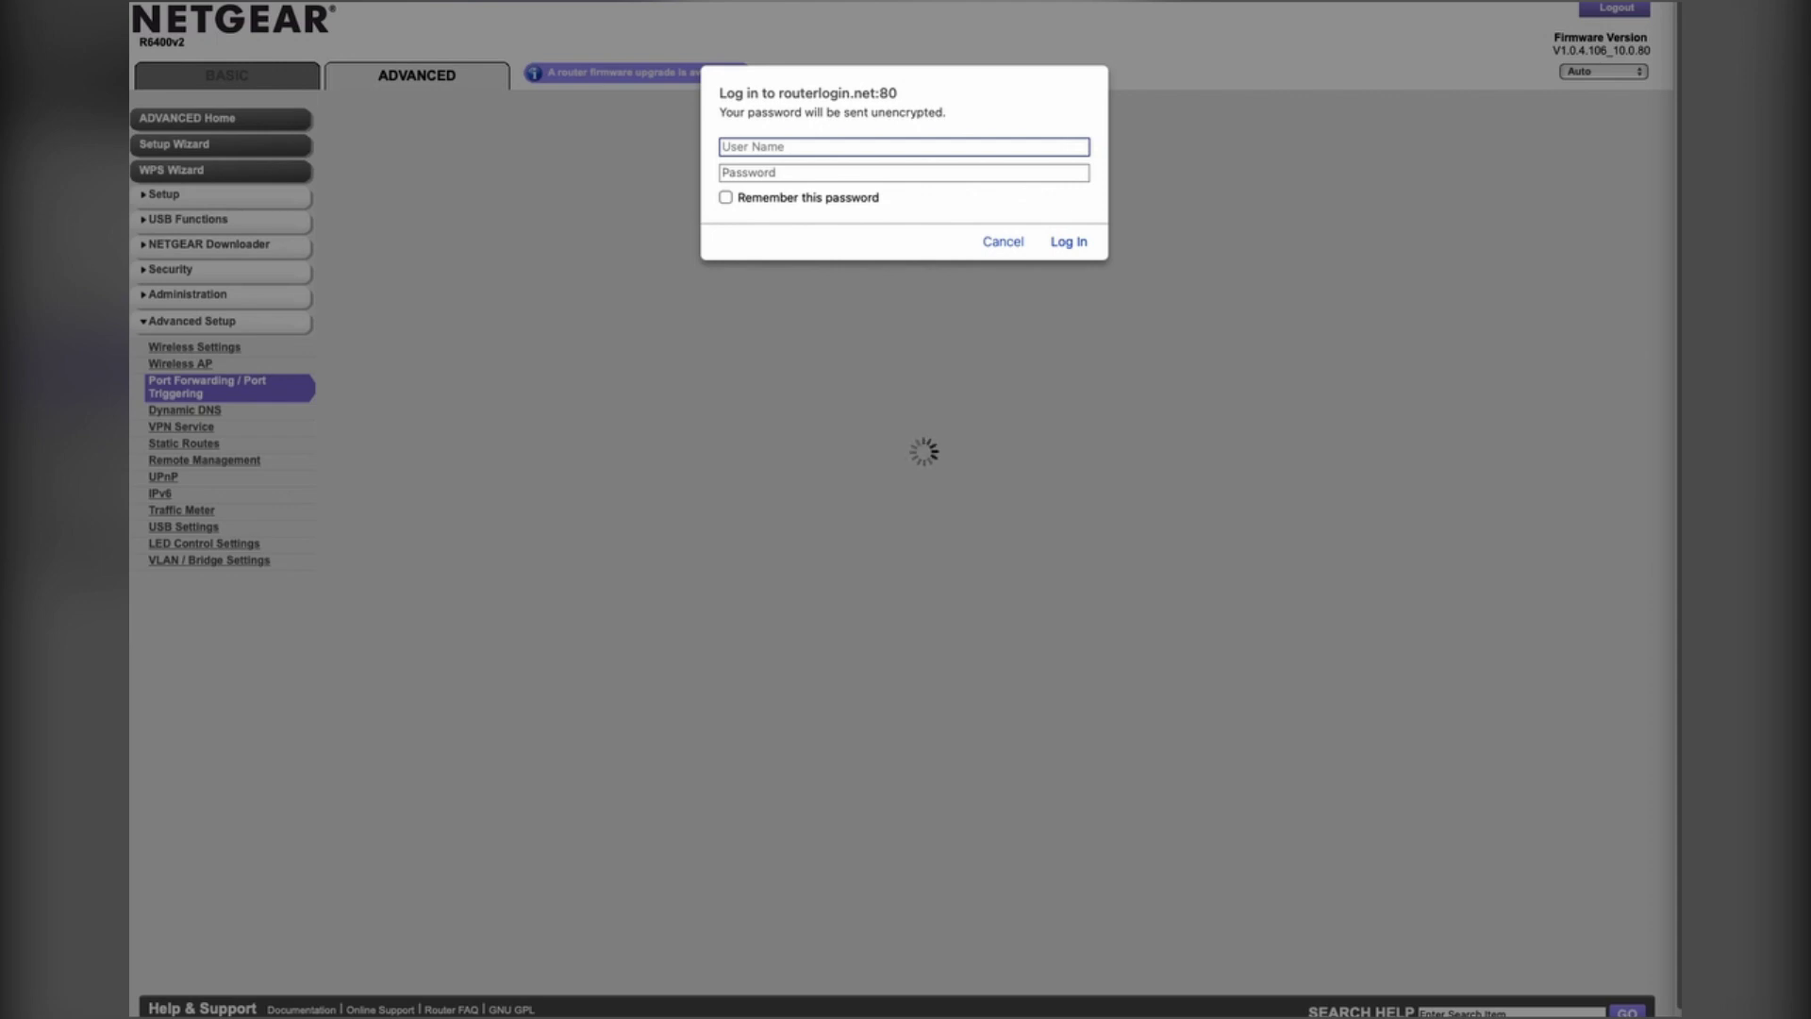
Step: Sign in to the router as admin with the router password
{"action": "left_click", "coordinate": [932, 147]}
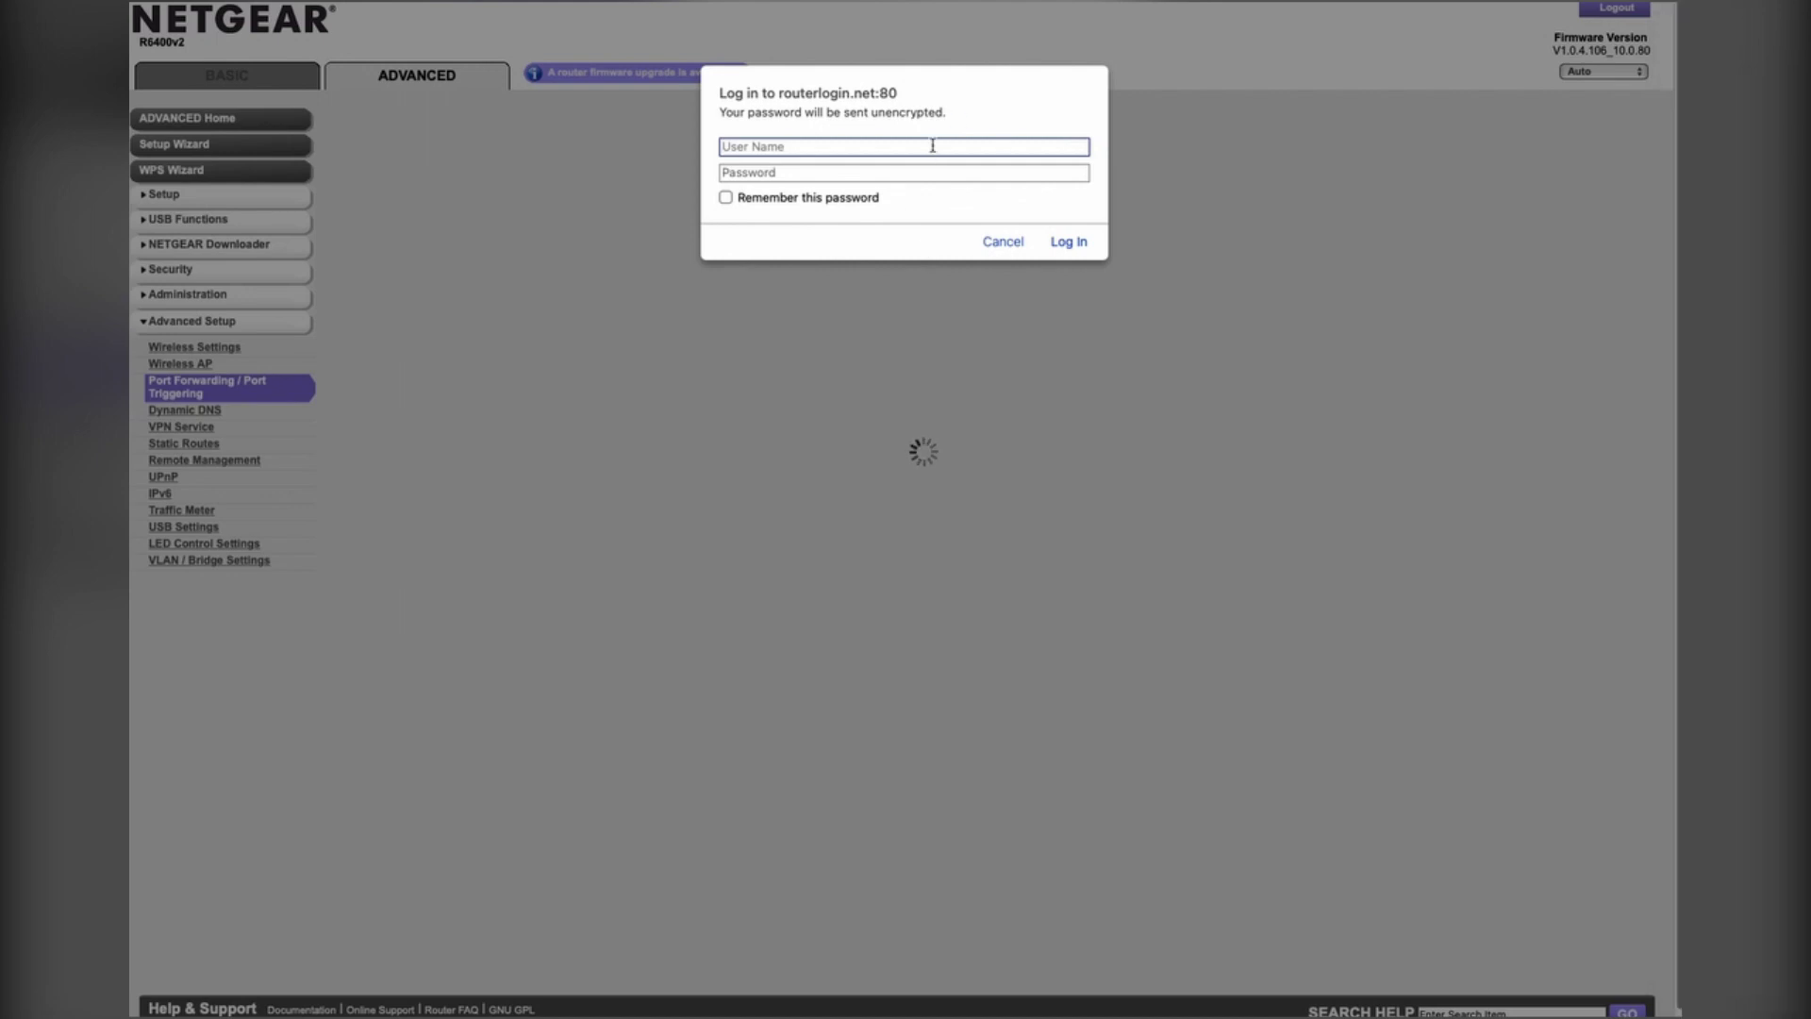
{"action": "type", "text": "admin"}
{"action": "key", "text": "Tab"}
{"action": "type", "text": "*********"}
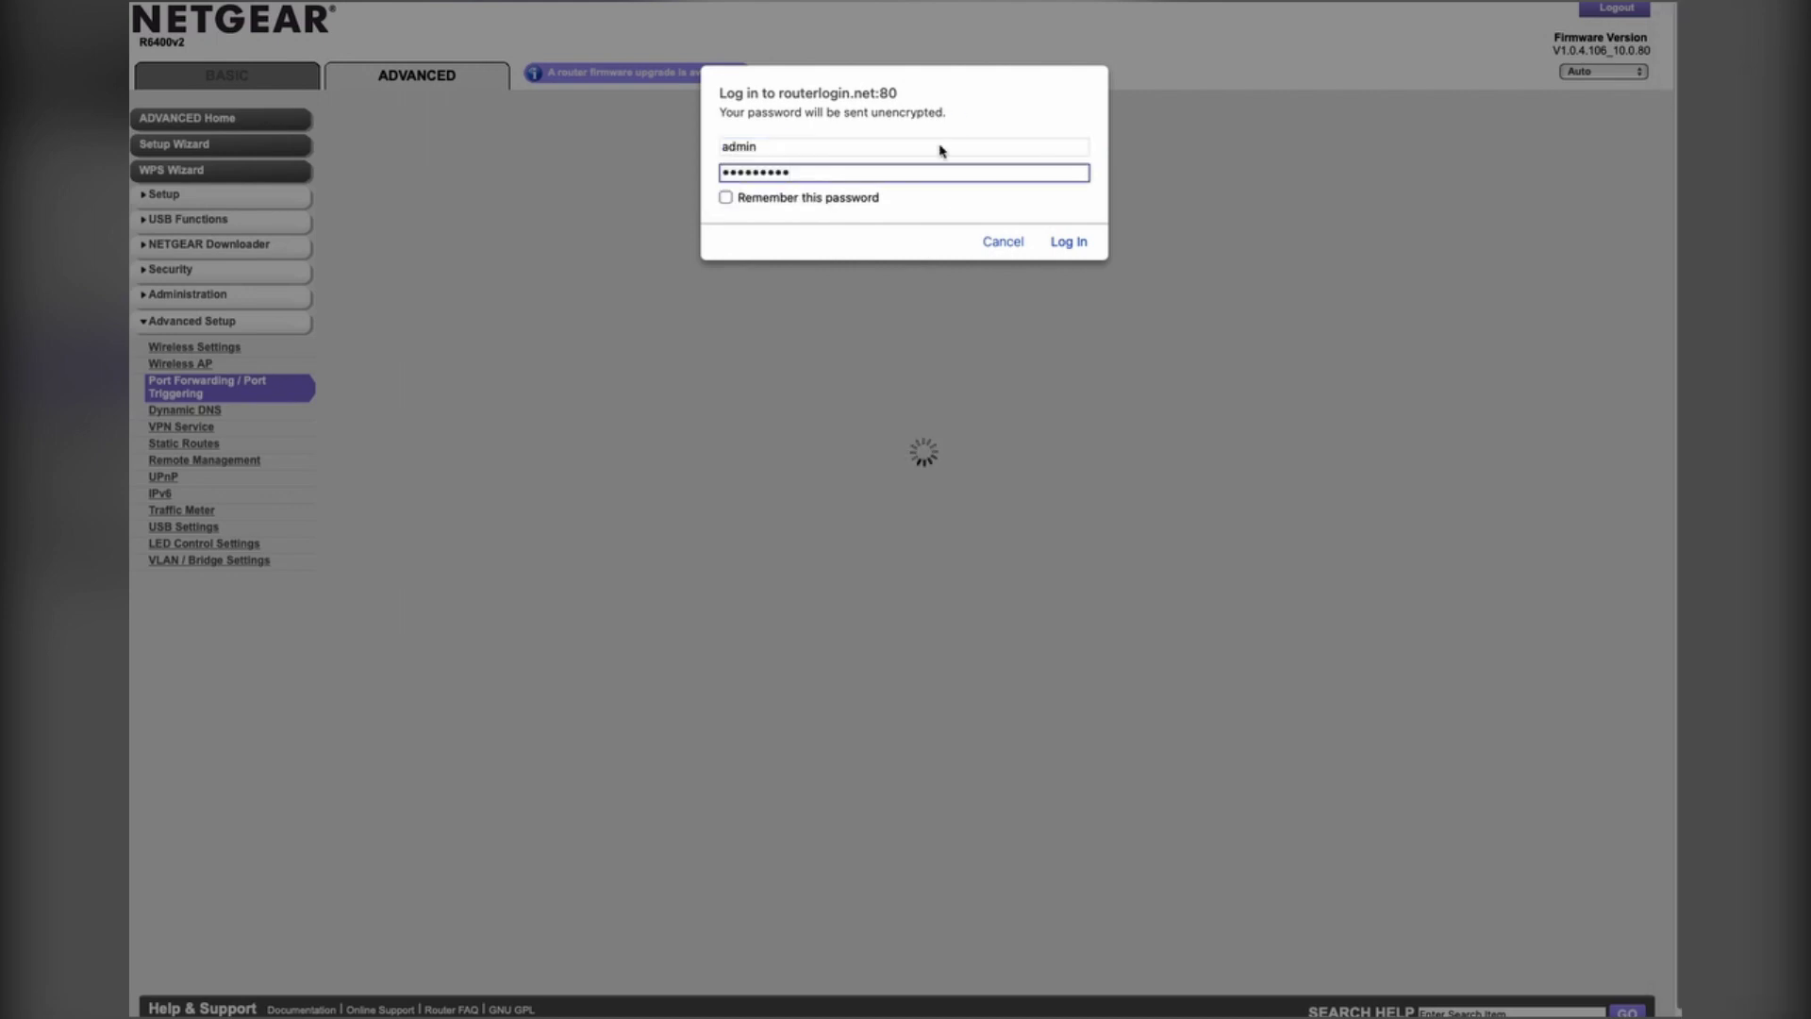
{"action": "left_click", "coordinate": [1084, 232]}
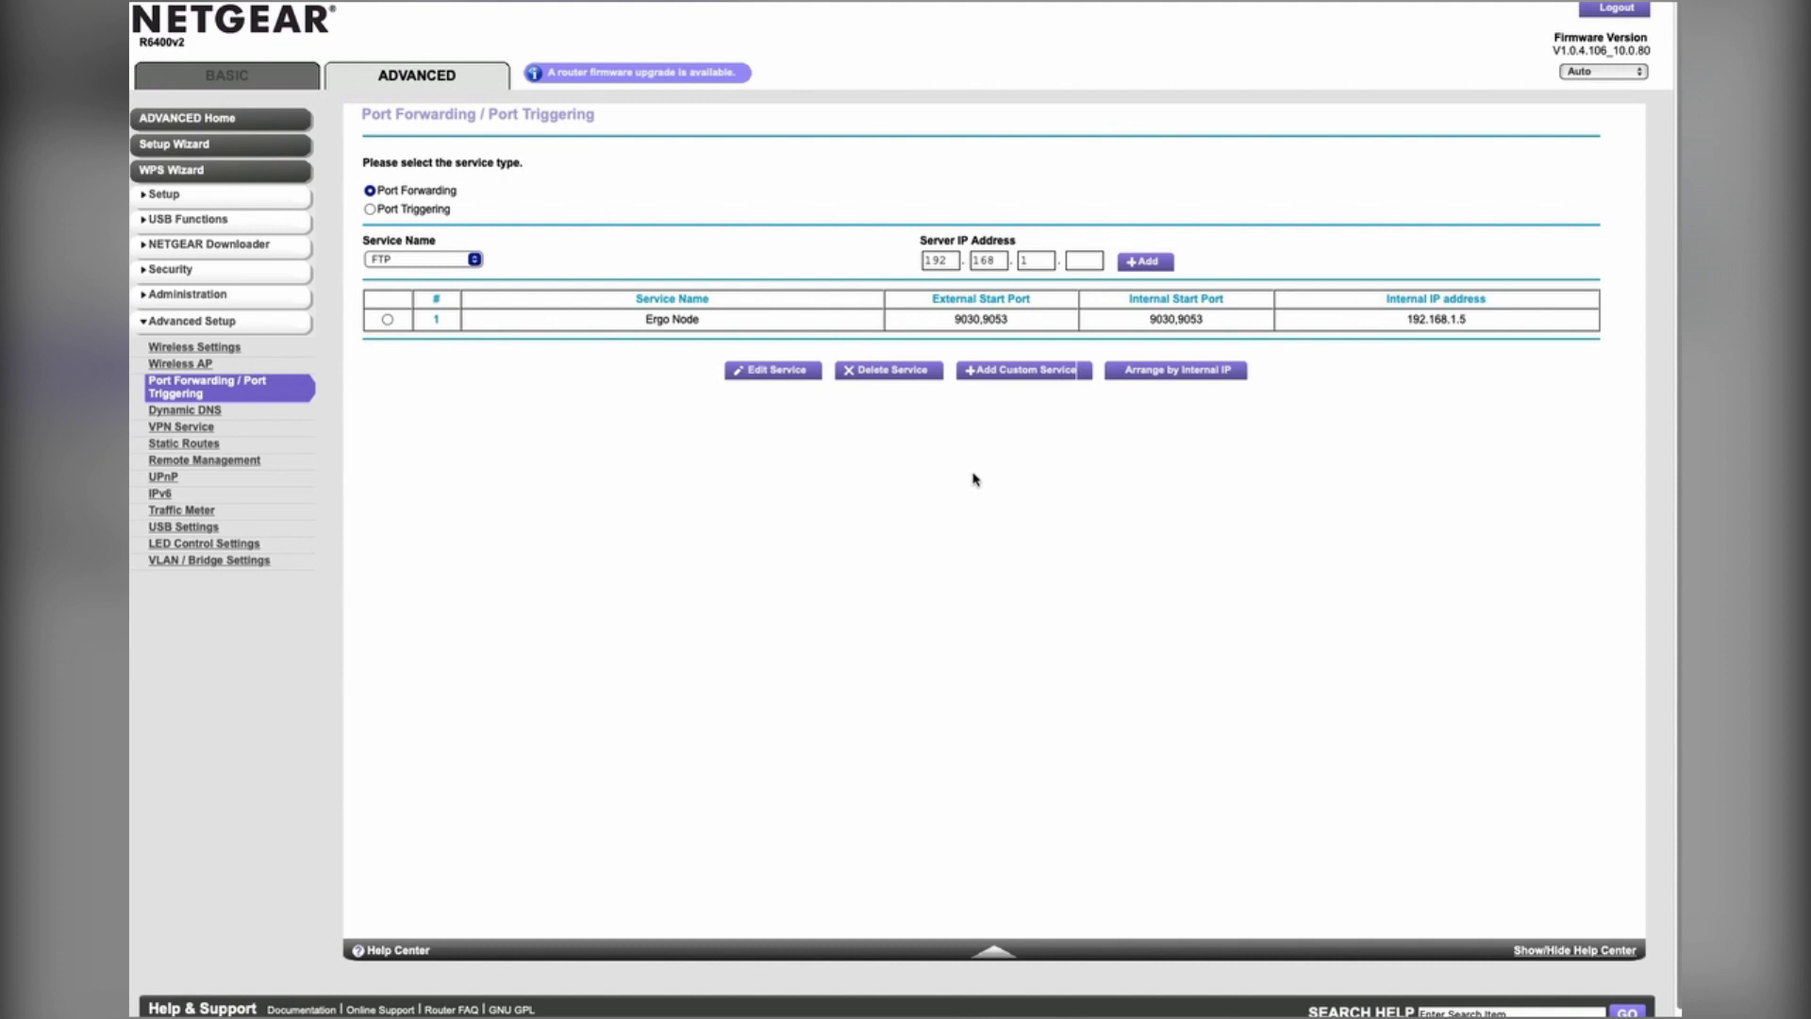
Step: Start a custom service named 'Ergo Node' with external port range 9030, 9053
{"action": "left_click", "coordinate": [1011, 372]}
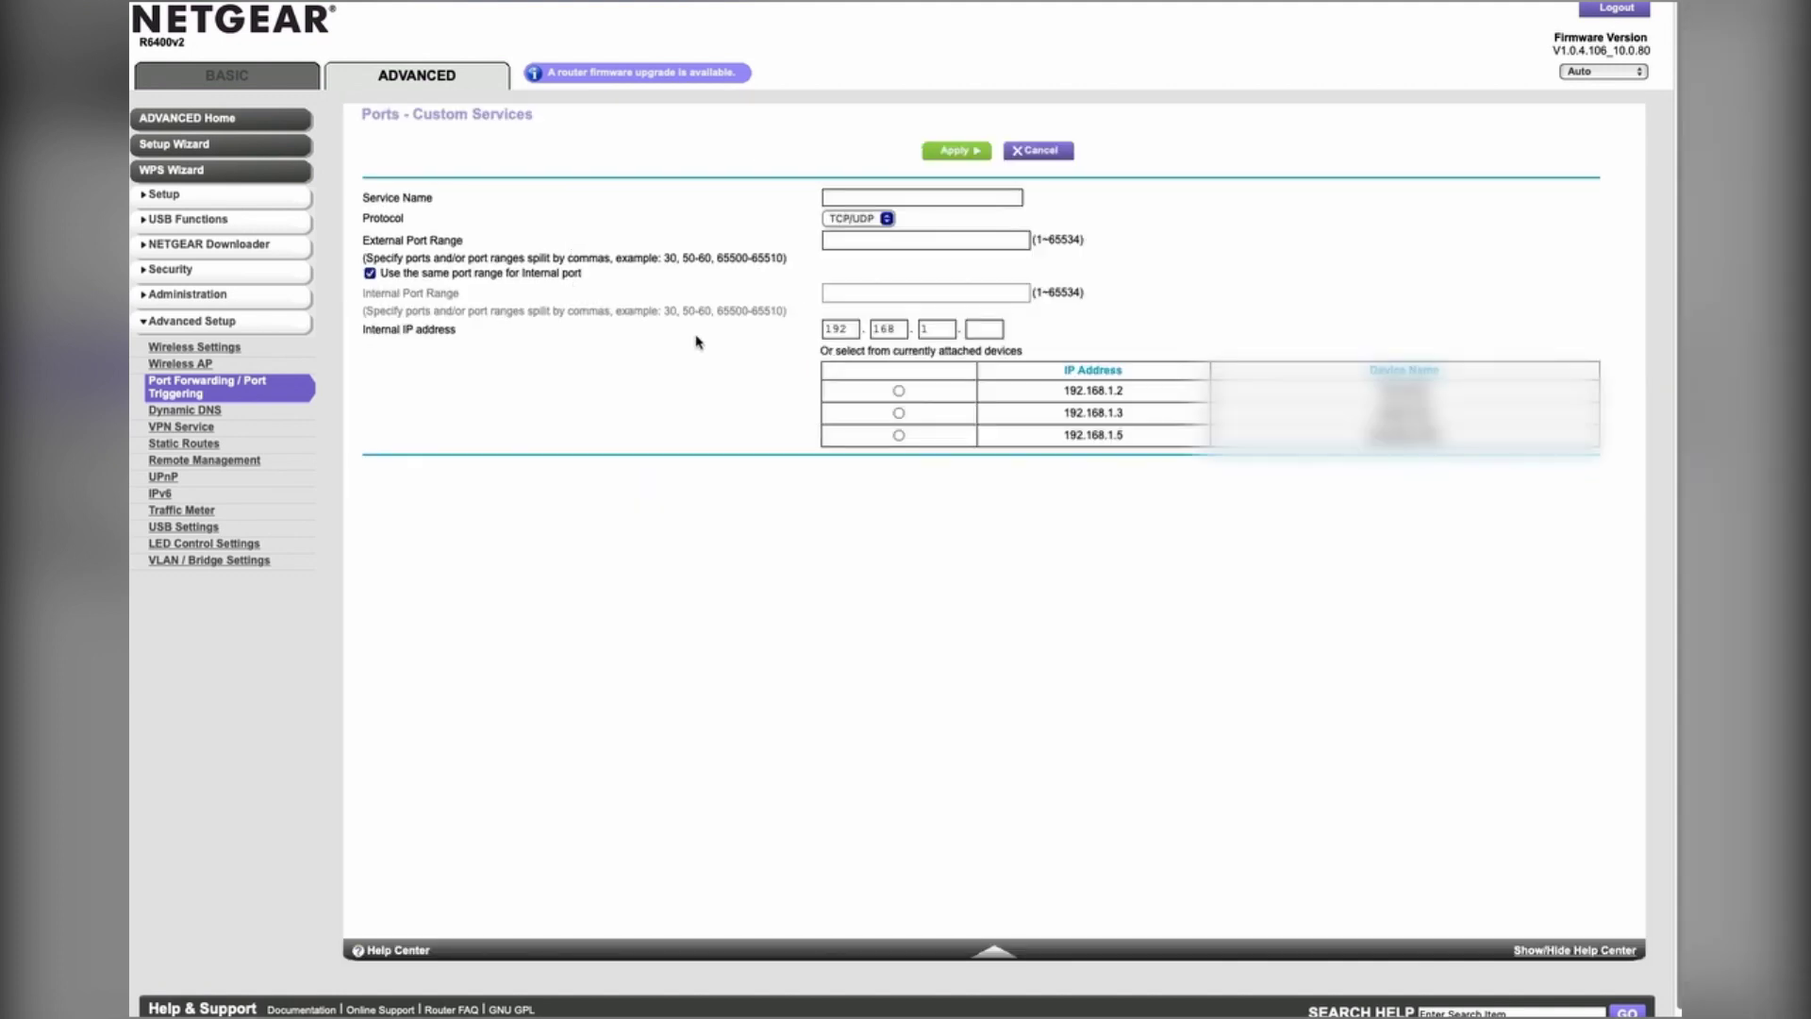
{"action": "left_click", "coordinate": [863, 195]}
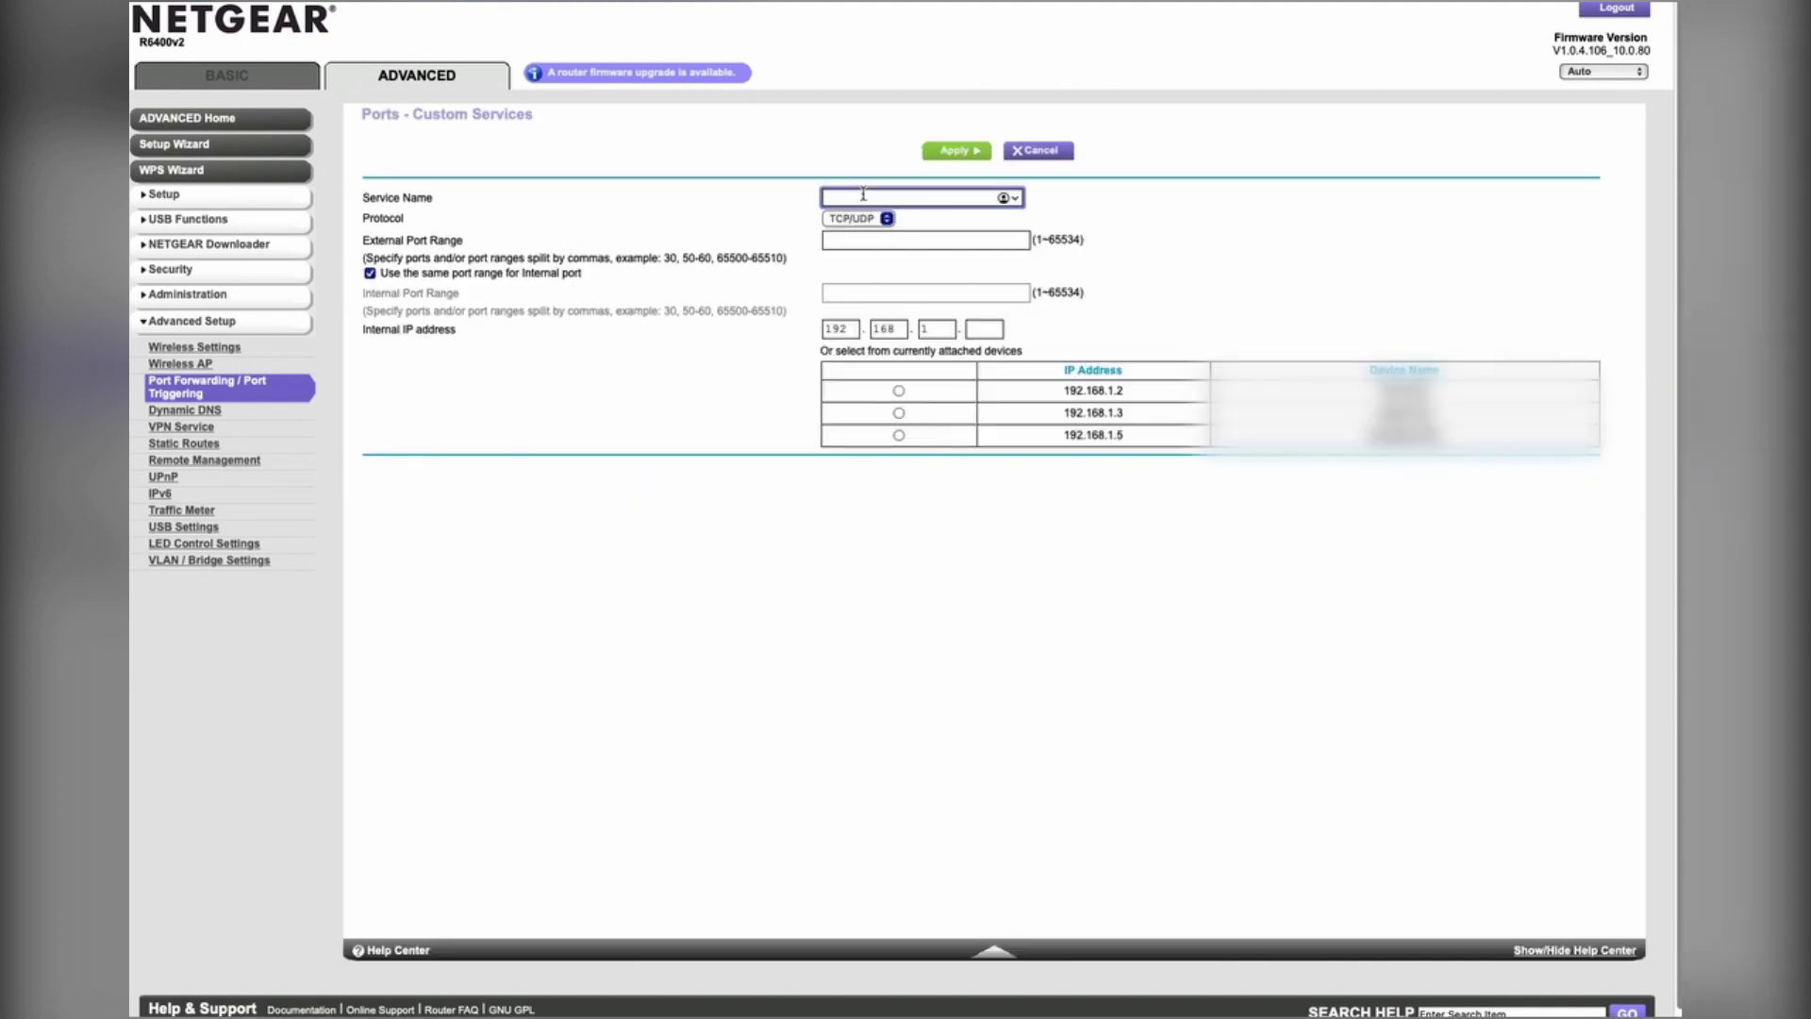
{"action": "type", "text": "Ergo Node"}
{"action": "left_click", "coordinate": [872, 245]}
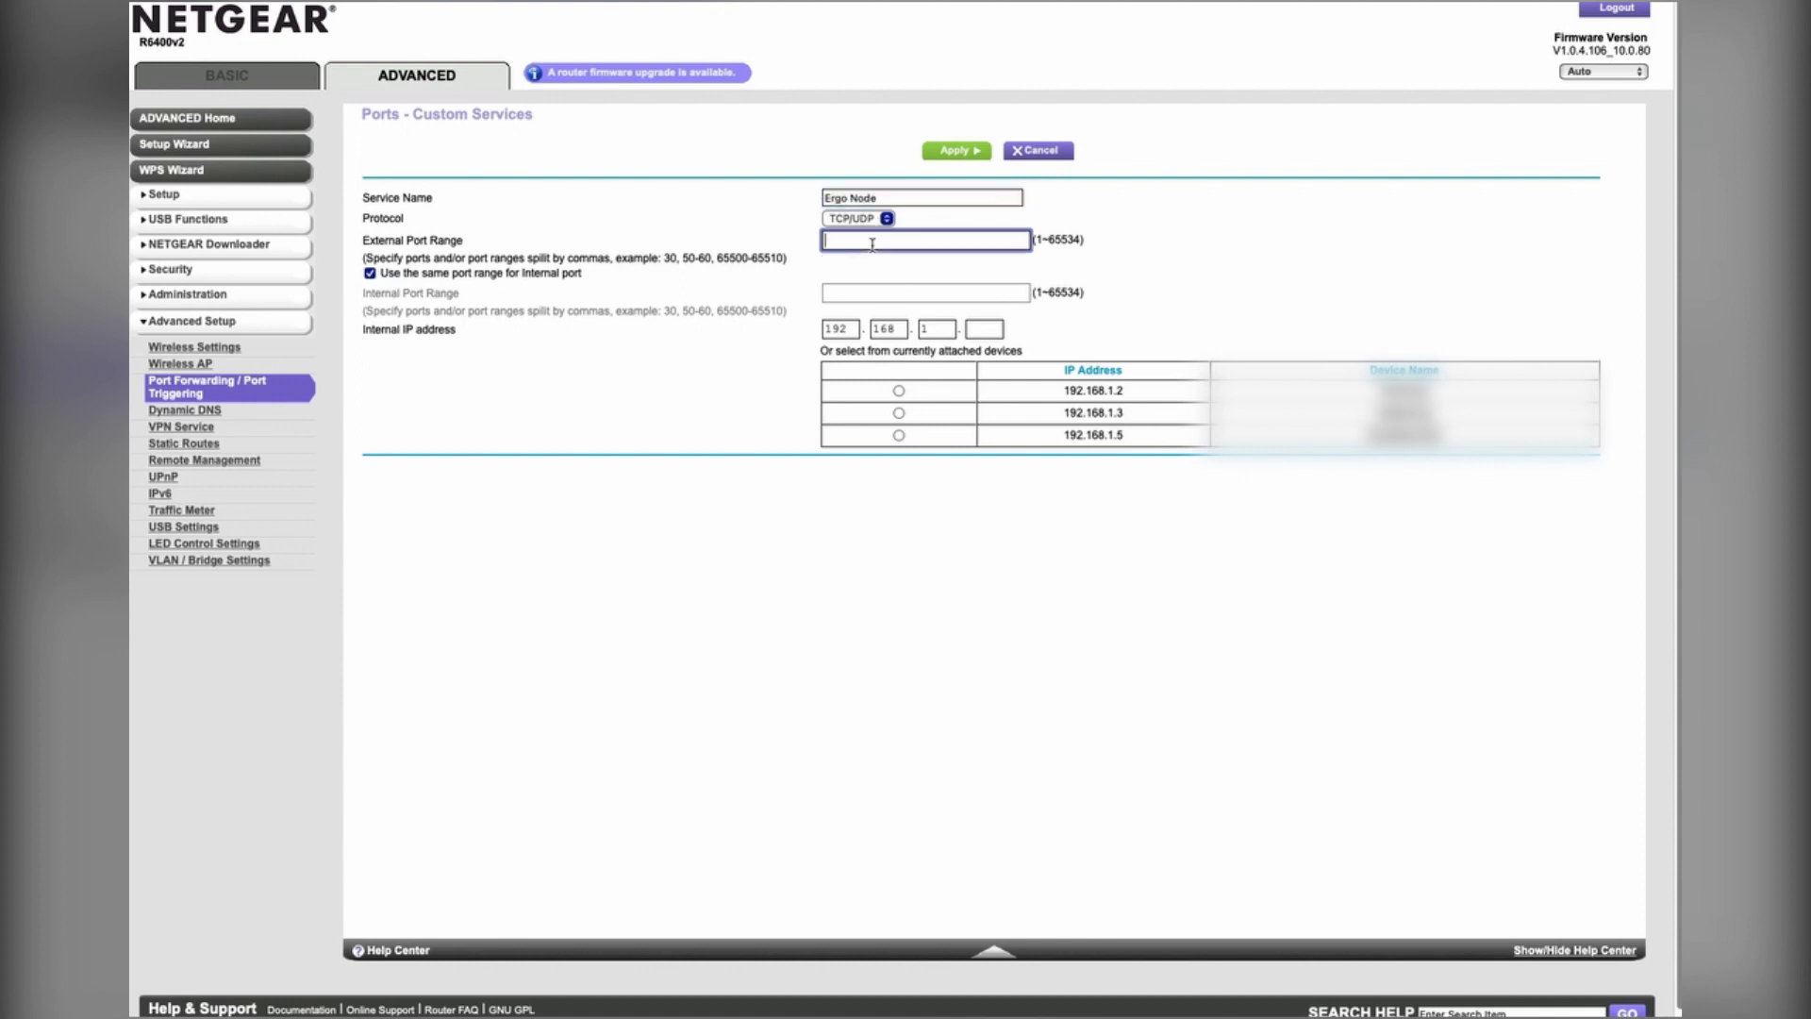
{"action": "left_click", "coordinate": [366, 243]}
{"action": "left_click_drag", "start_coordinate": [366, 244], "coordinate": [474, 236]}
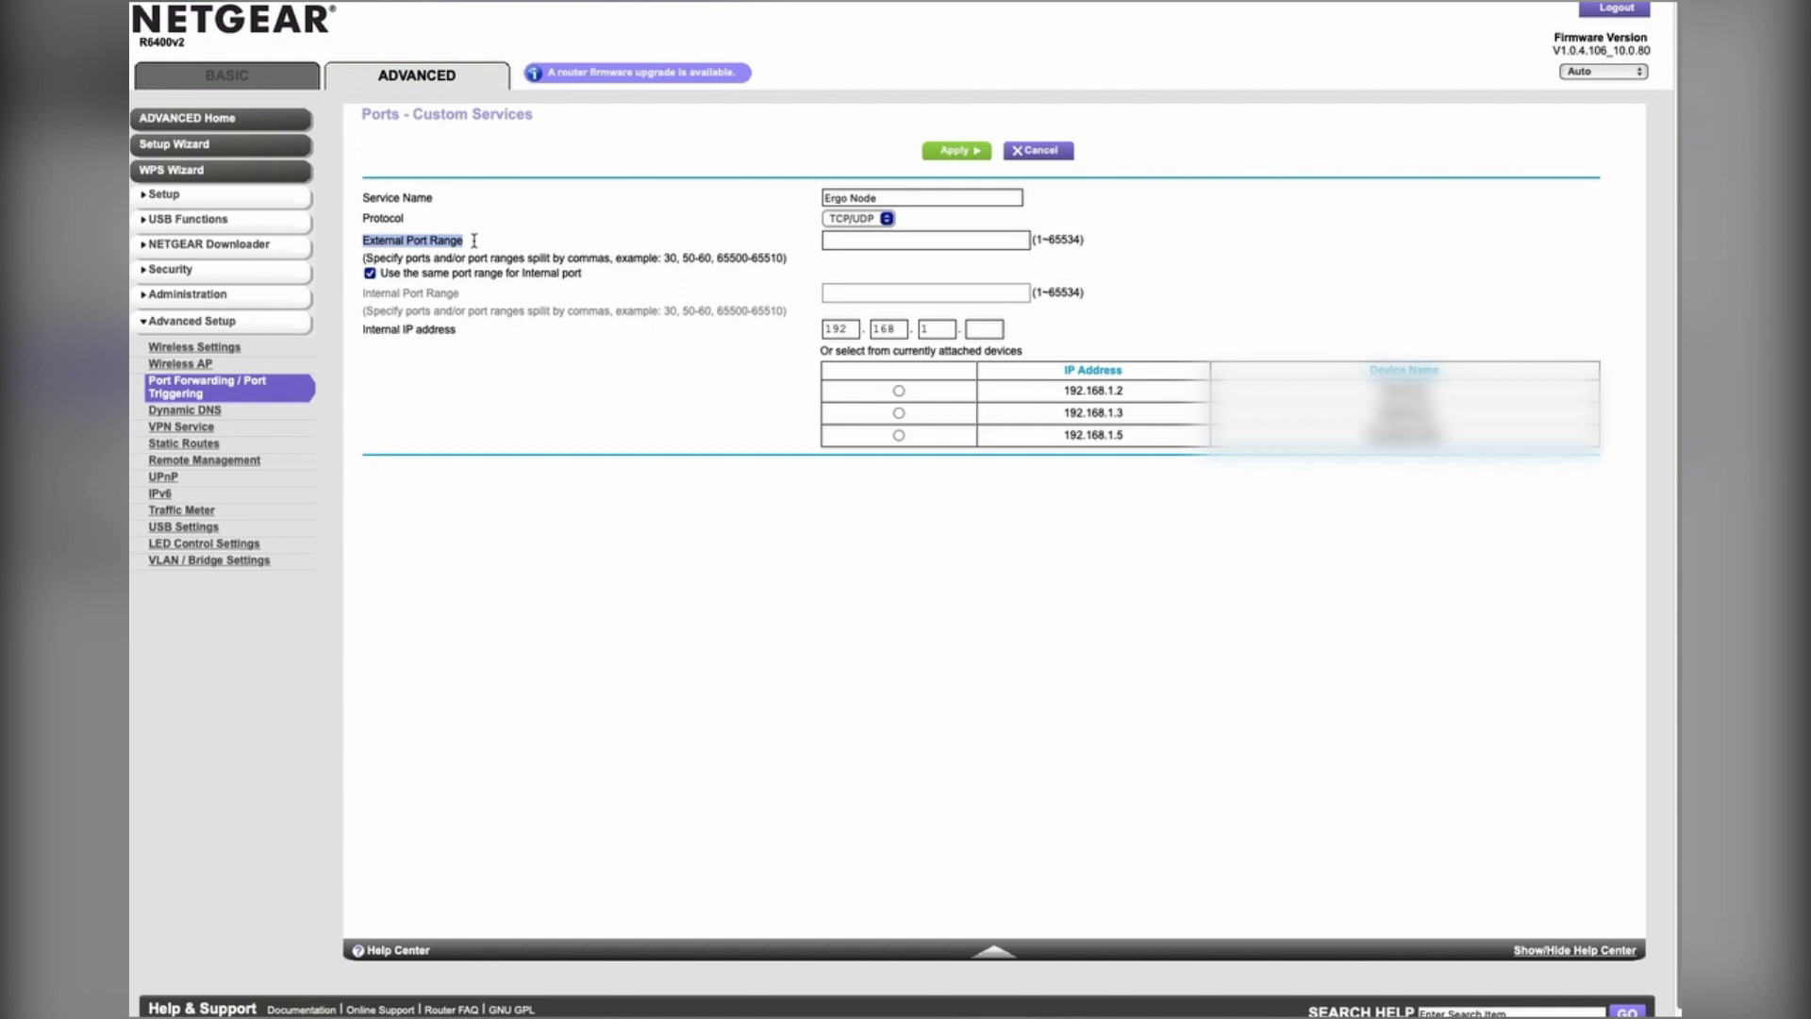
{"action": "left_click", "coordinate": [945, 233]}
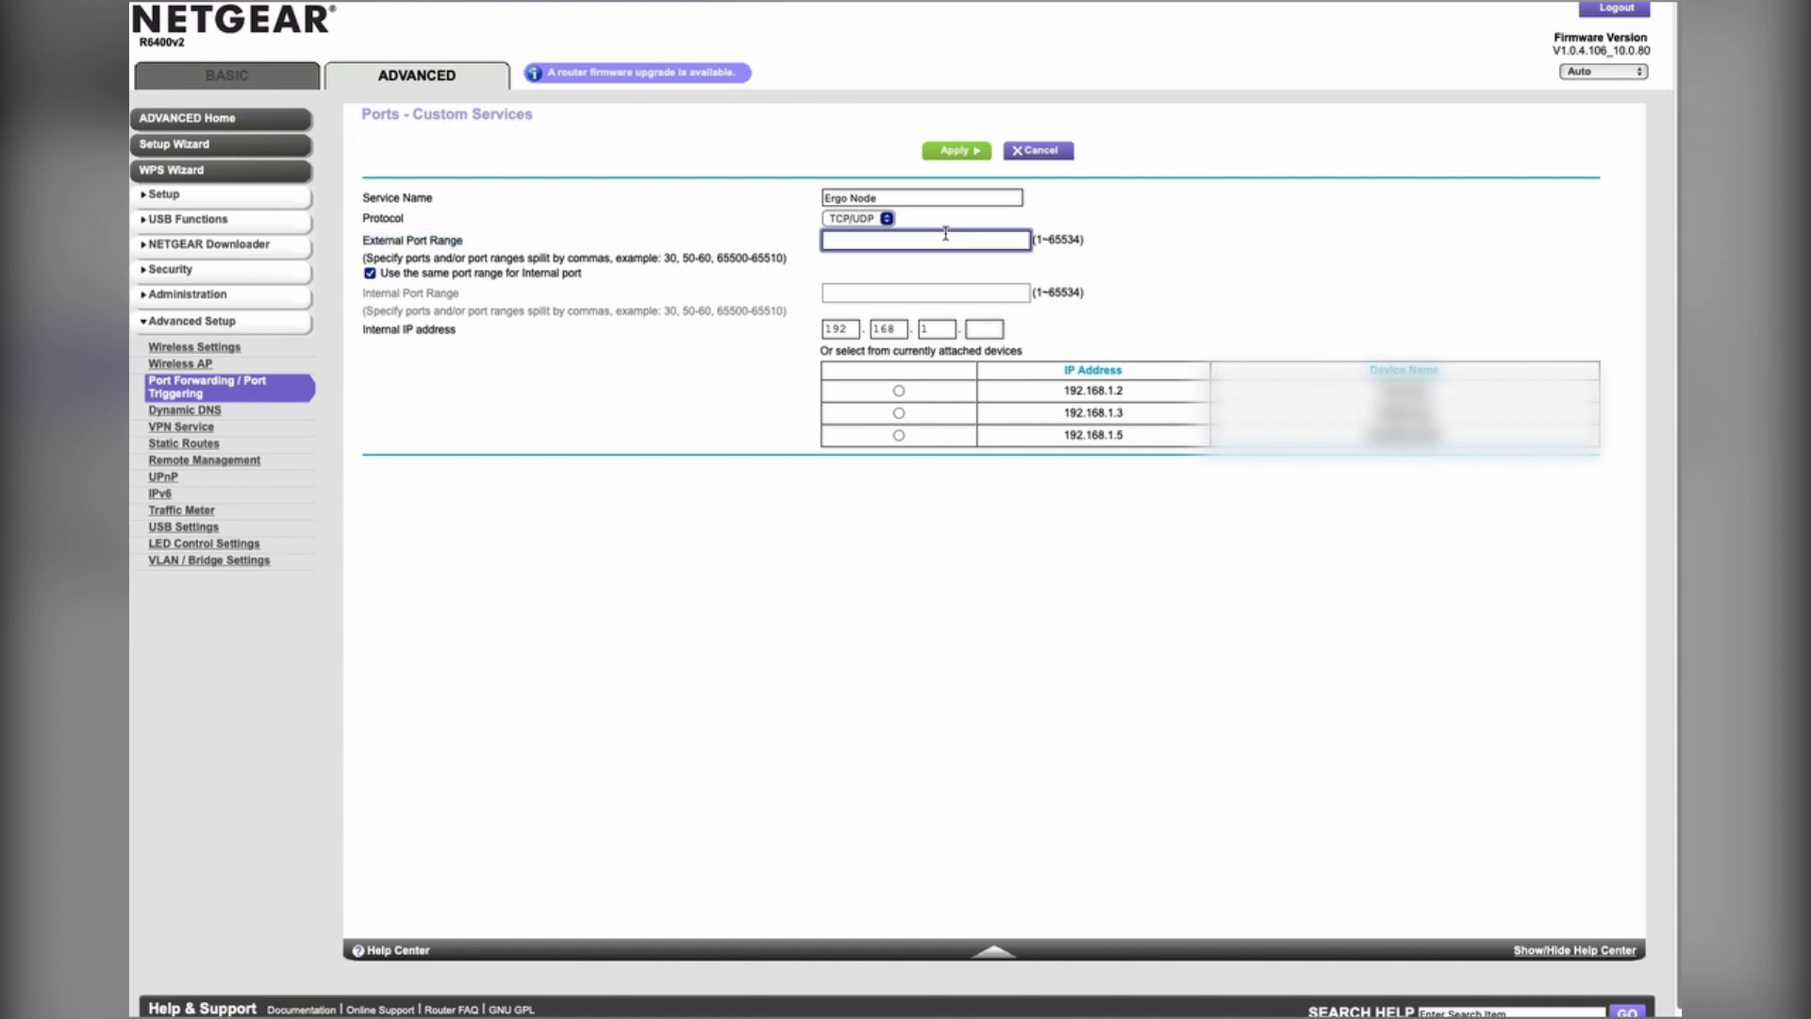
{"action": "left_click", "coordinate": [947, 243]}
{"action": "type", "text": "9030, 9053"}
{"action": "left_click", "coordinate": [826, 242], "text": "shift"}
{"action": "left_click", "coordinate": [958, 237]}
Step: Pick the device at 192.168.1.5, then cancel the custom service form
{"action": "left_click", "coordinate": [897, 436]}
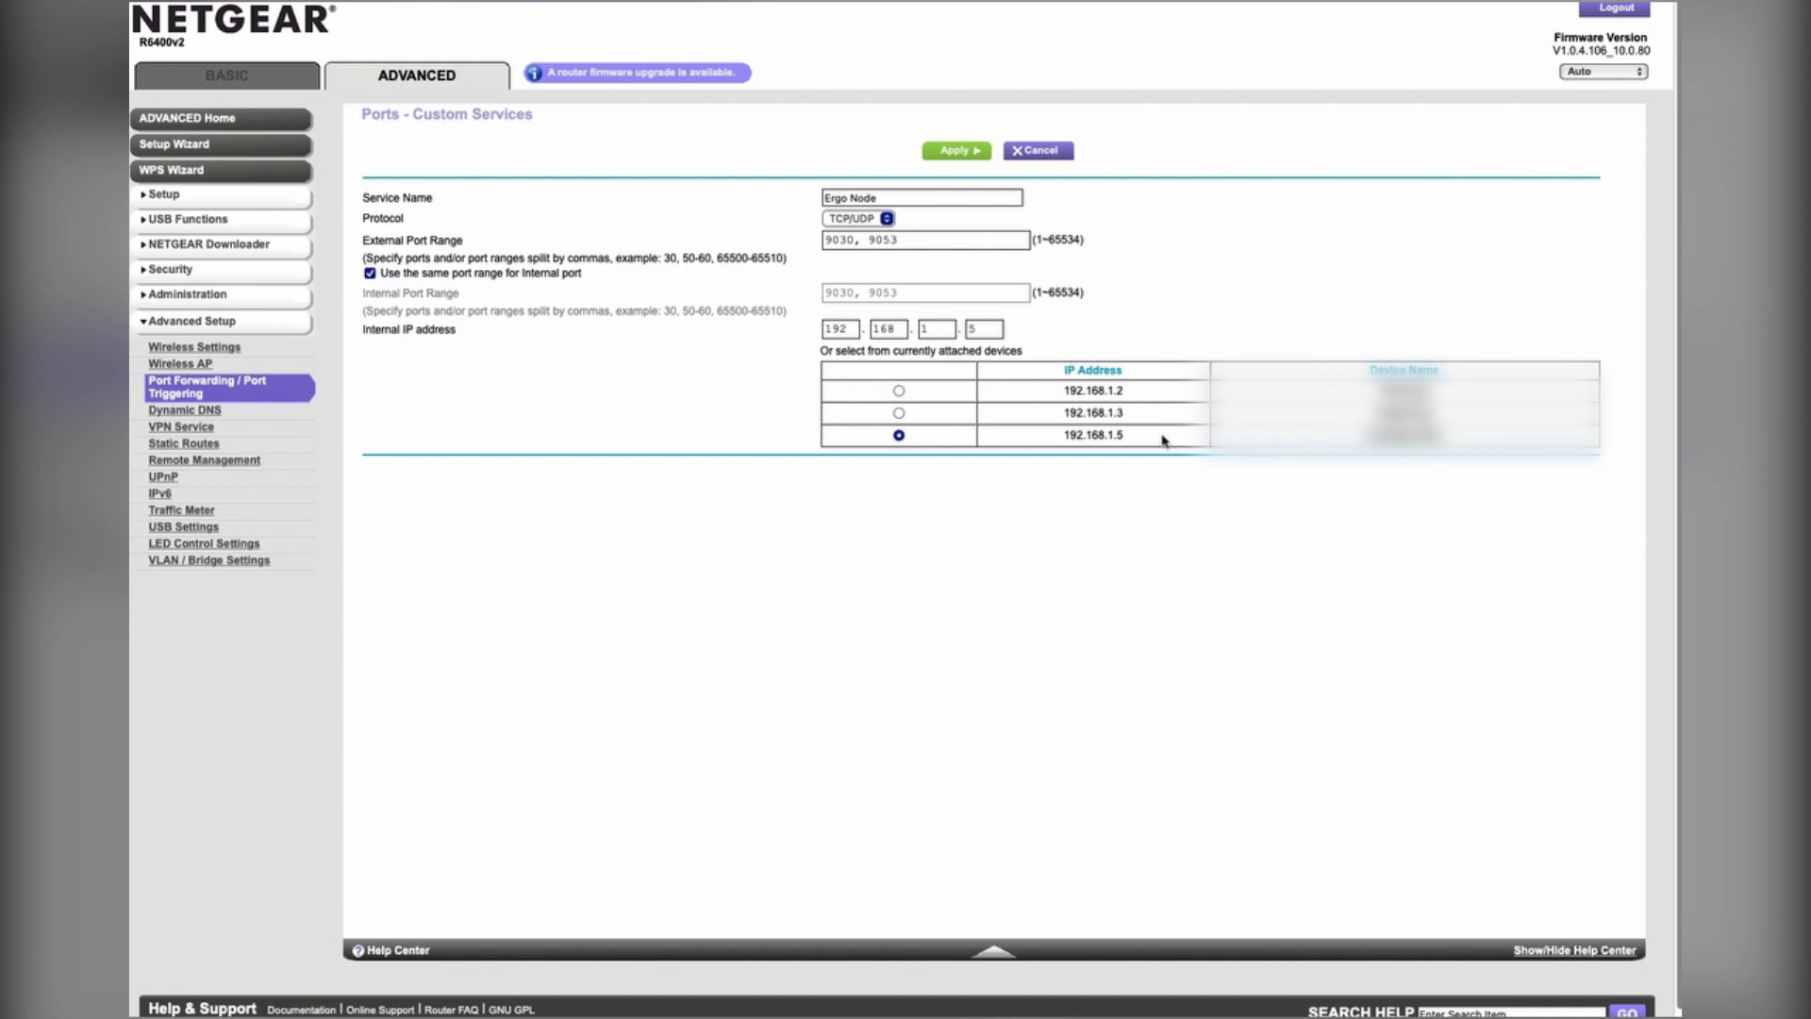
{"action": "left_click_drag", "start_coordinate": [1067, 437], "coordinate": [1123, 435]}
{"action": "left_click", "coordinate": [1040, 153]}
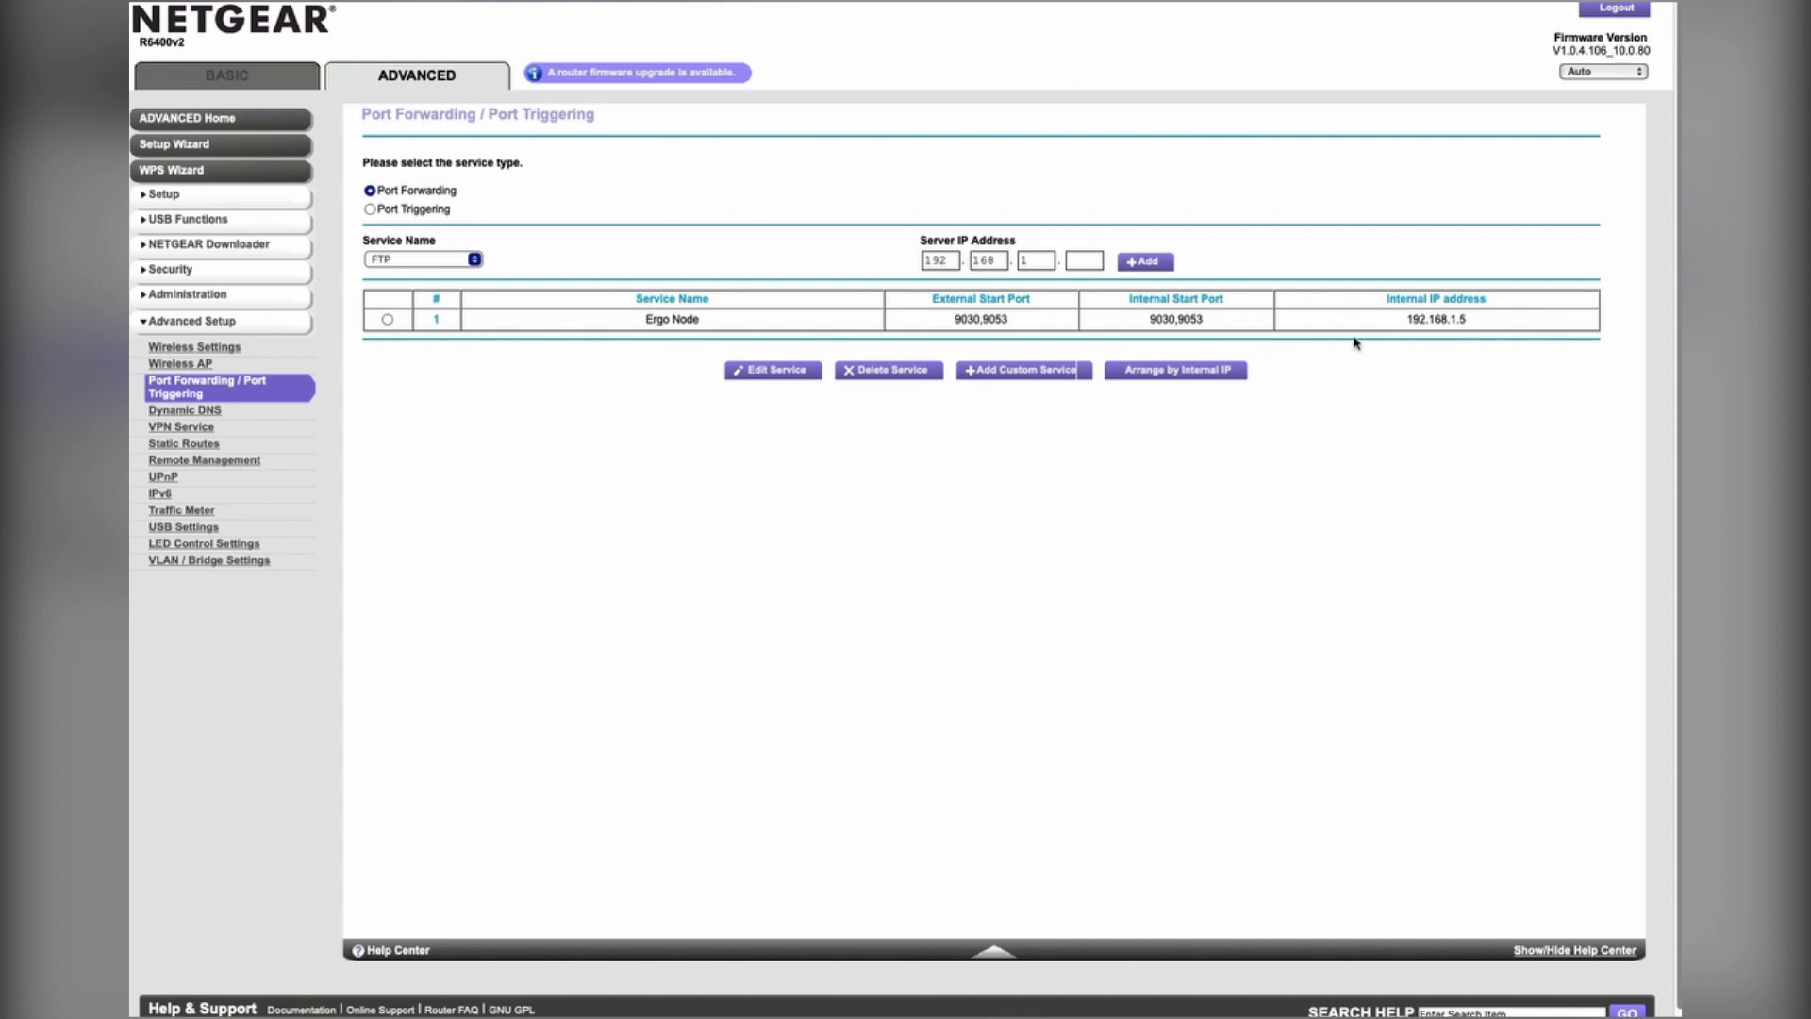
{"action": "left_click_drag", "start_coordinate": [1407, 320], "coordinate": [1470, 319]}
{"action": "left_click", "coordinate": [1402, 323]}
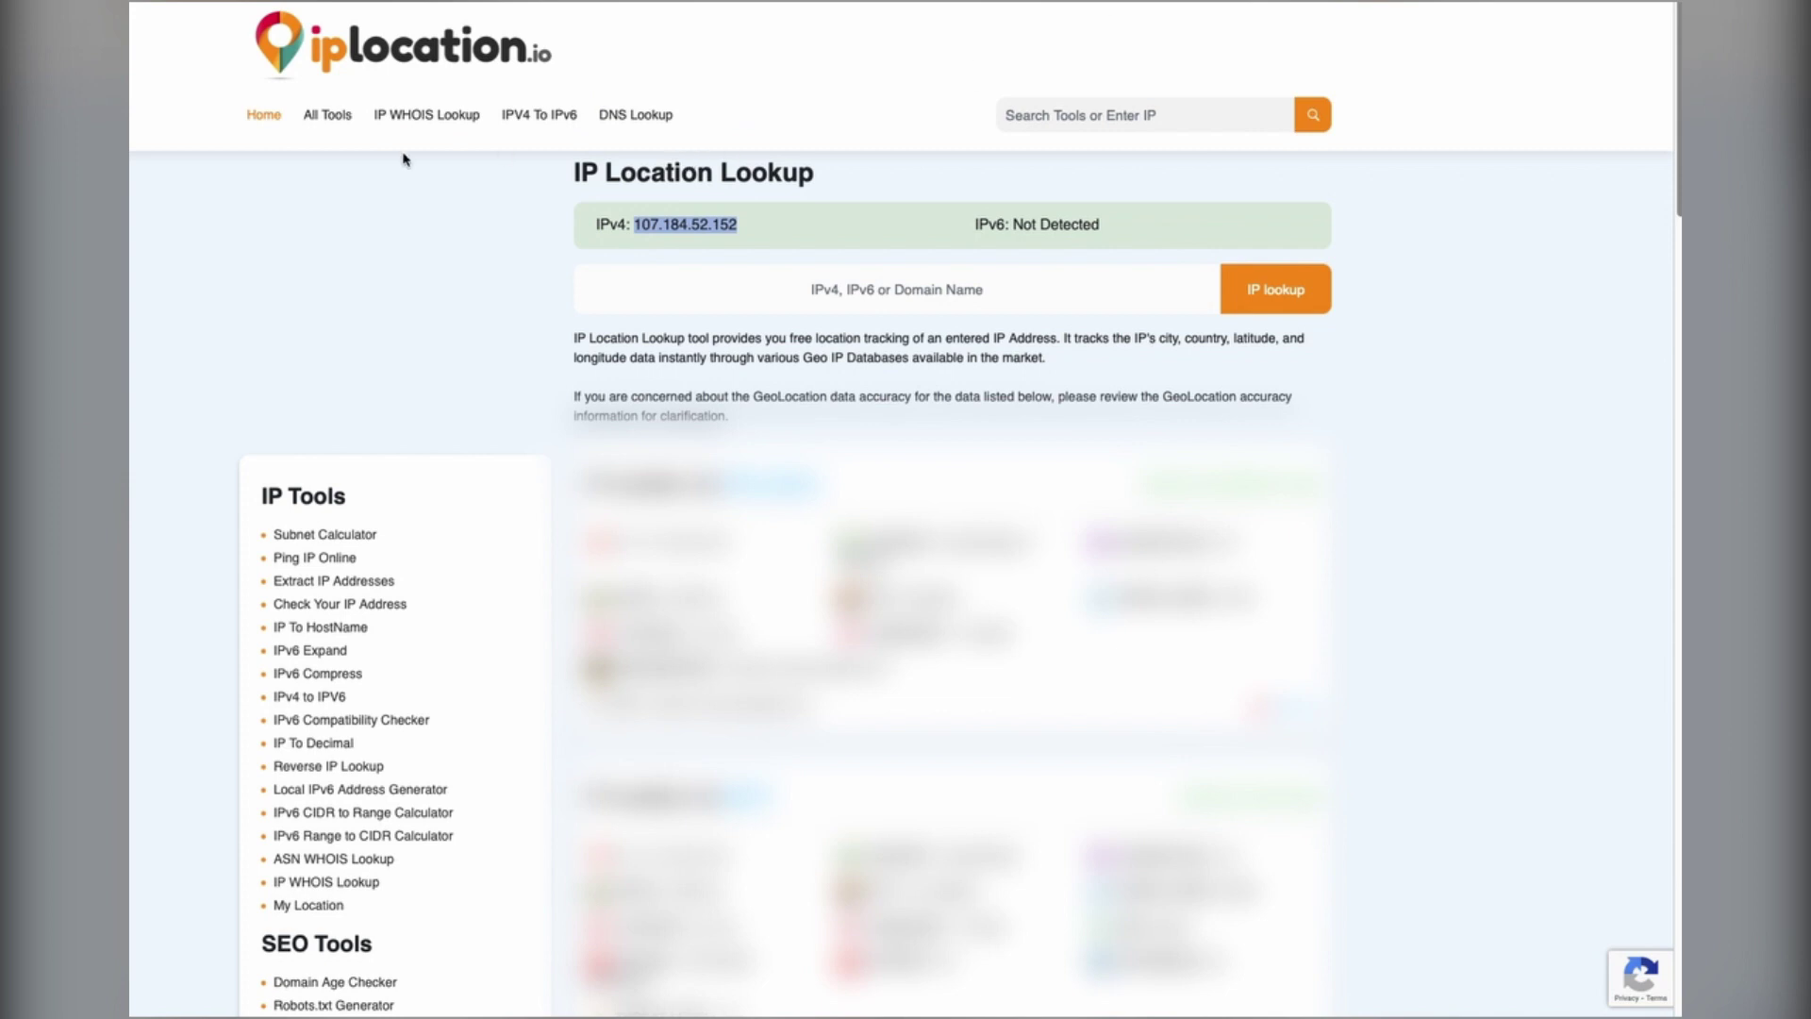
Step: Copy the IPv4 address from iplocation.io's green box with its copy icon
{"action": "left_click", "coordinate": [508, 247]}
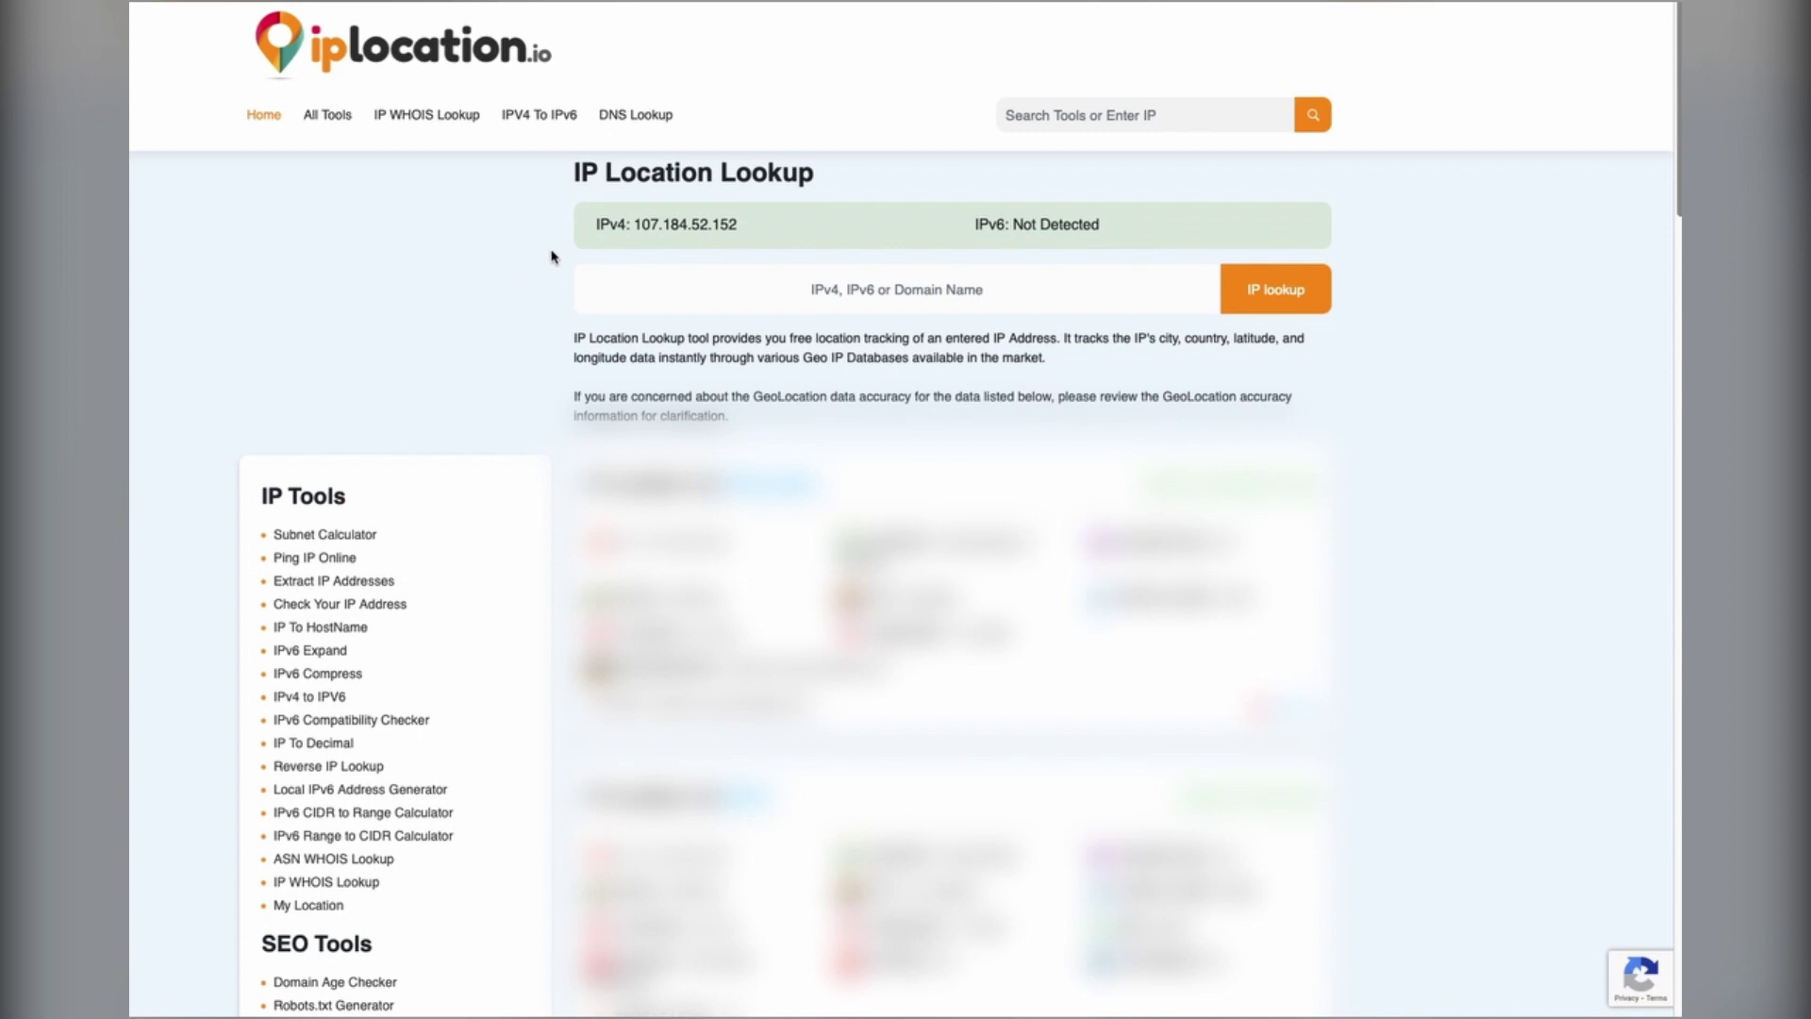
{"action": "mouse_move", "coordinate": [883, 229]}
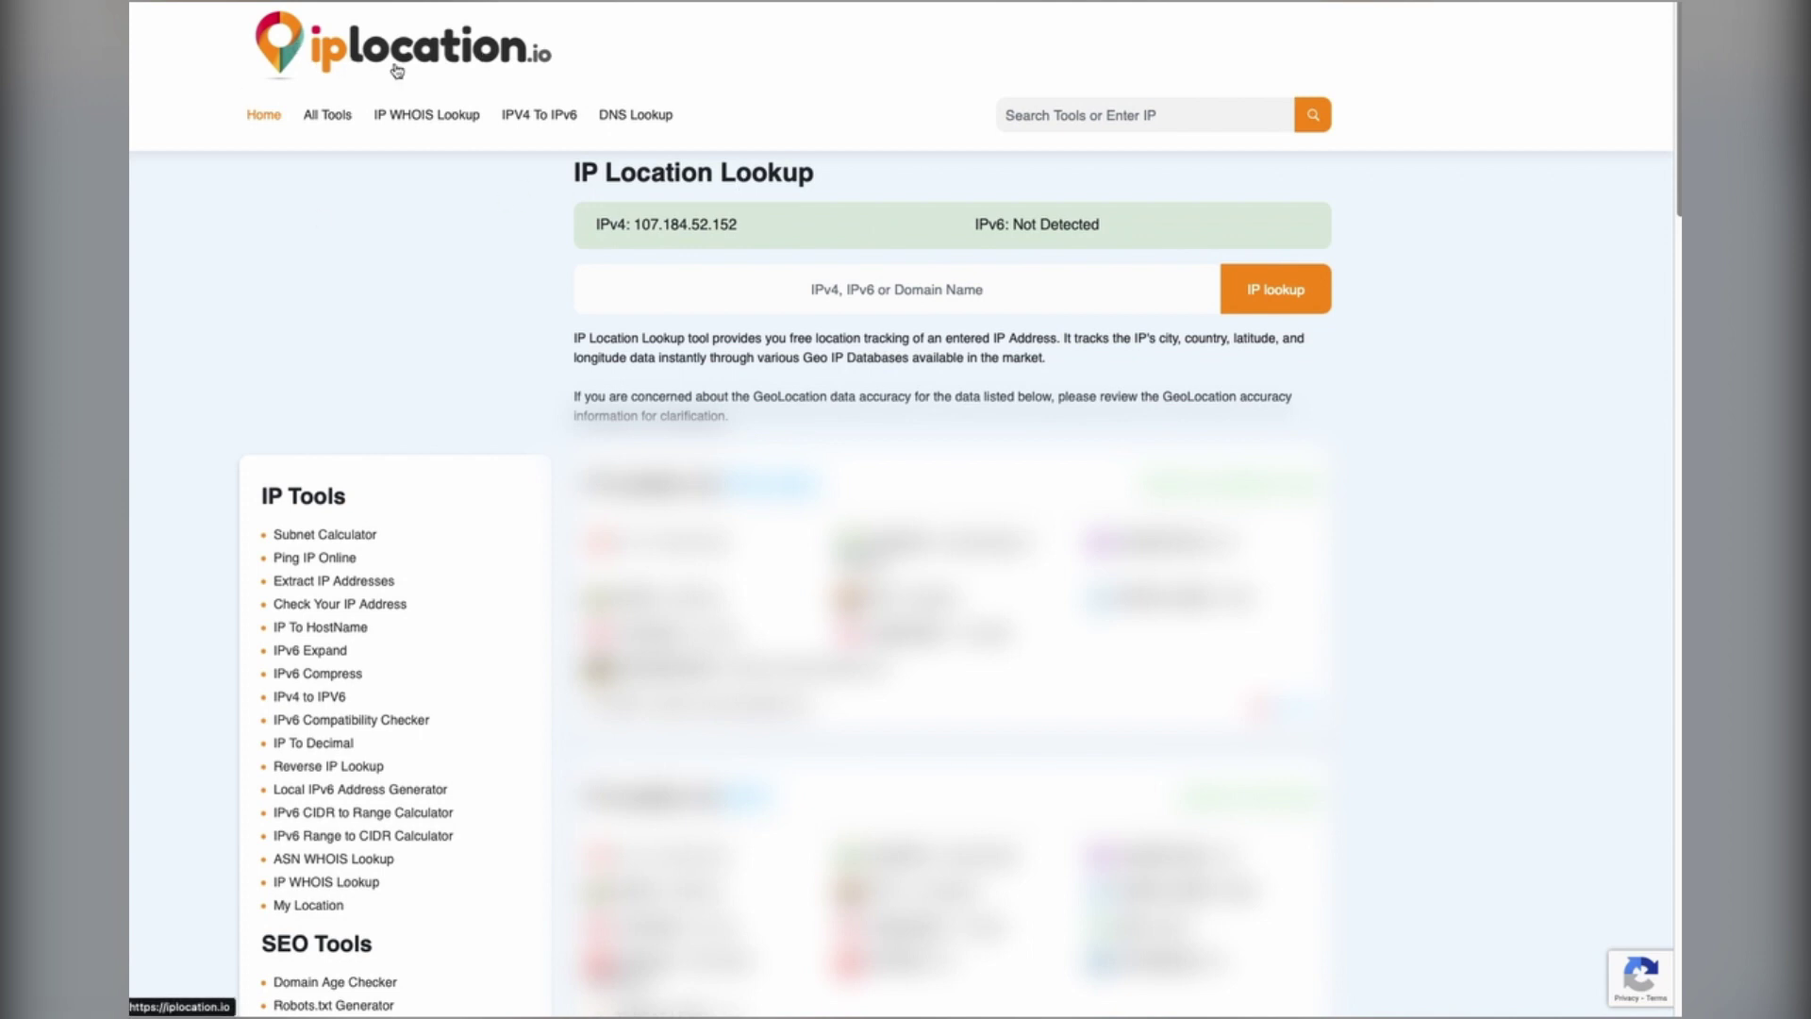
{"action": "mouse_move", "coordinate": [775, 240]}
{"action": "left_click_drag", "start_coordinate": [637, 226], "coordinate": [740, 226]}
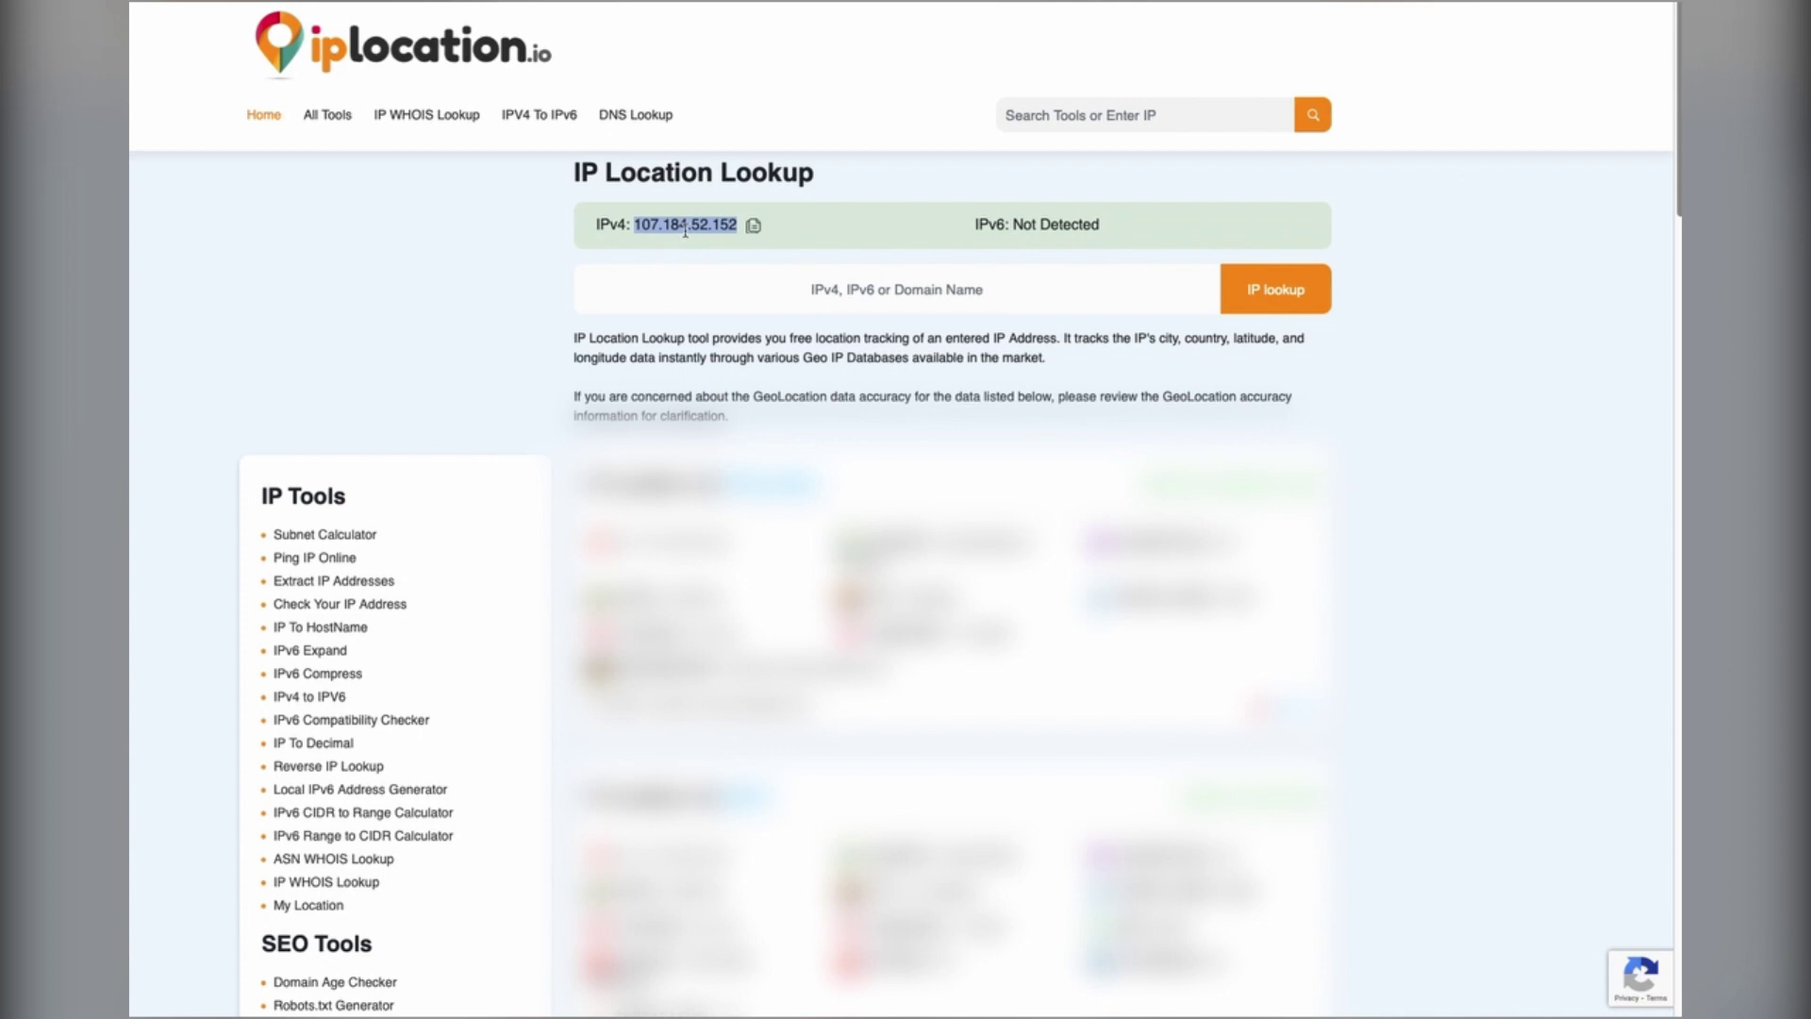
{"action": "left_click", "coordinate": [634, 243]}
{"action": "left_click", "coordinate": [753, 227]}
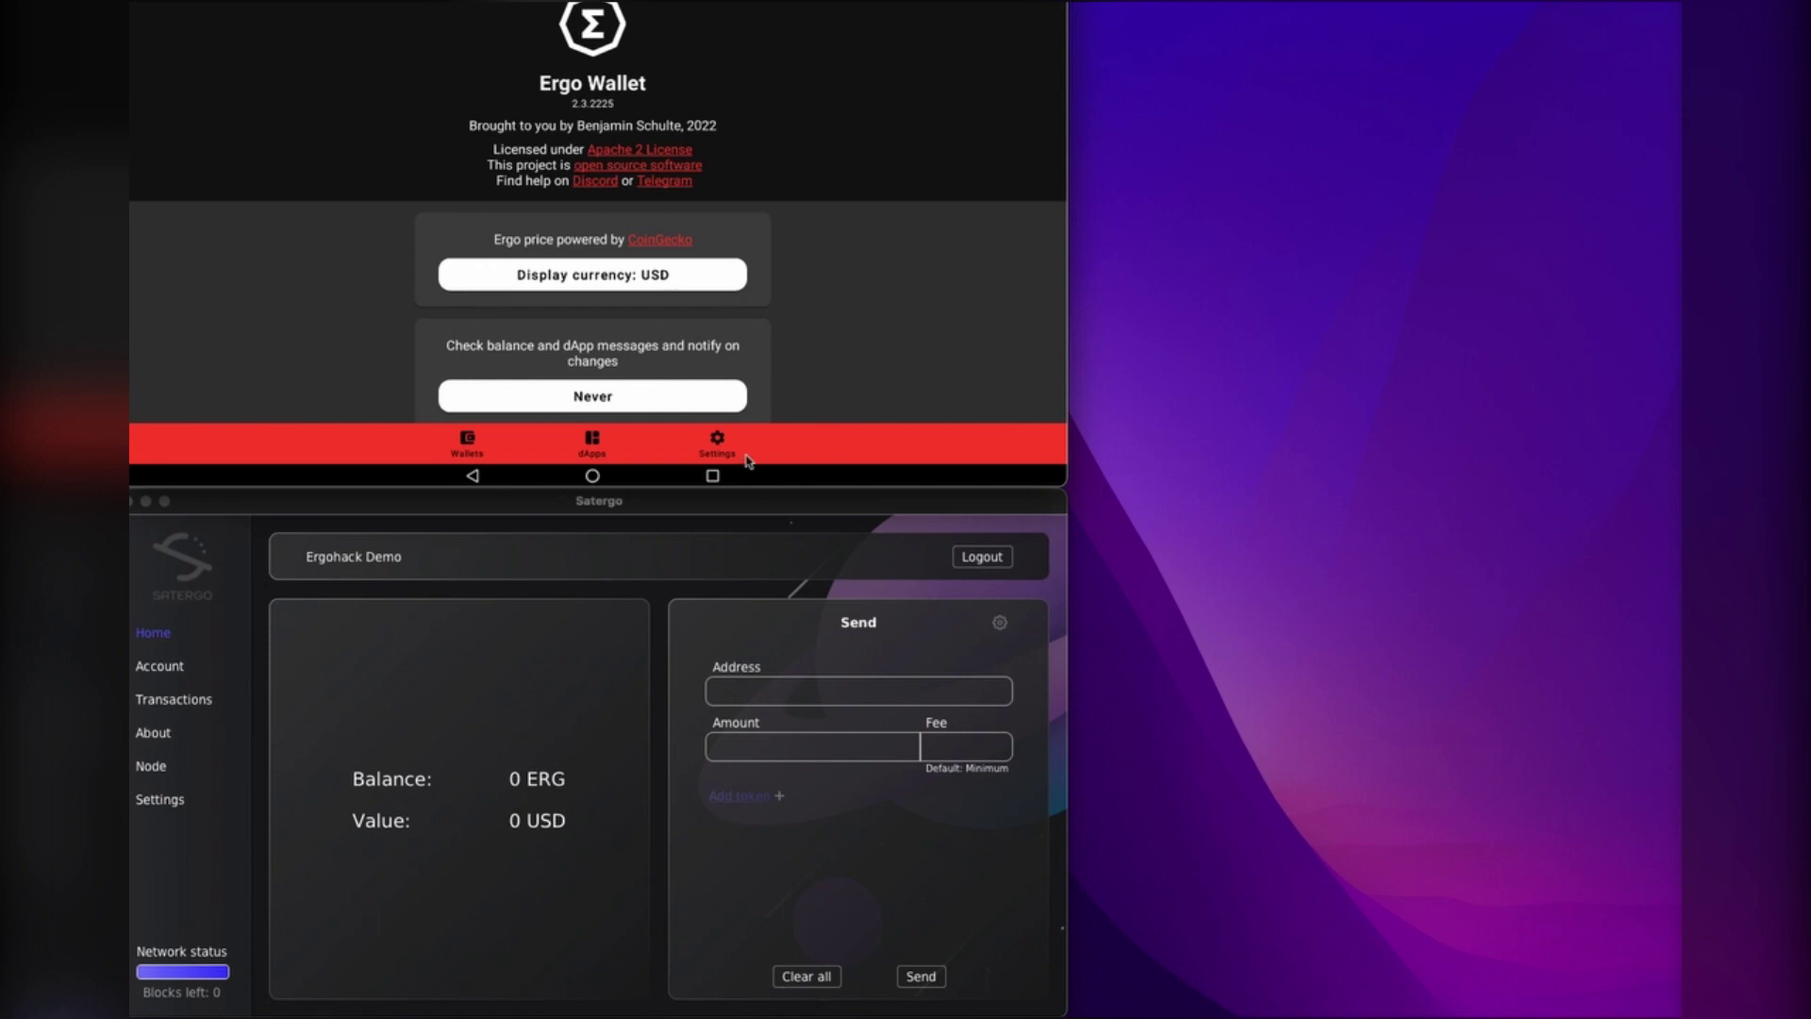
Step: Edit the Node URL in Node and API connections to the public IP ending :9053/ and apply
{"action": "scroll", "coordinate": [811, 332], "scroll_direction": "down", "scroll_amount": 10}
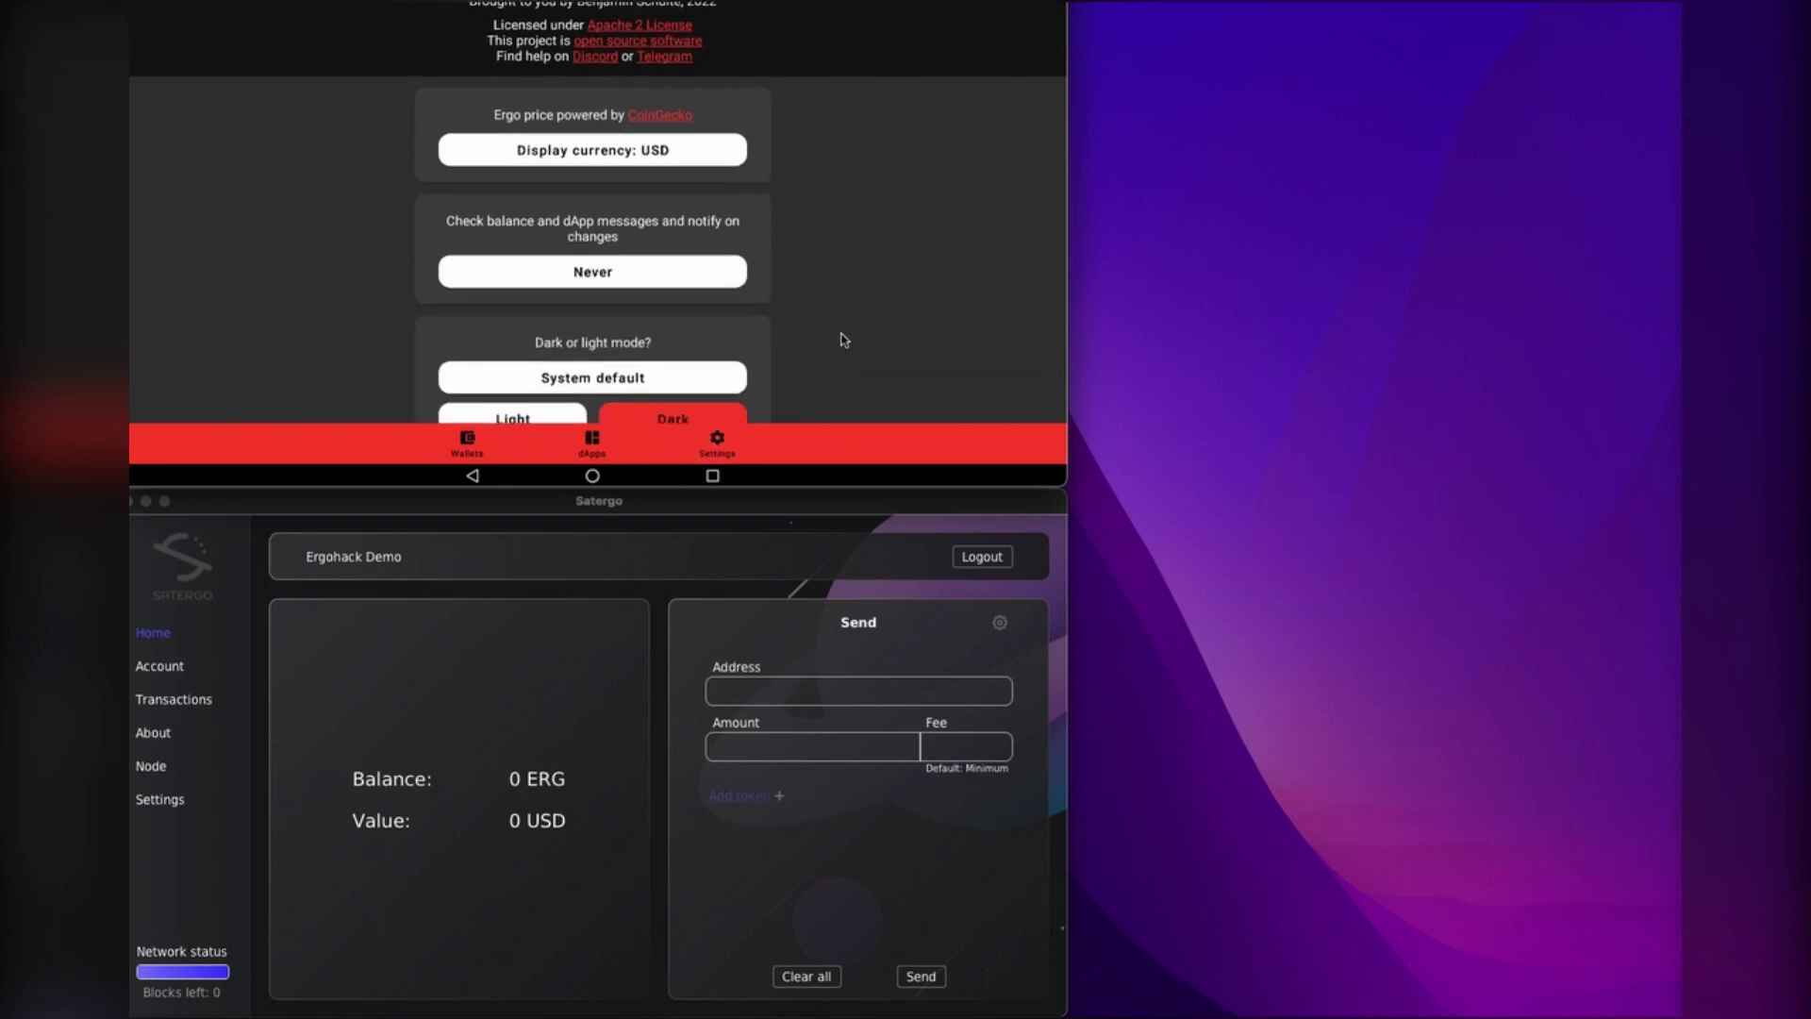
{"action": "left_click", "coordinate": [604, 380]}
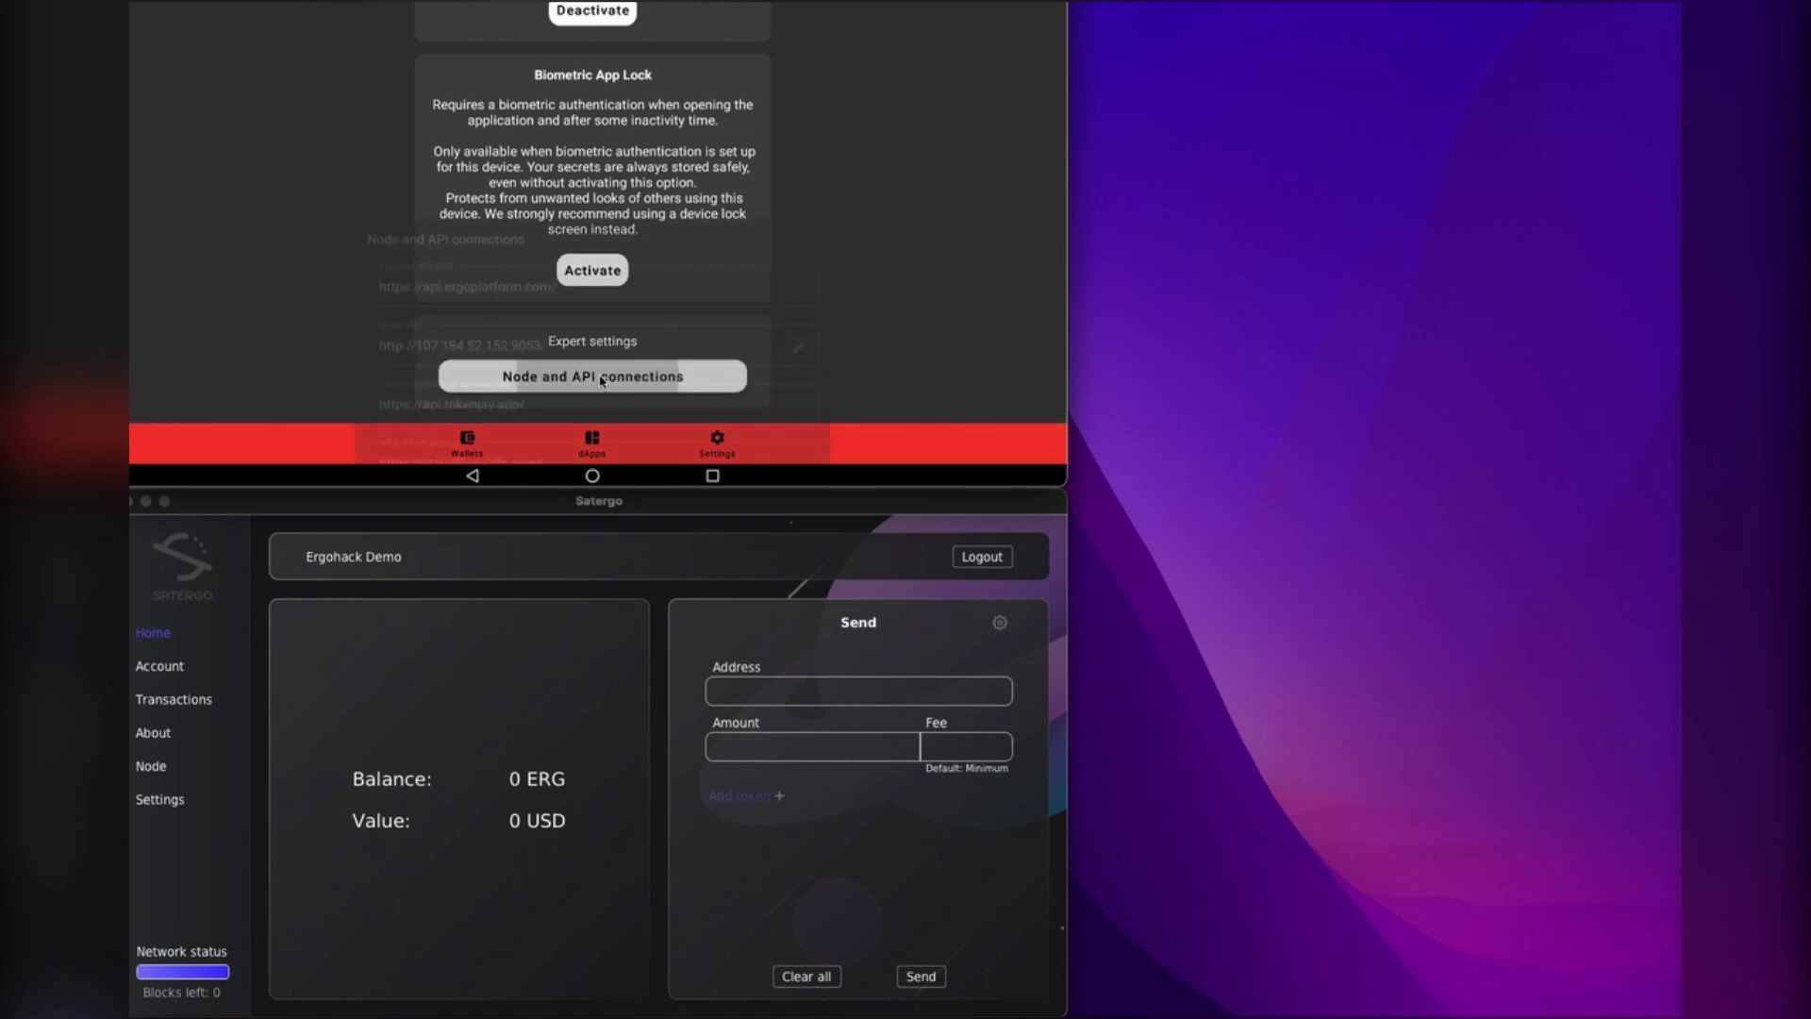
{"action": "left_click", "coordinate": [503, 272]}
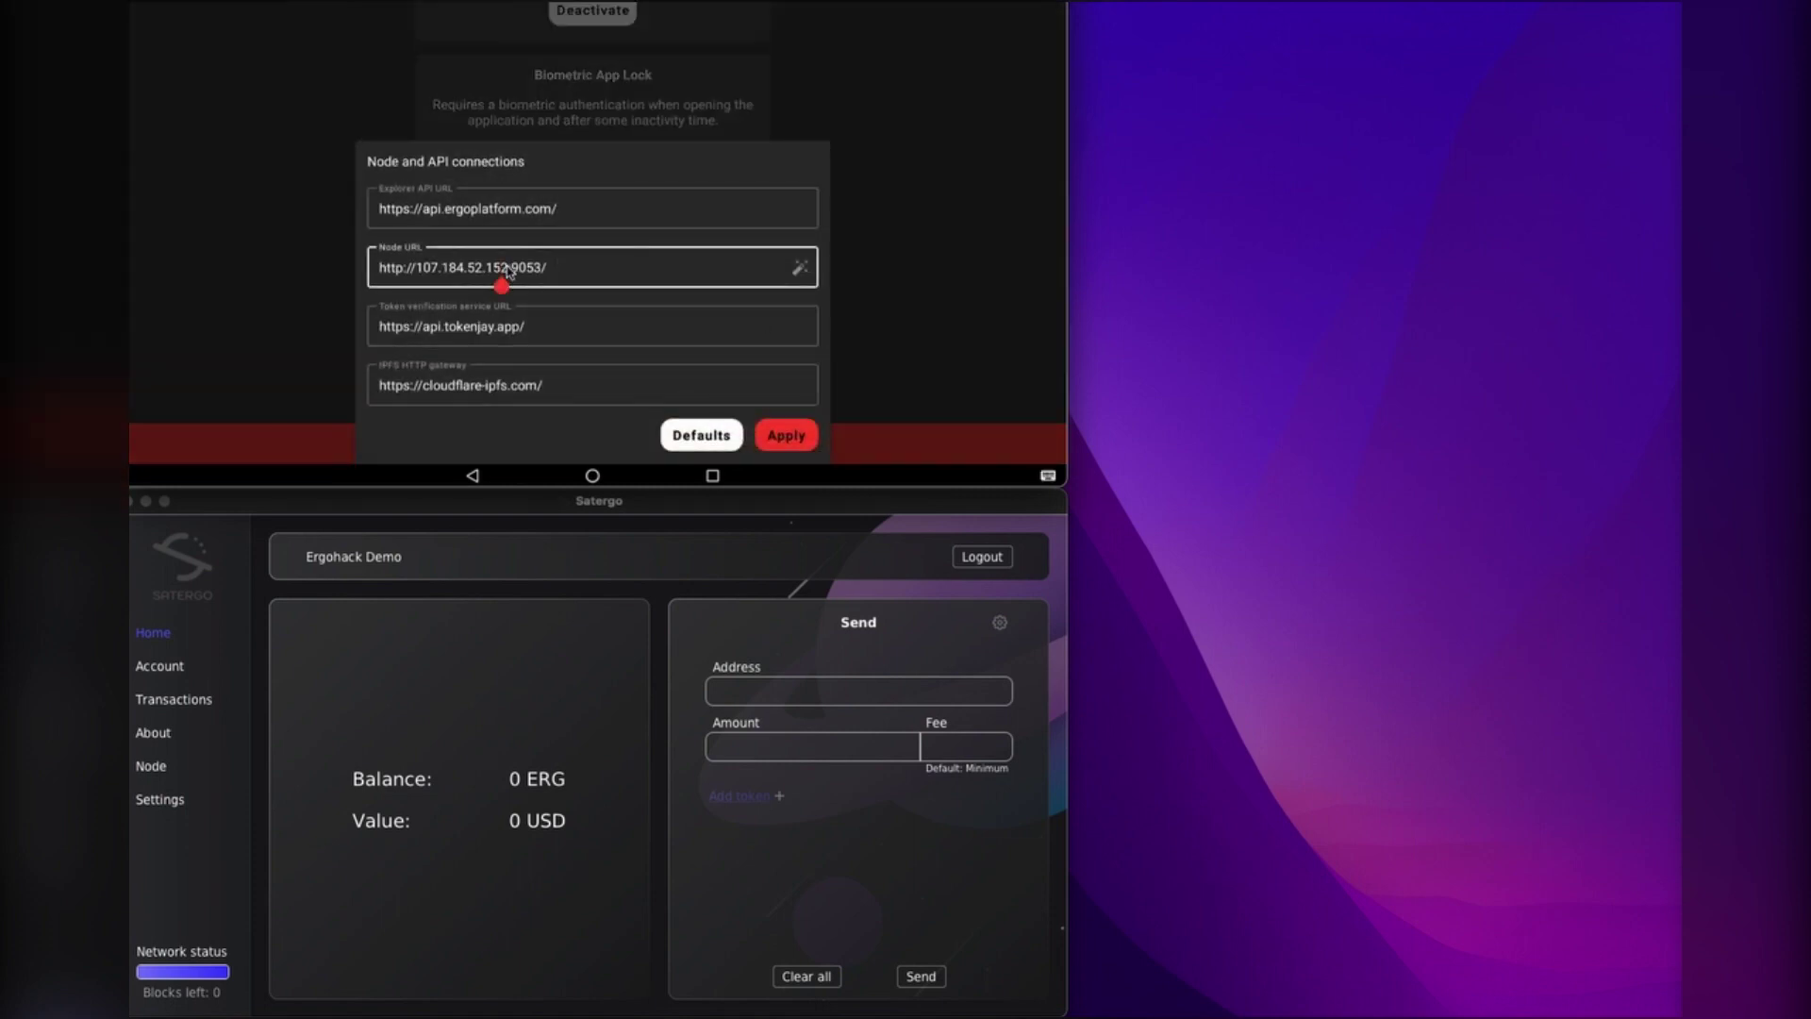
{"action": "double_click", "coordinate": [509, 272]}
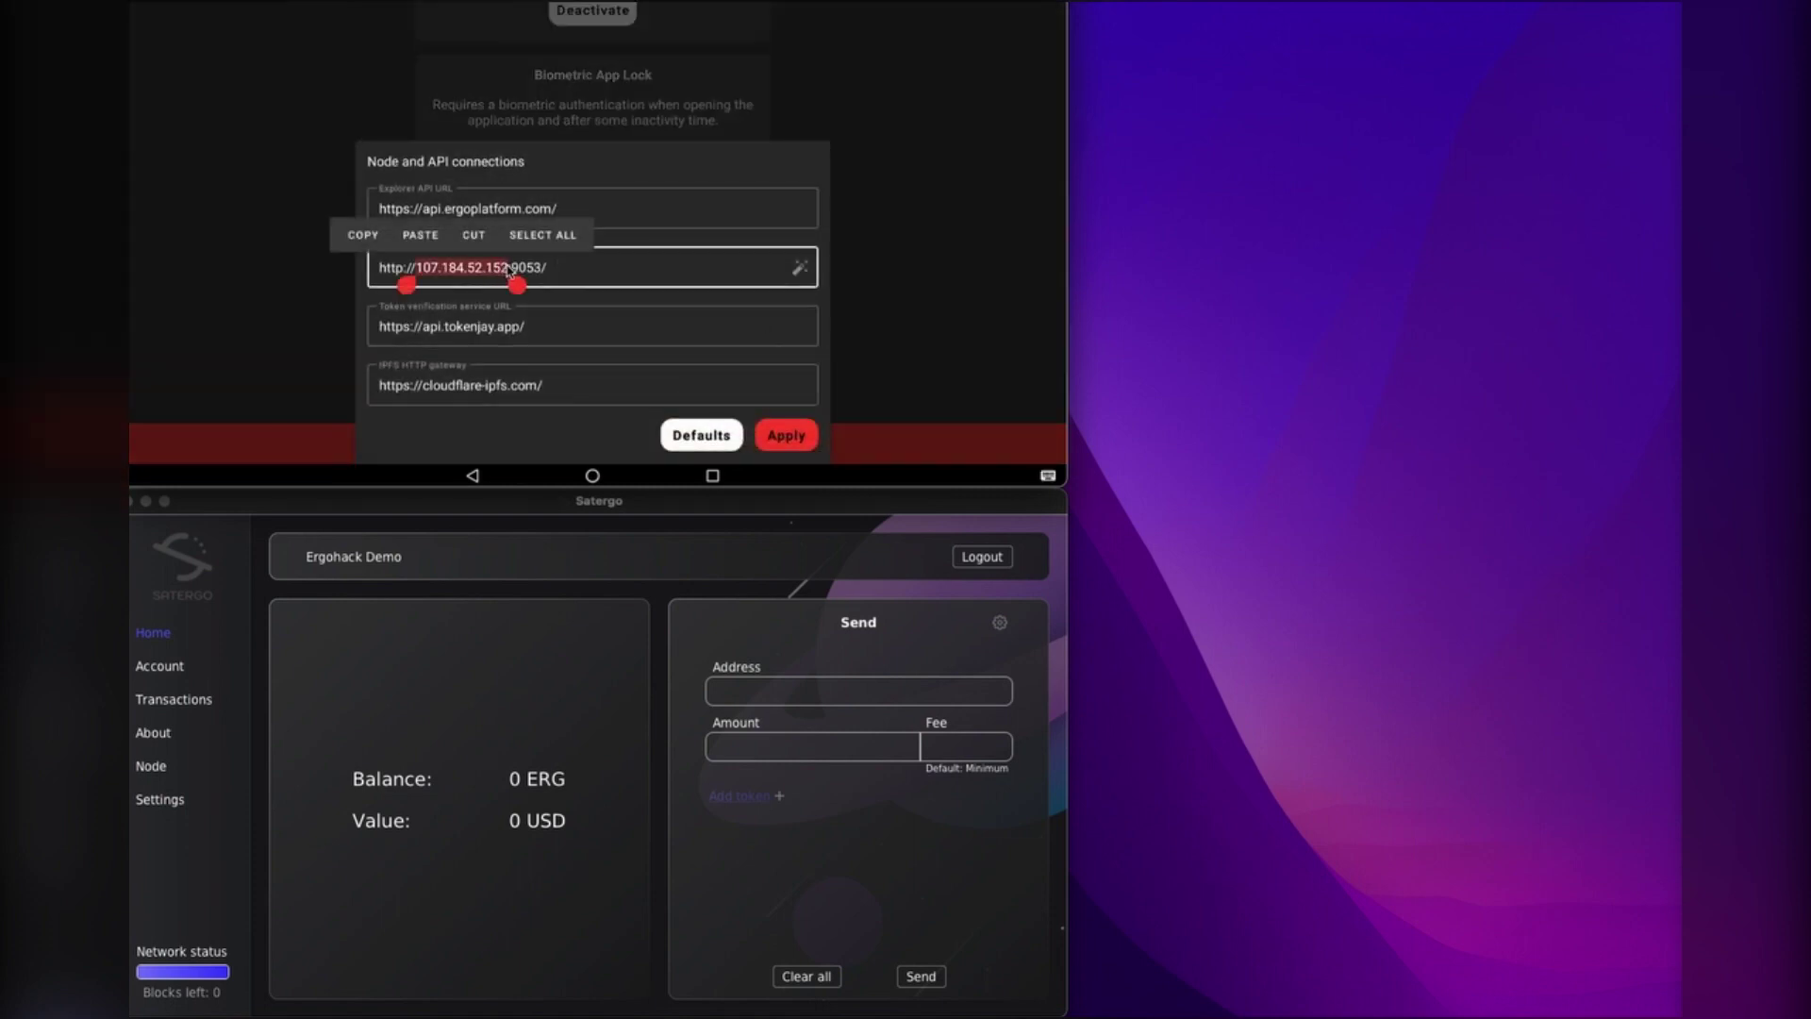
{"action": "left_click", "coordinate": [421, 235]}
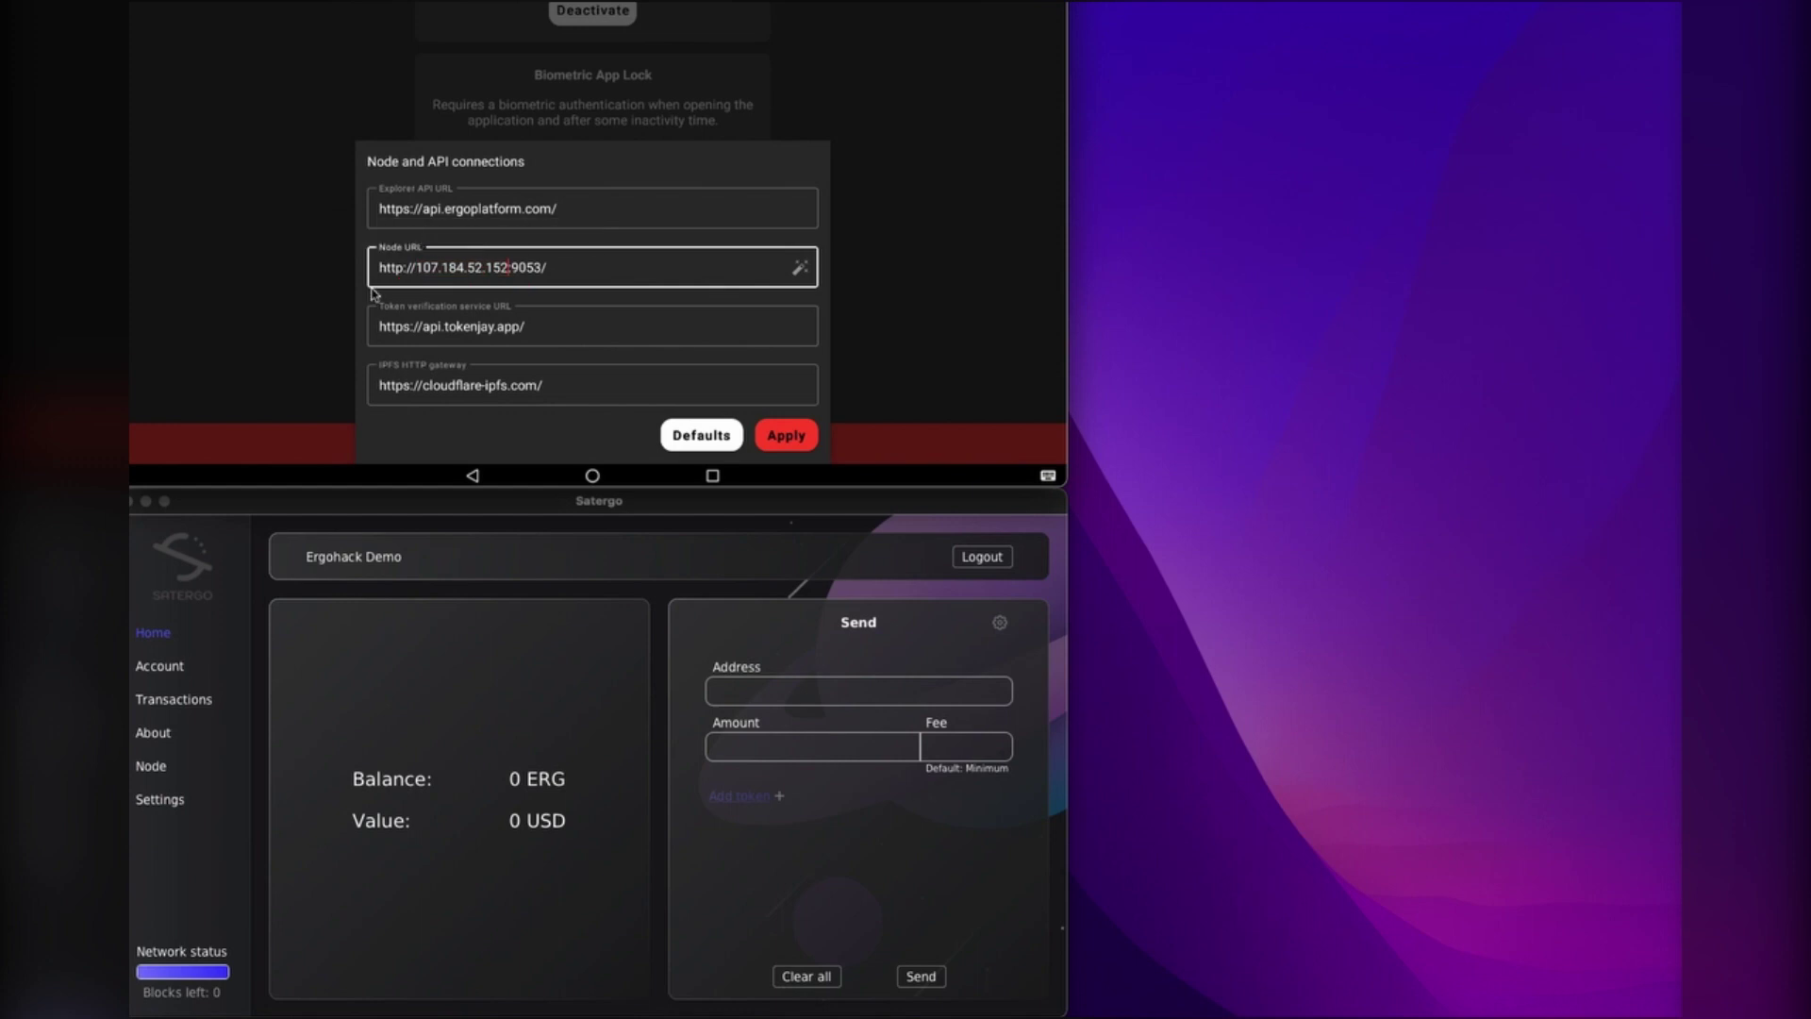
{"action": "double_click", "coordinate": [441, 272]}
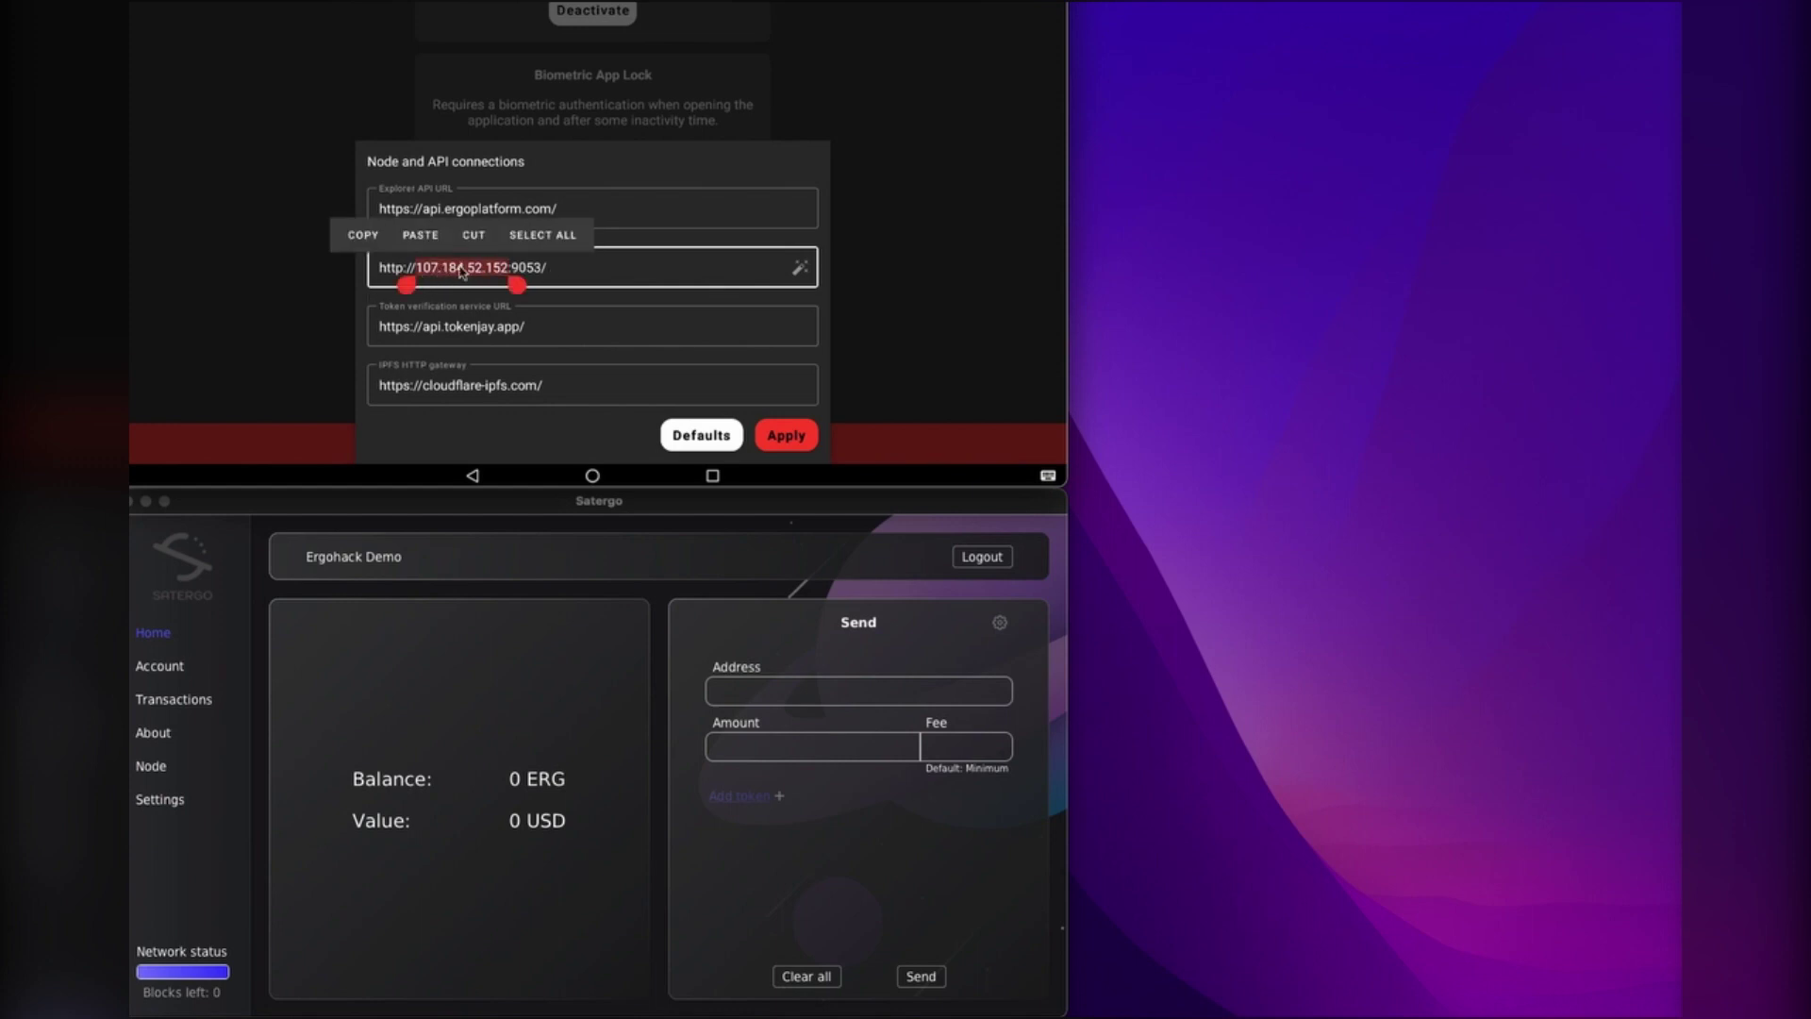
{"action": "left_click", "coordinate": [555, 272]}
{"action": "left_click", "coordinate": [510, 270]}
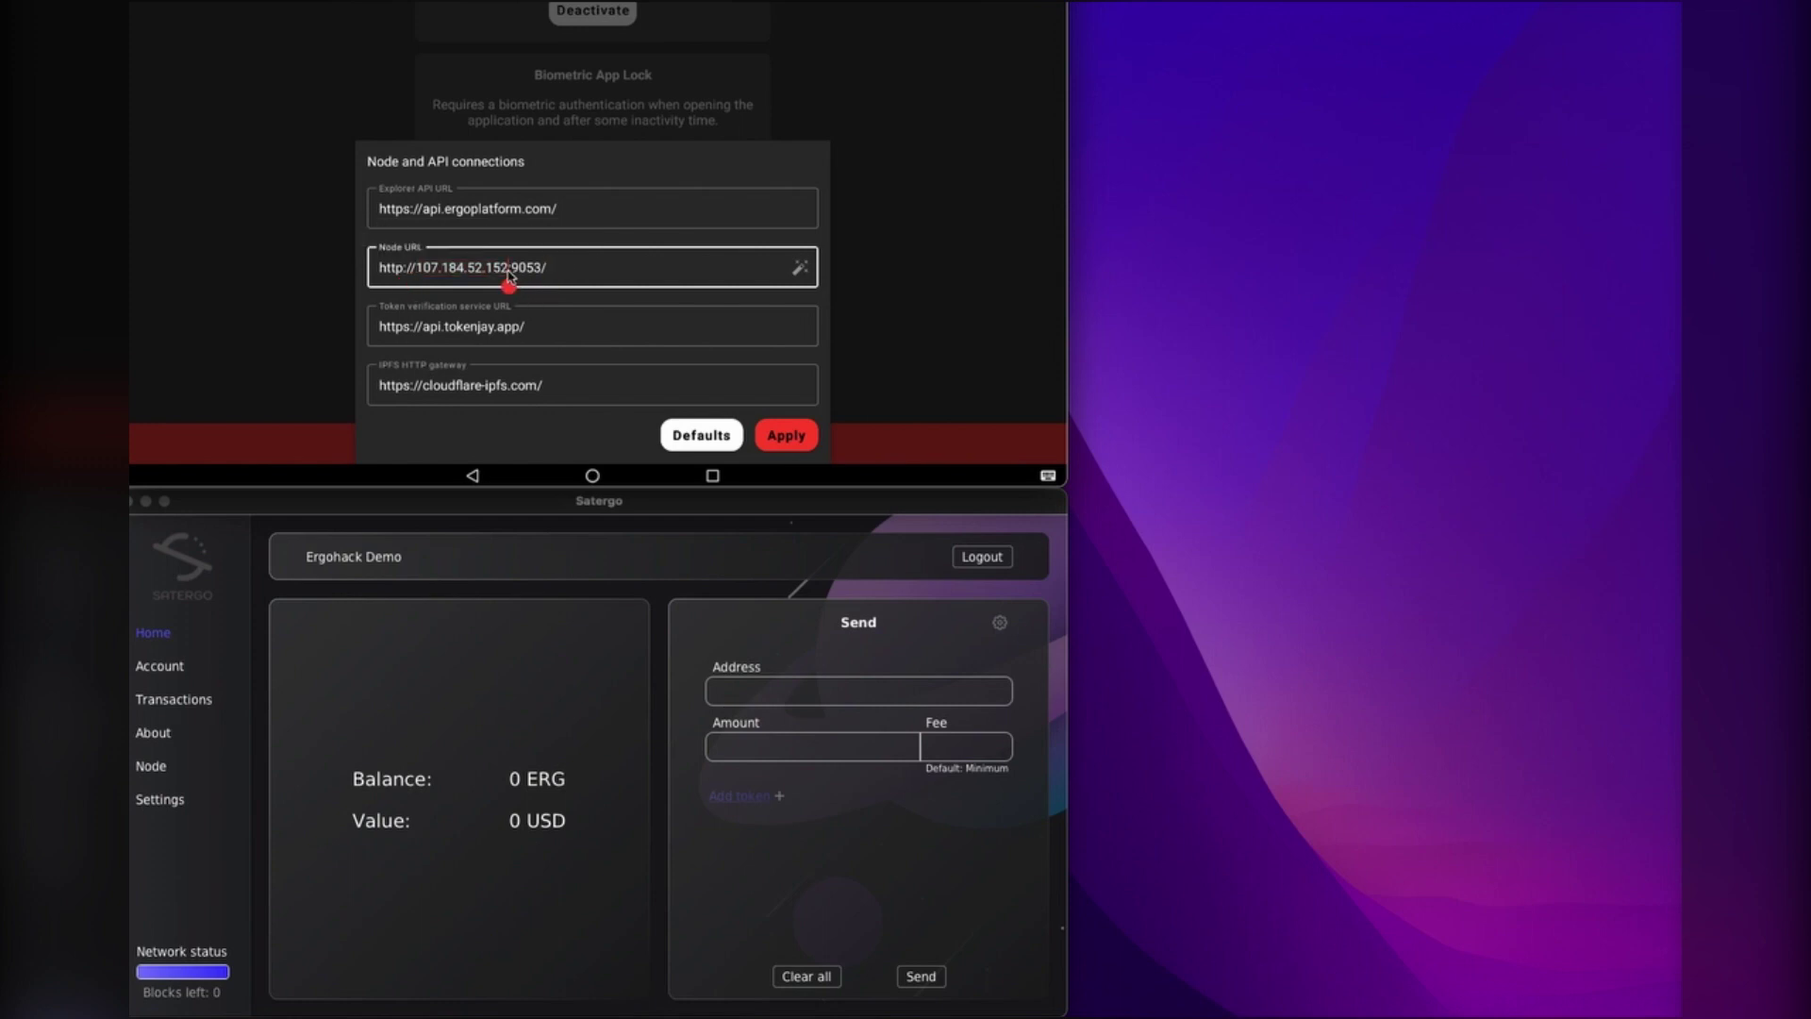
{"action": "double_click", "coordinate": [517, 272]}
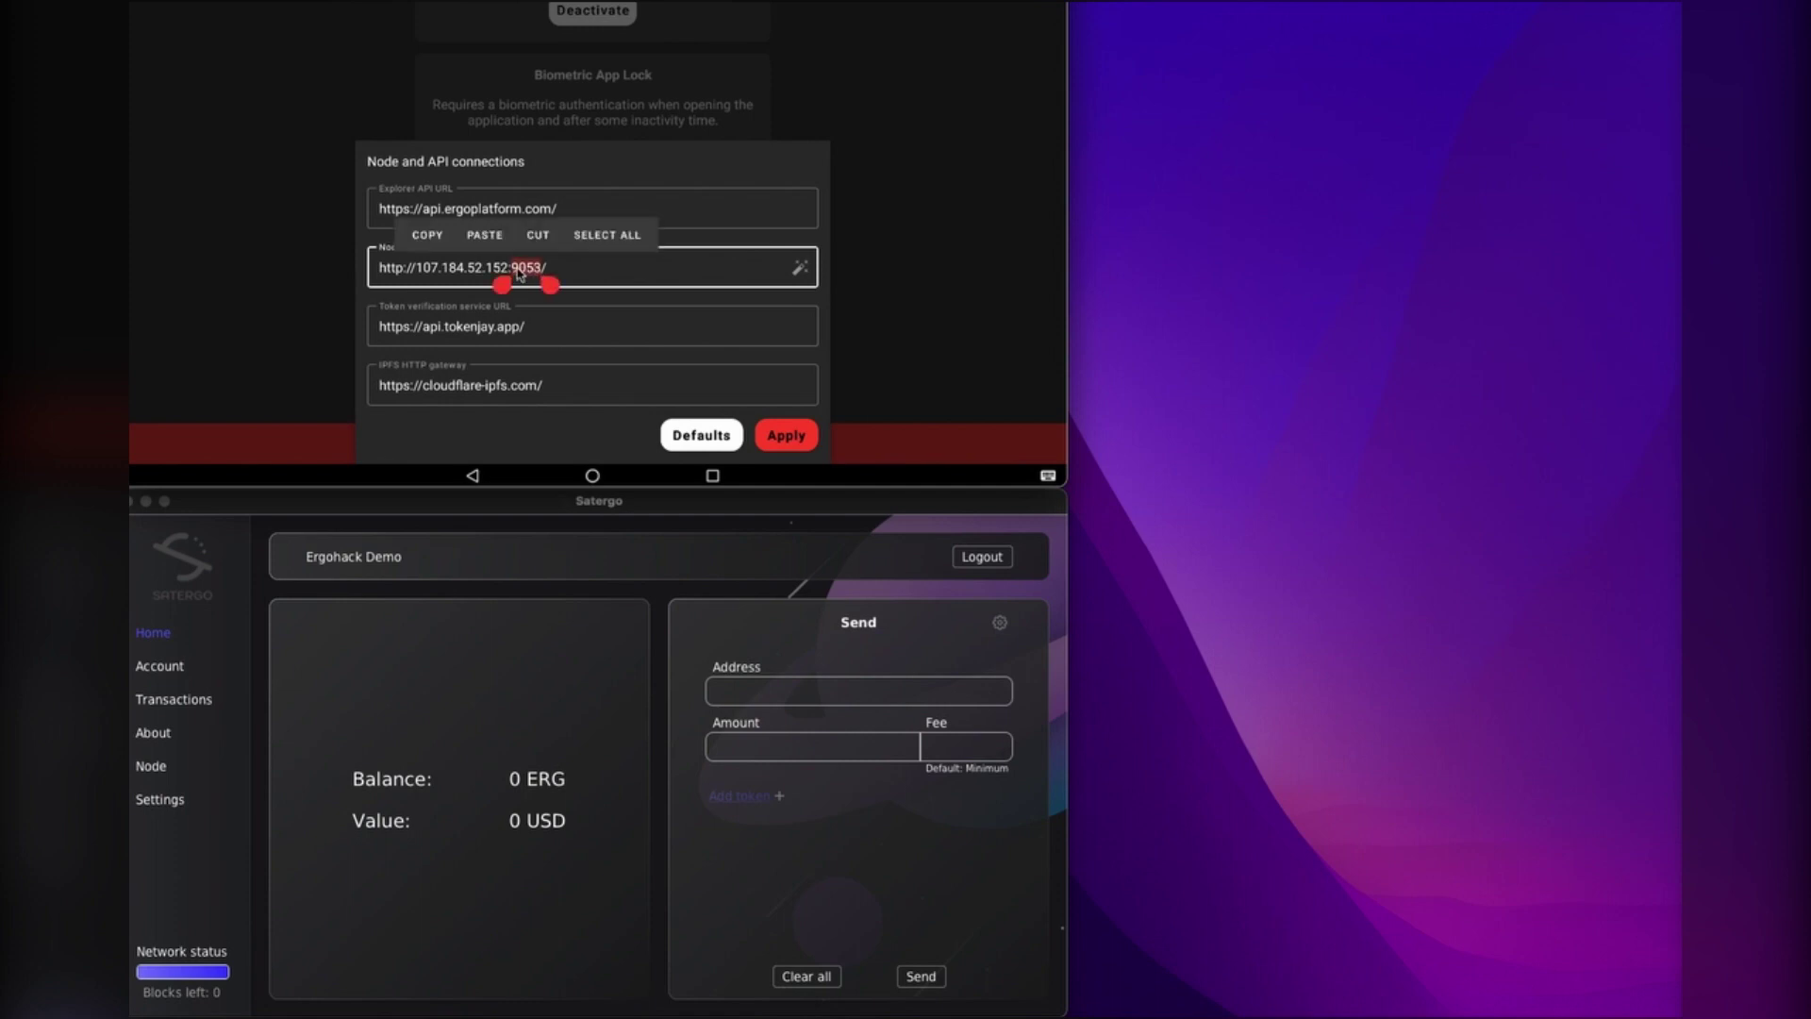
{"action": "left_click", "coordinate": [574, 273]}
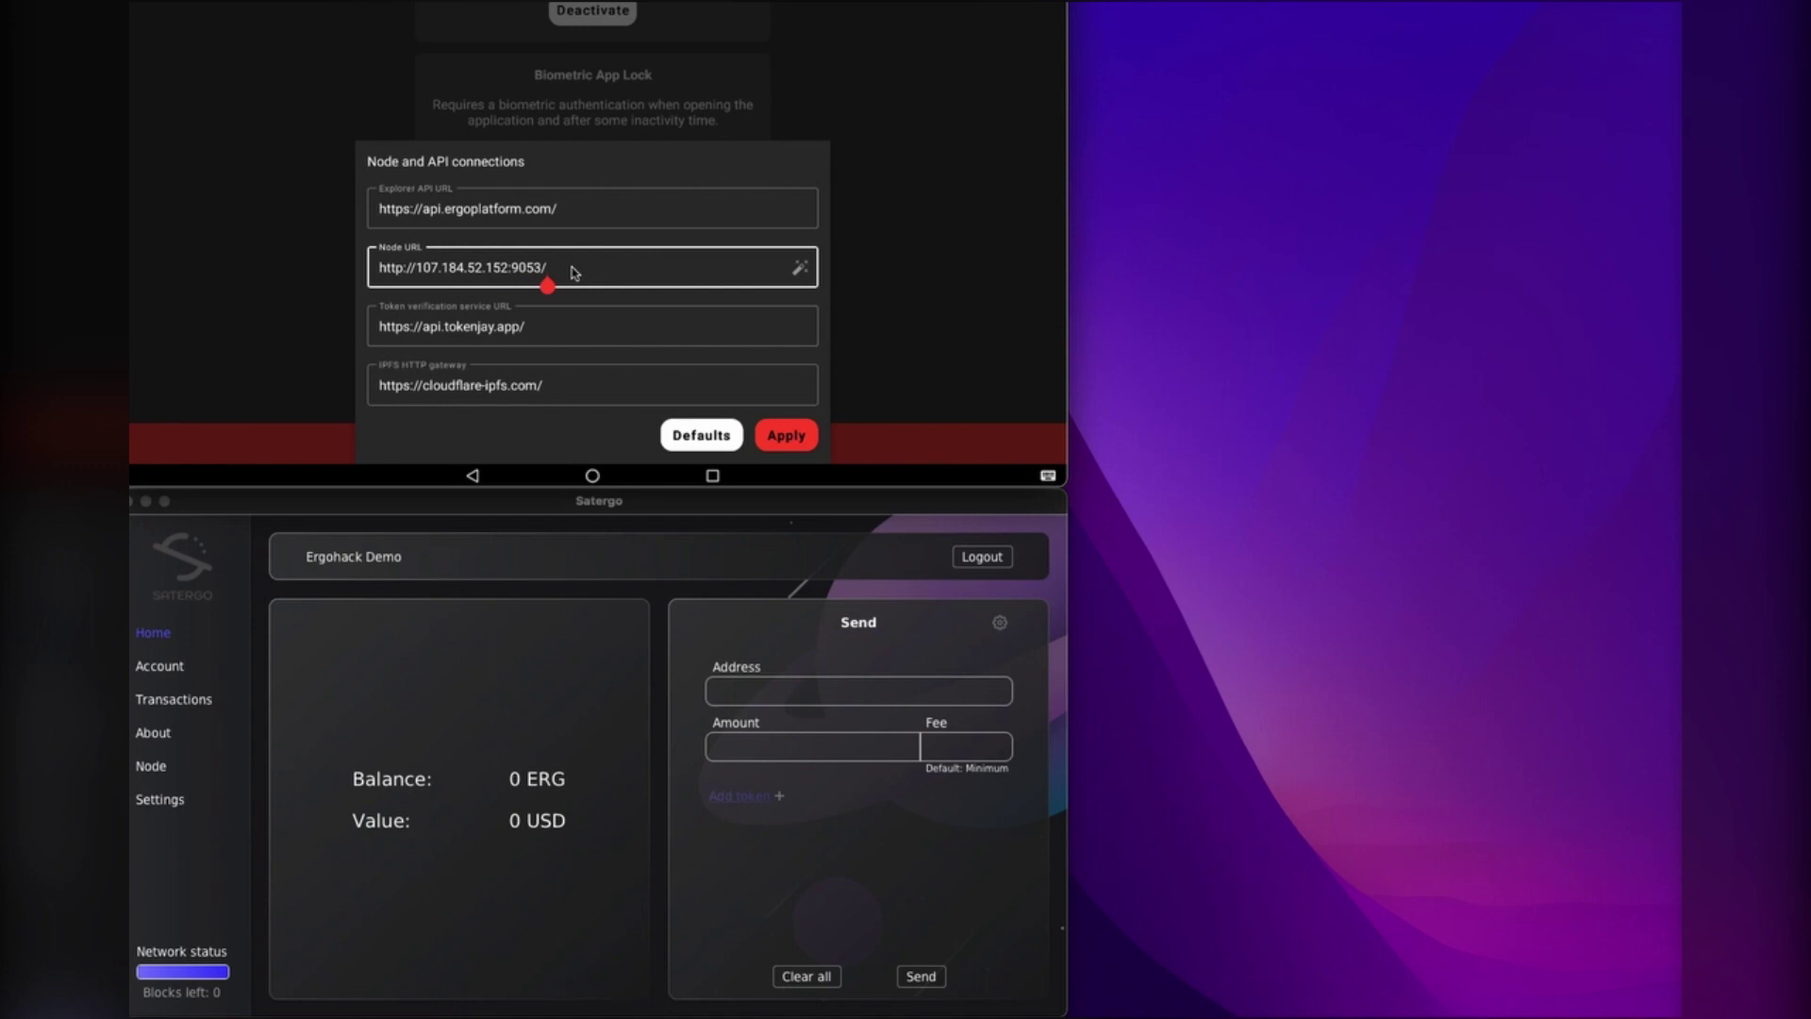
{"action": "left_click", "coordinate": [798, 438]}
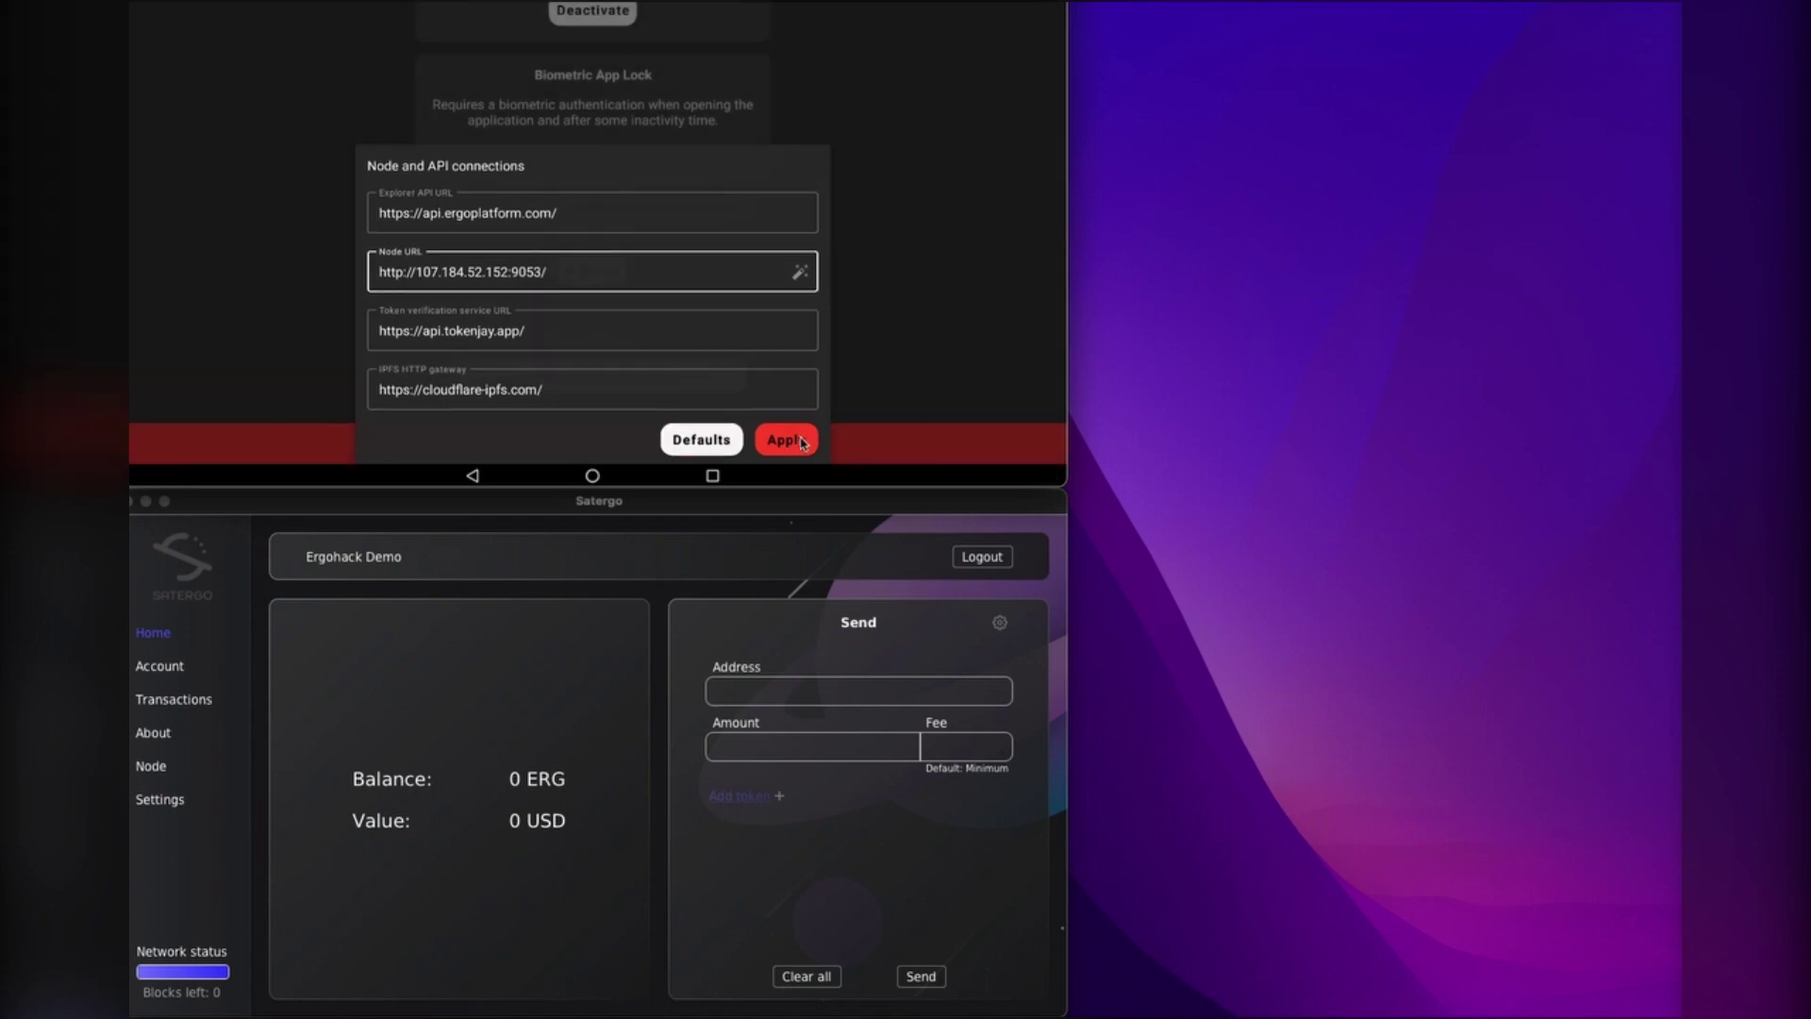
Step: Start a new payment from Wallets and paste the receiver address
{"action": "scroll", "coordinate": [870, 367], "scroll_direction": "up", "scroll_amount": 10}
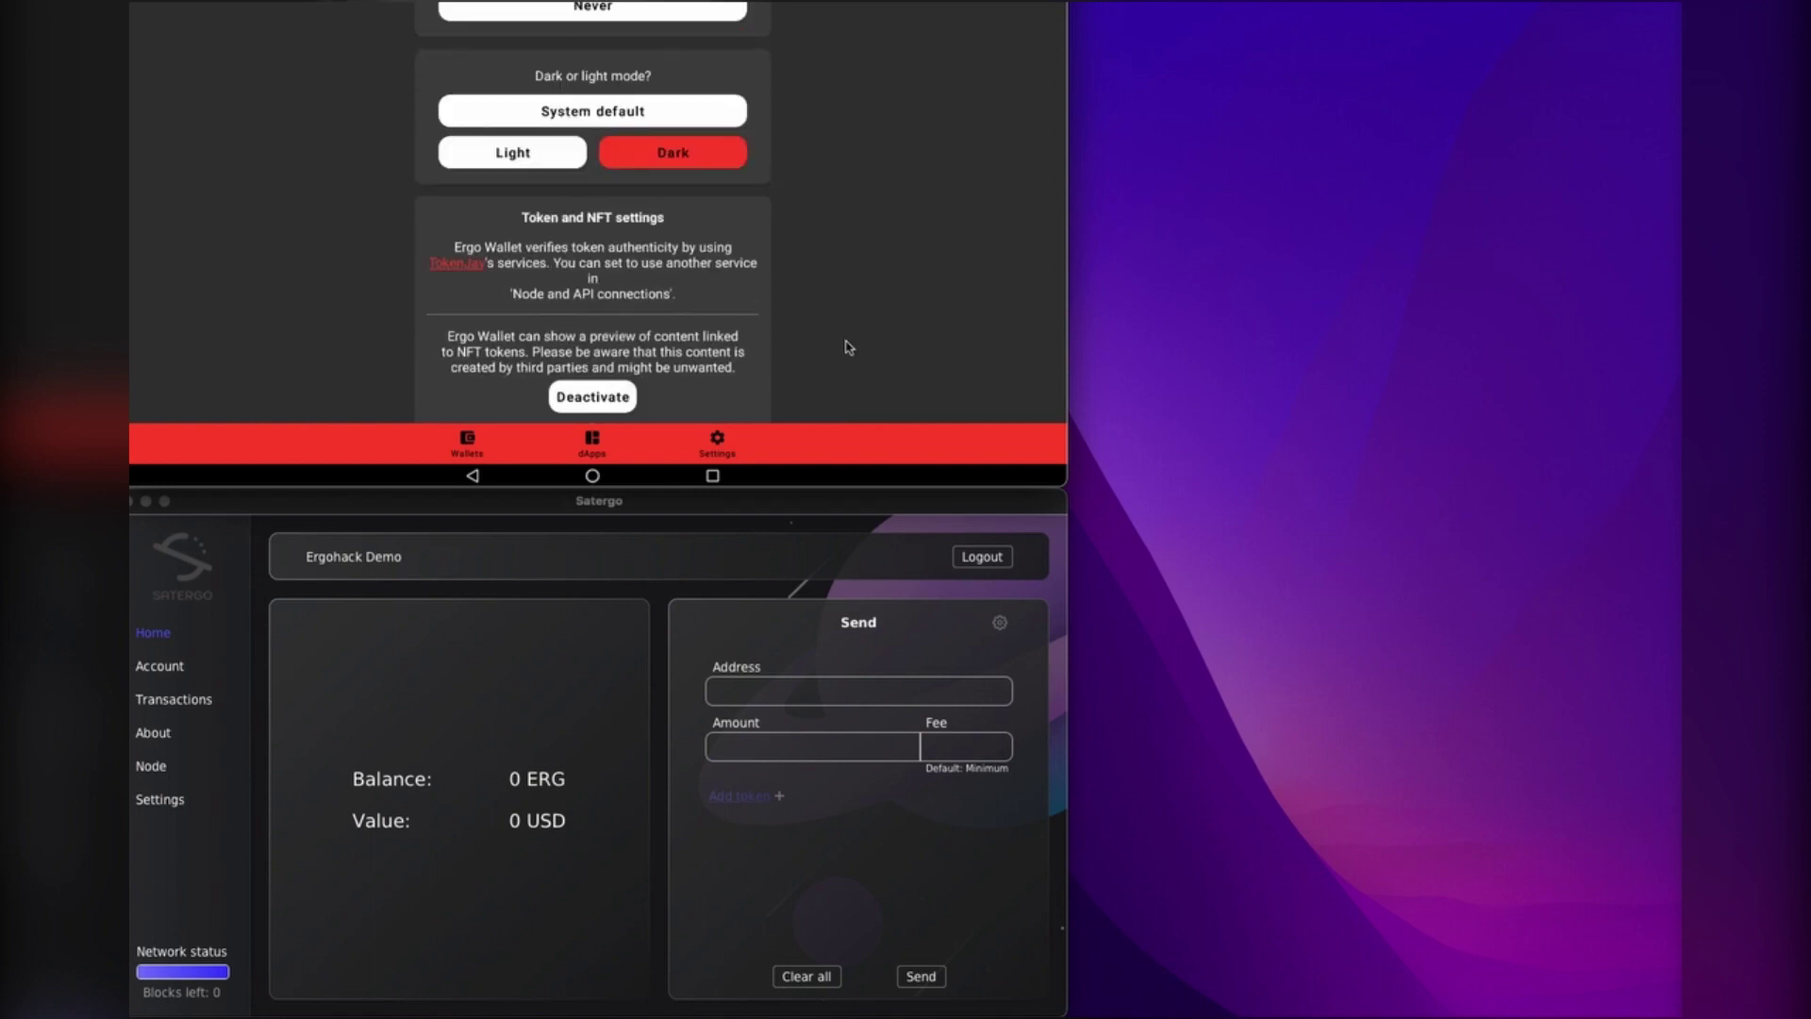
{"action": "left_click", "coordinate": [468, 448]}
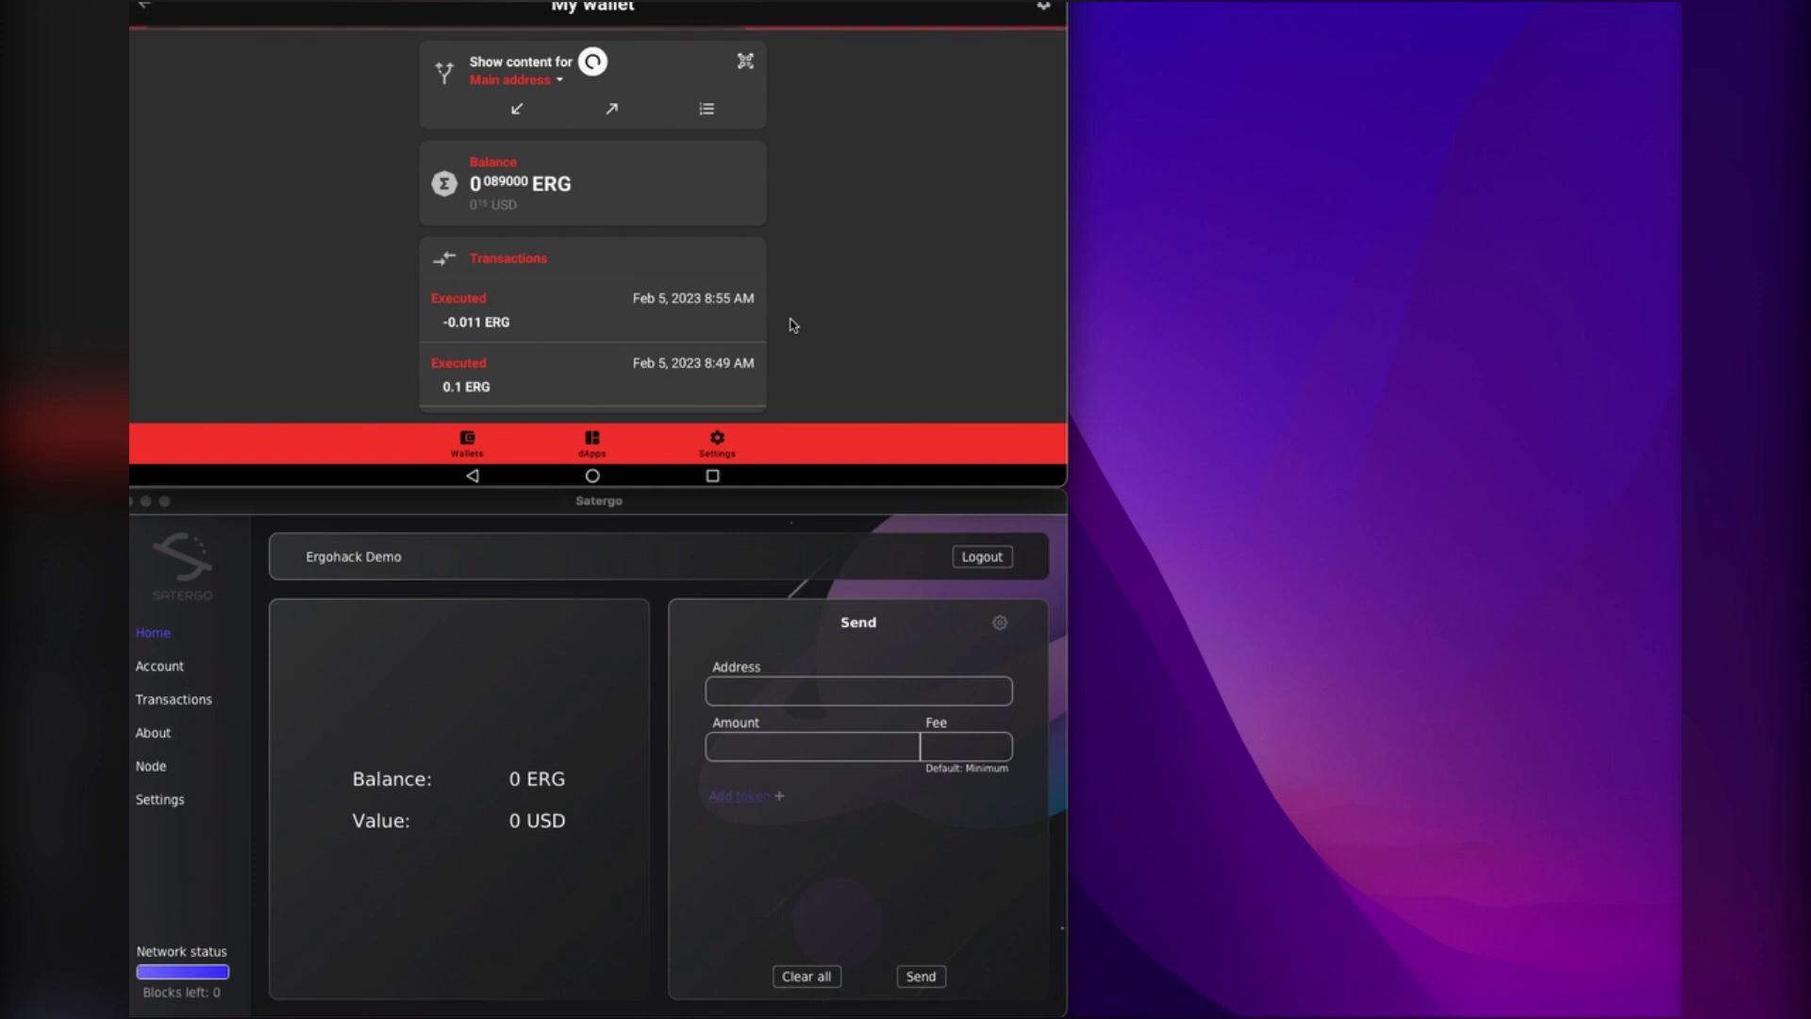
{"action": "left_click", "coordinate": [485, 665]}
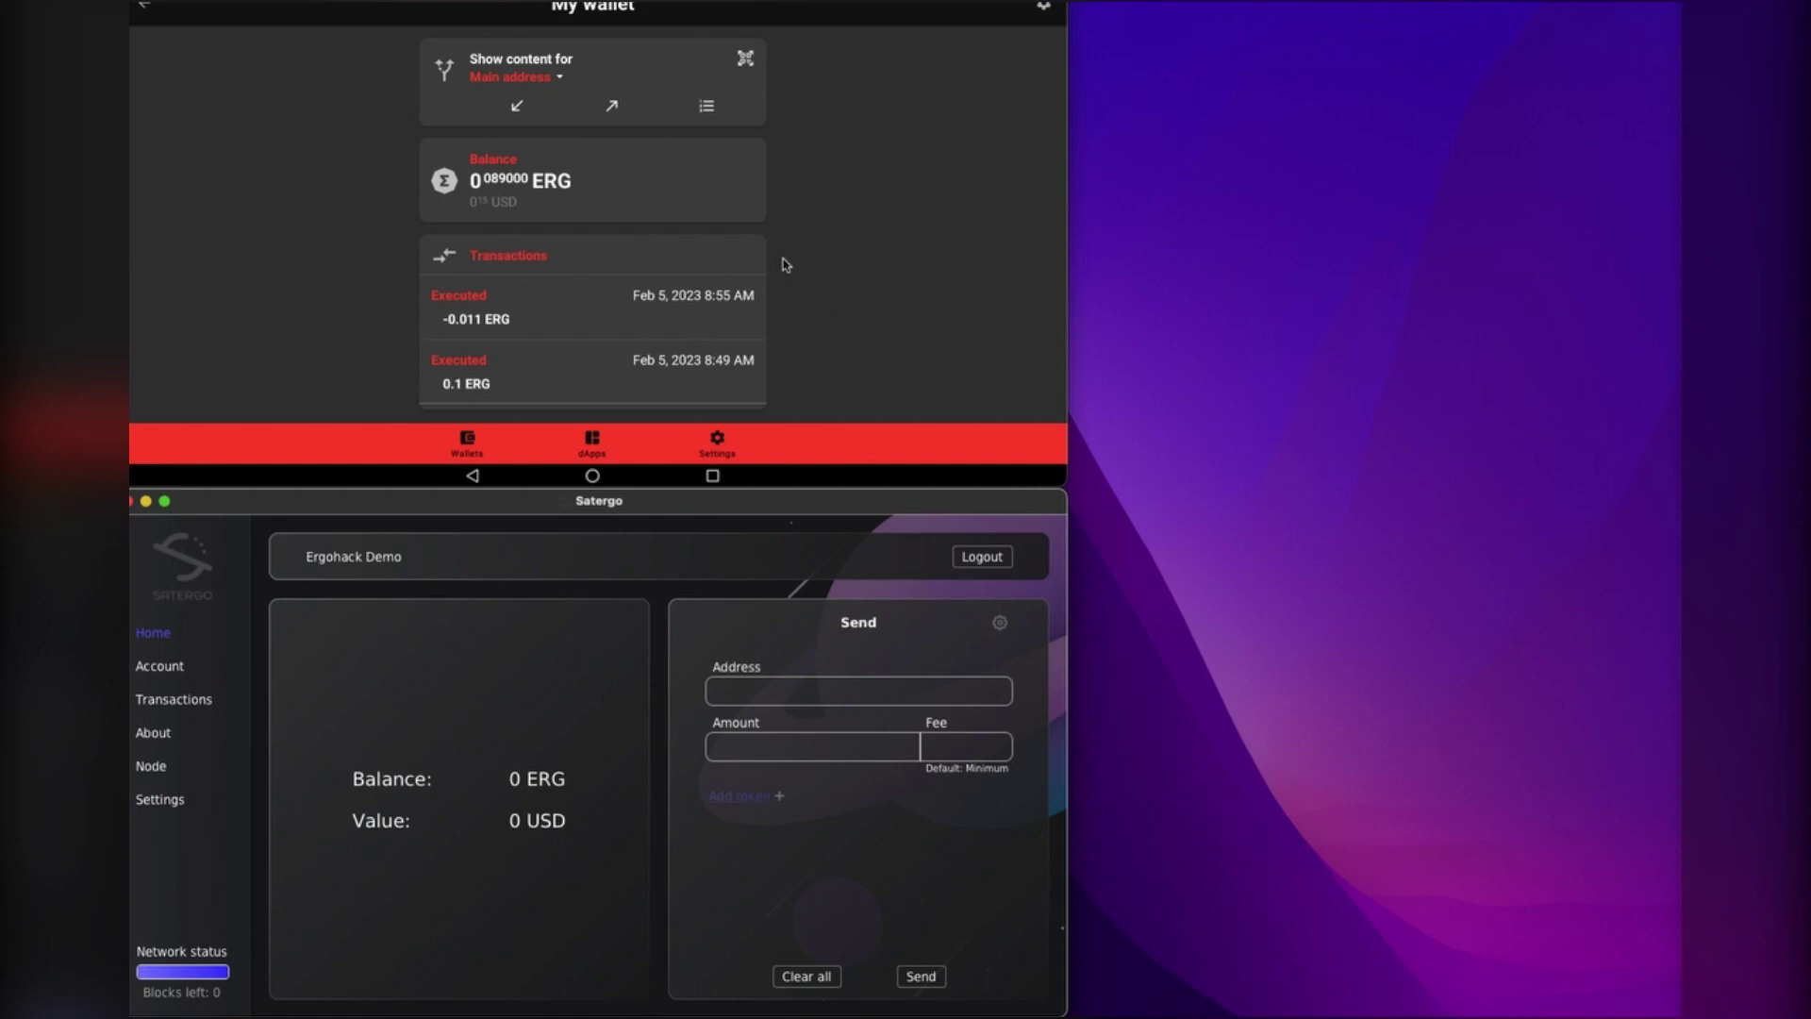
{"action": "left_click", "coordinate": [607, 111]}
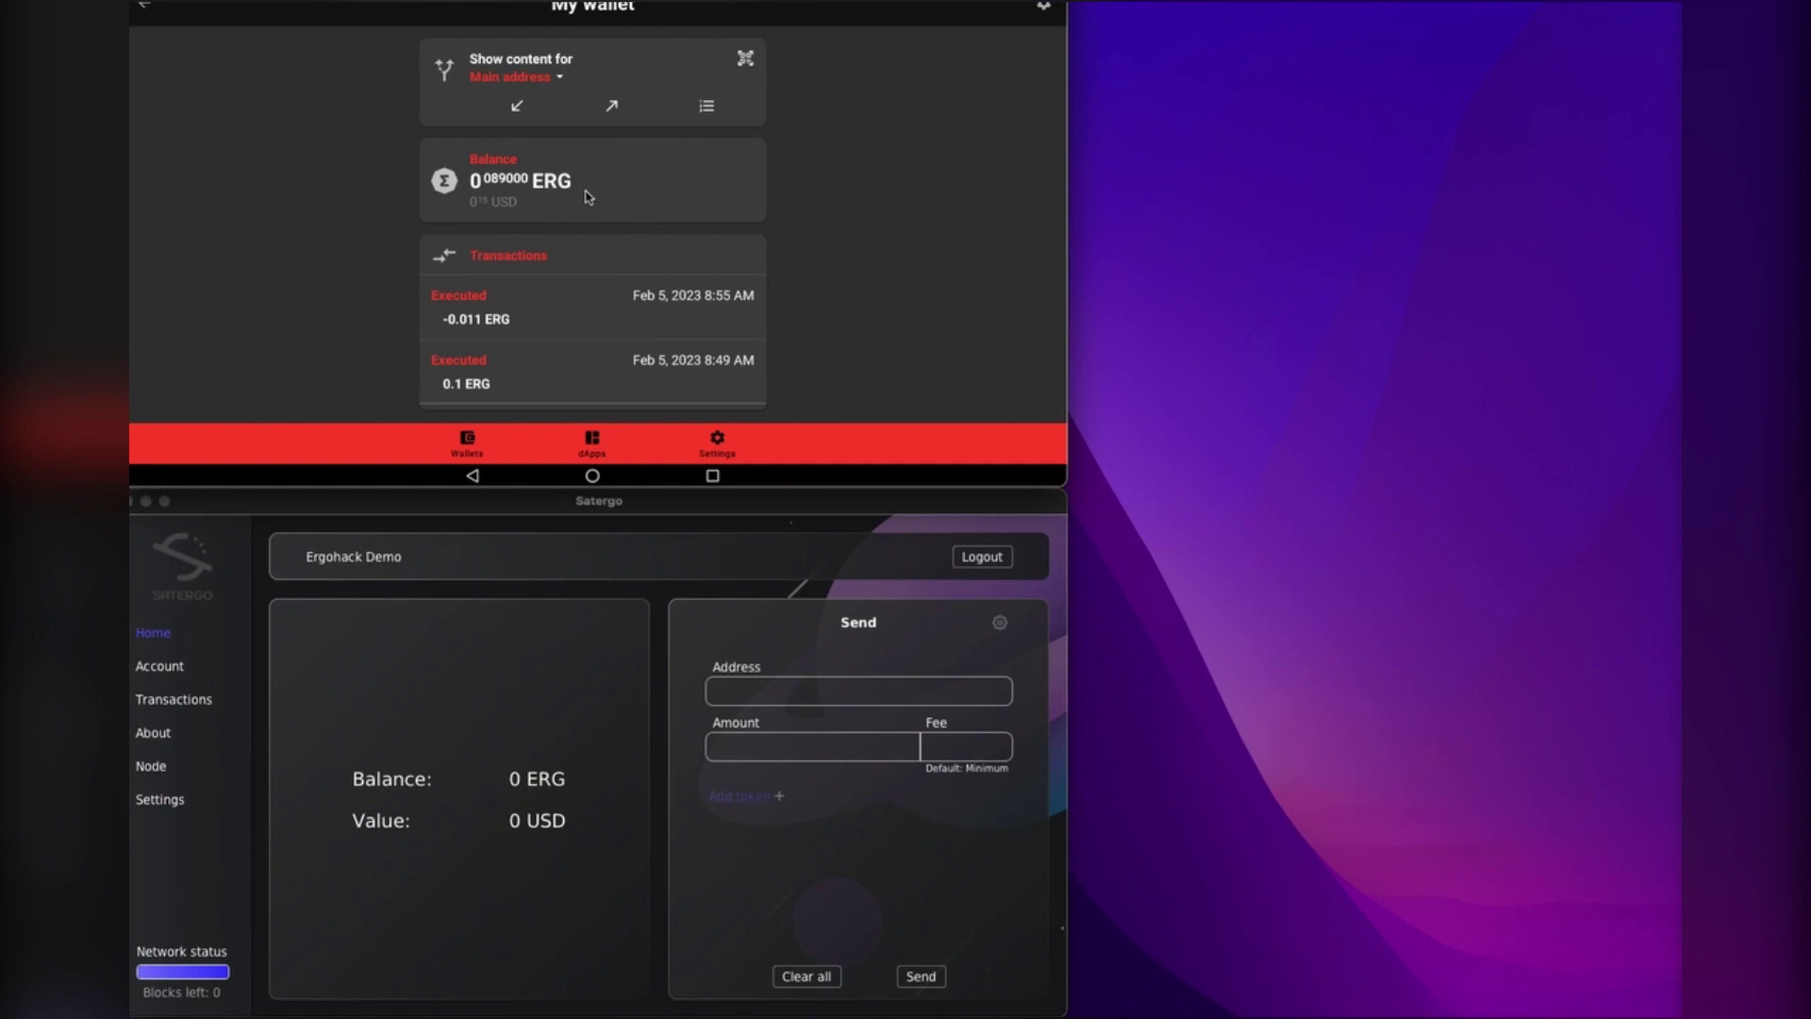
{"action": "left_click", "coordinate": [613, 110]}
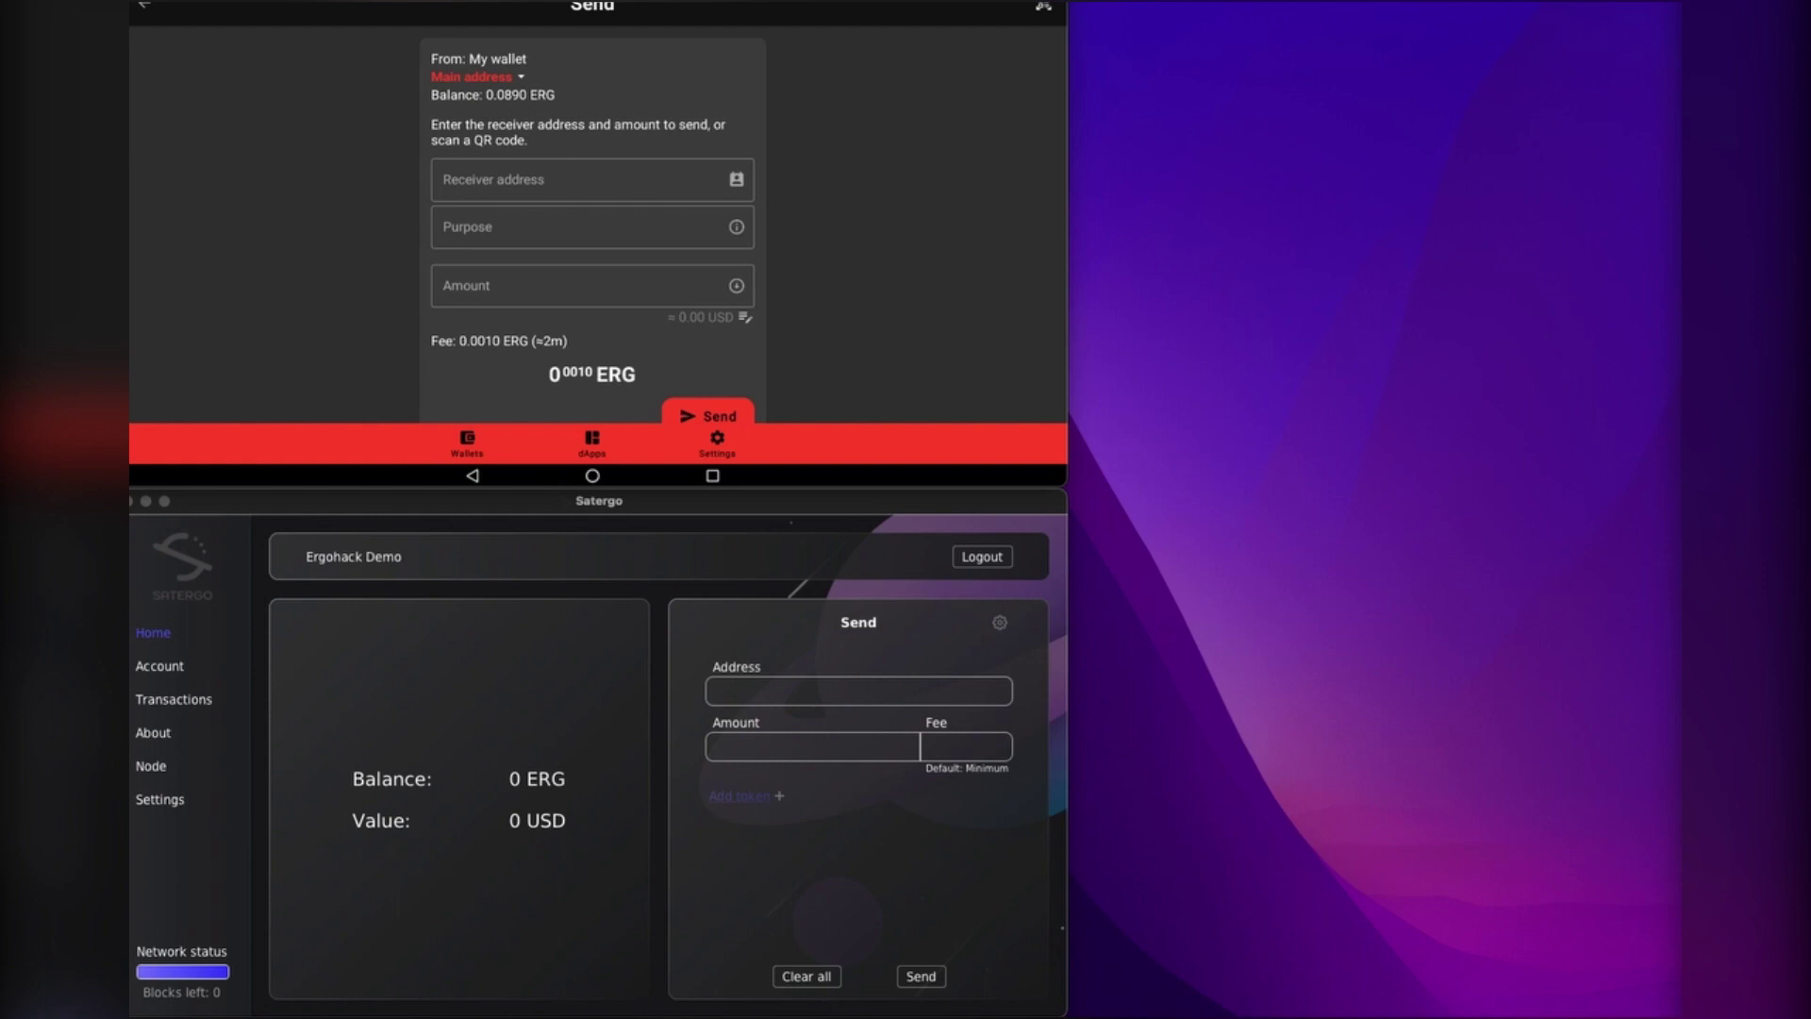
{"action": "left_click", "coordinate": [518, 186]}
{"action": "key", "text": "super+v"}
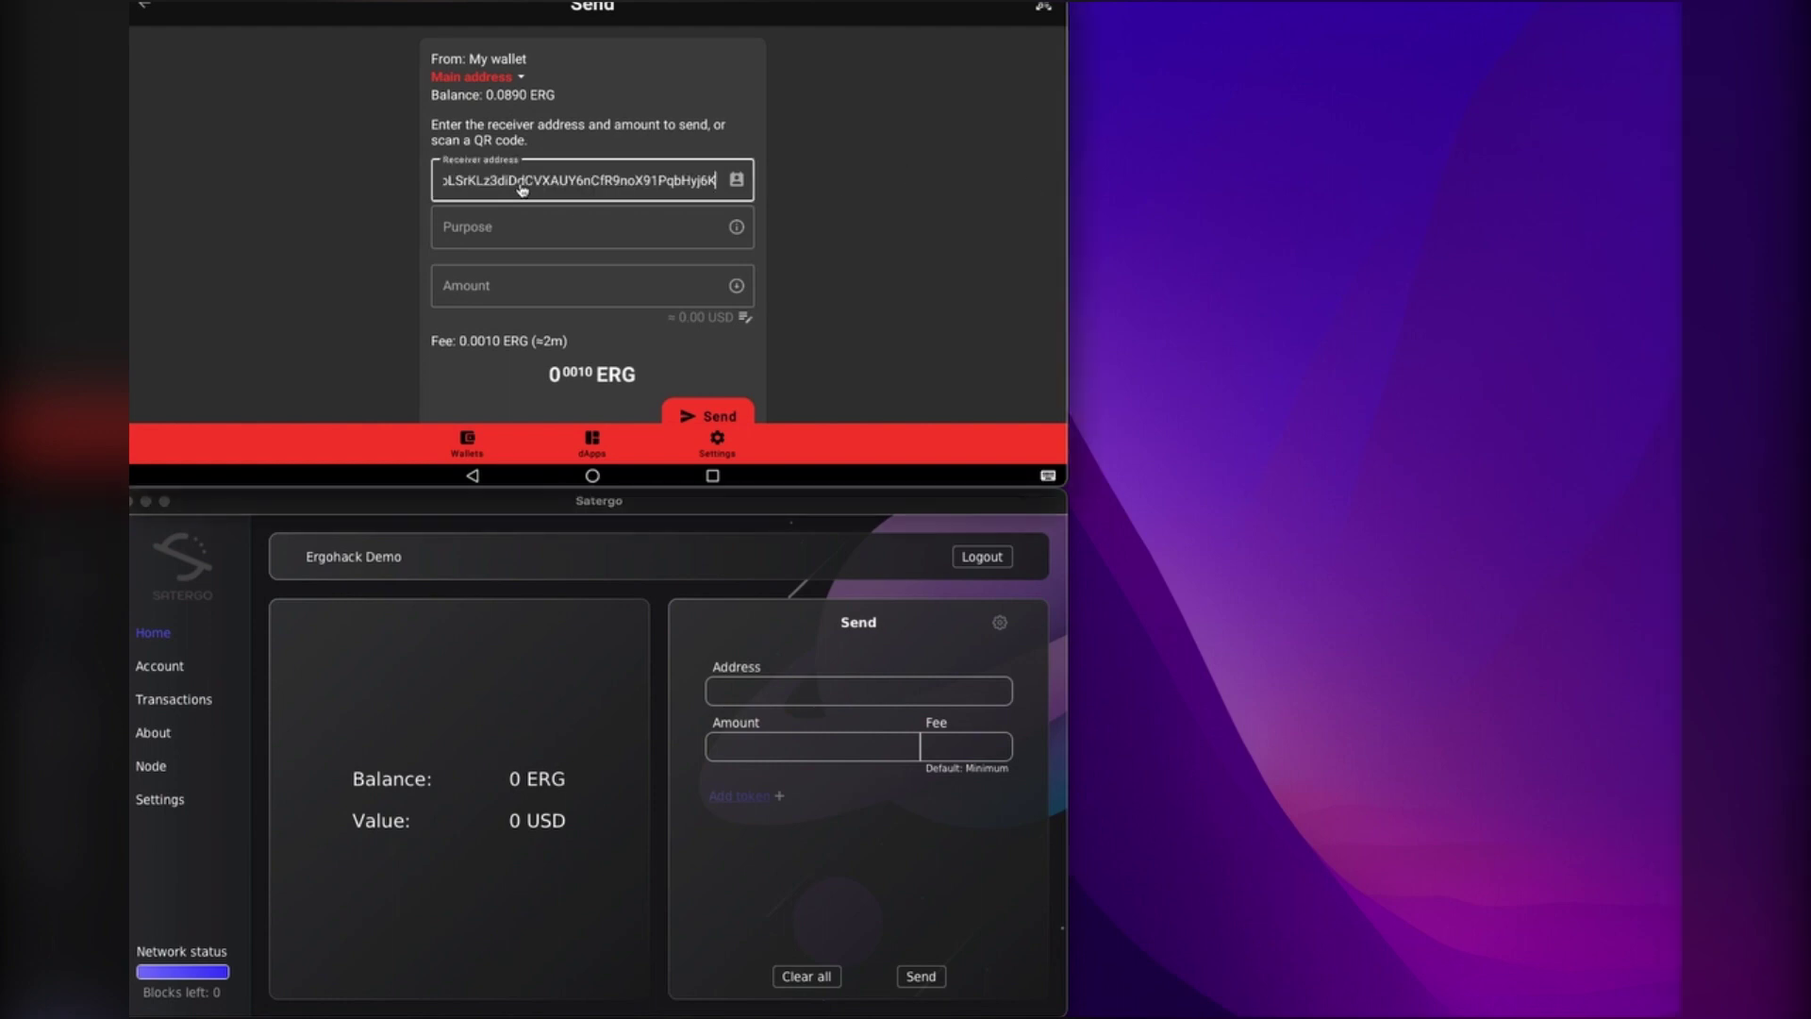
Step: Clear the mistaken text from the Purpose field, leaving it empty
{"action": "left_click", "coordinate": [536, 235]}
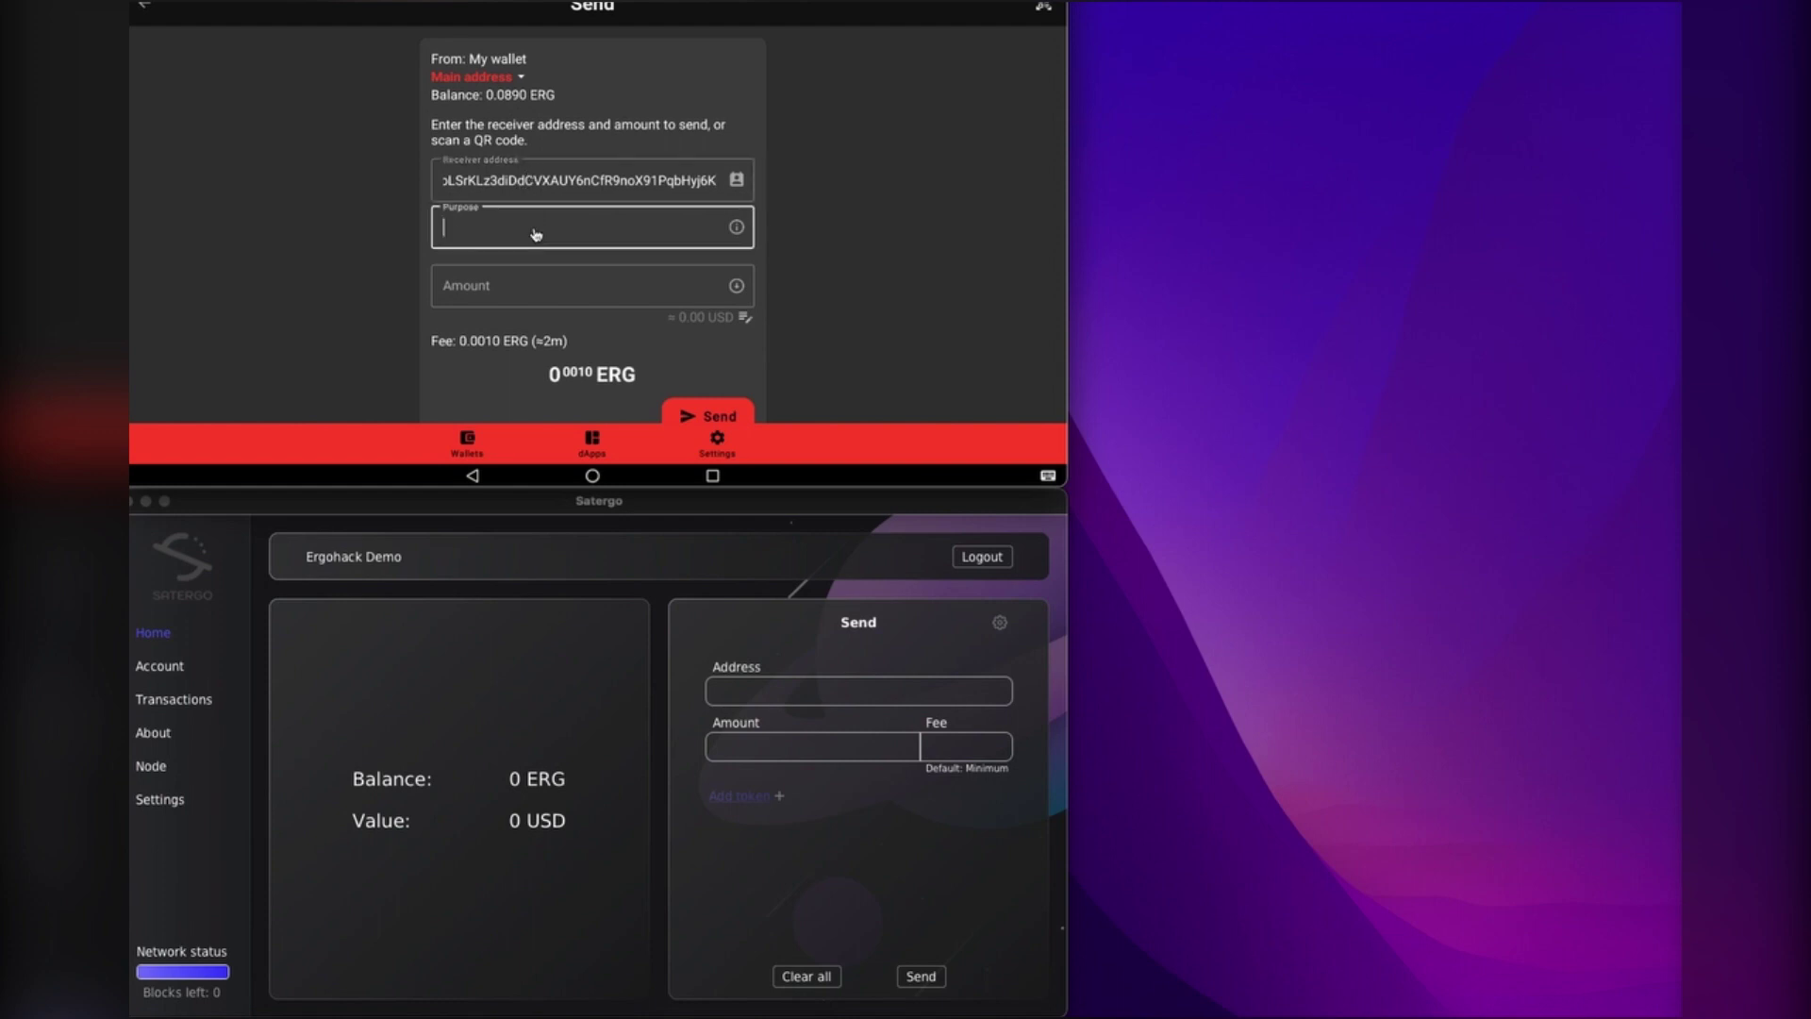
{"action": "type", "text": "0.001"}
{"action": "left_click", "coordinate": [448, 236]}
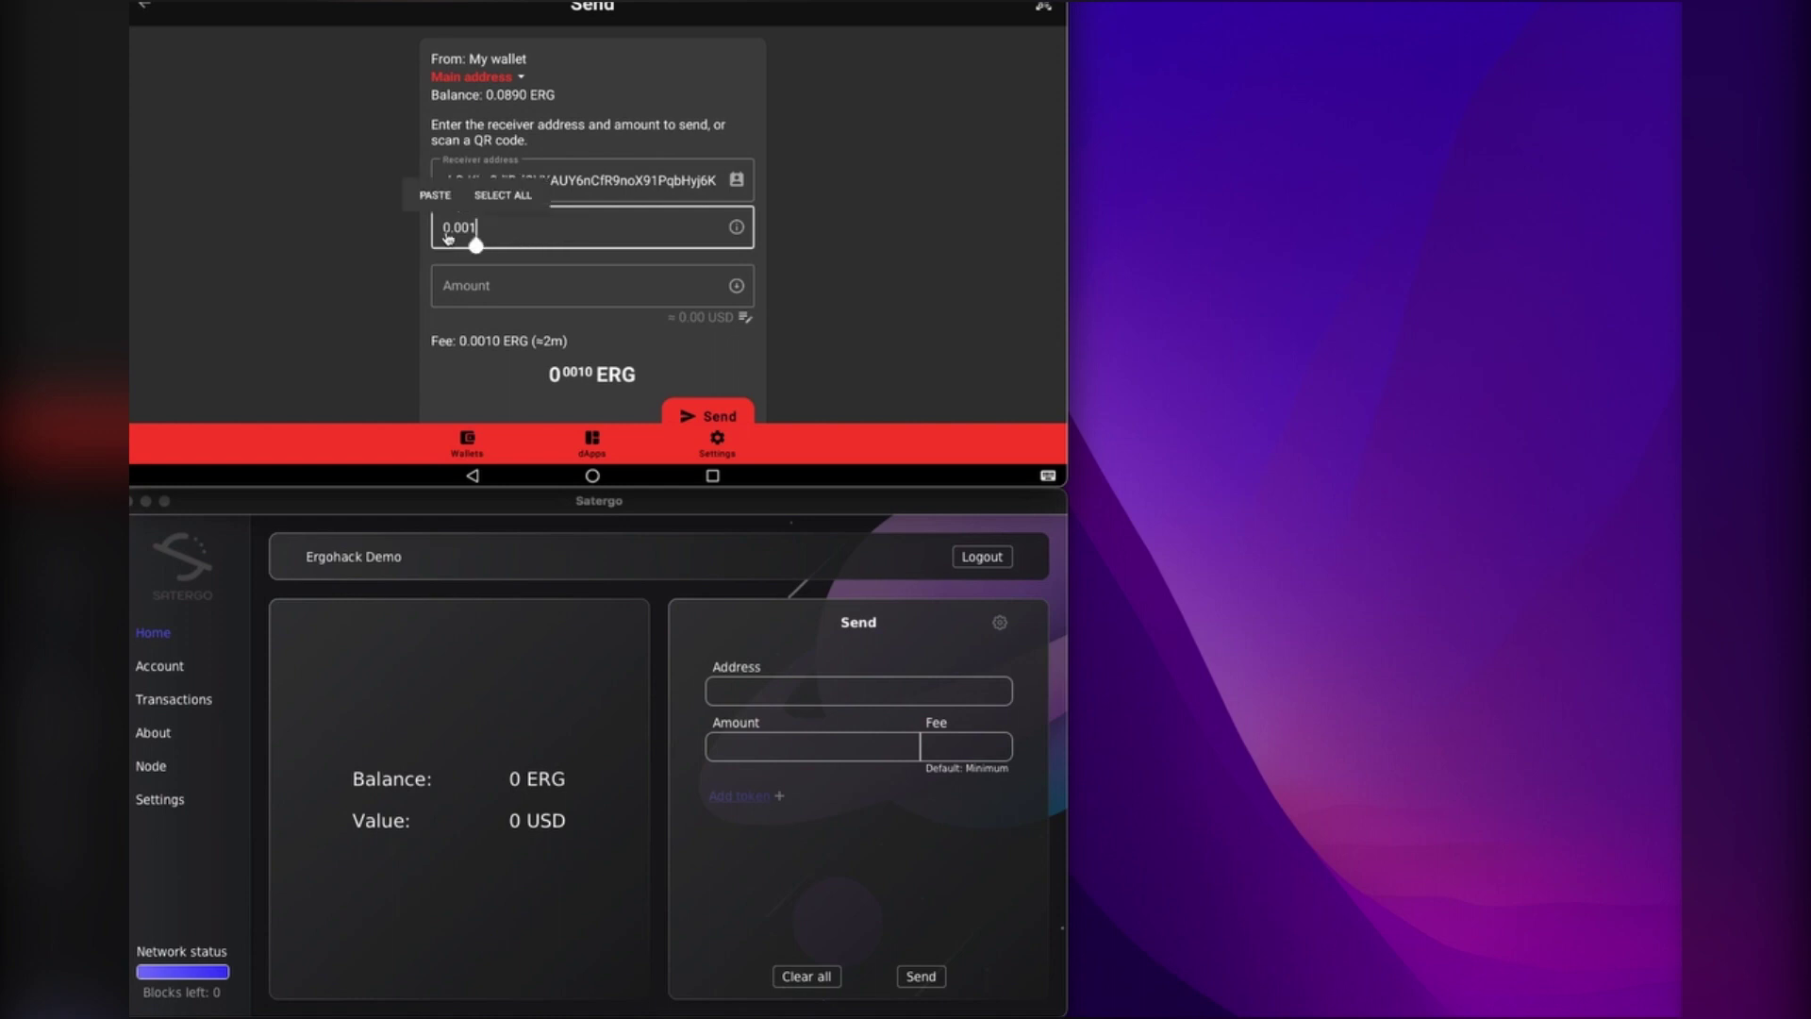
{"action": "left_click", "coordinate": [503, 195]}
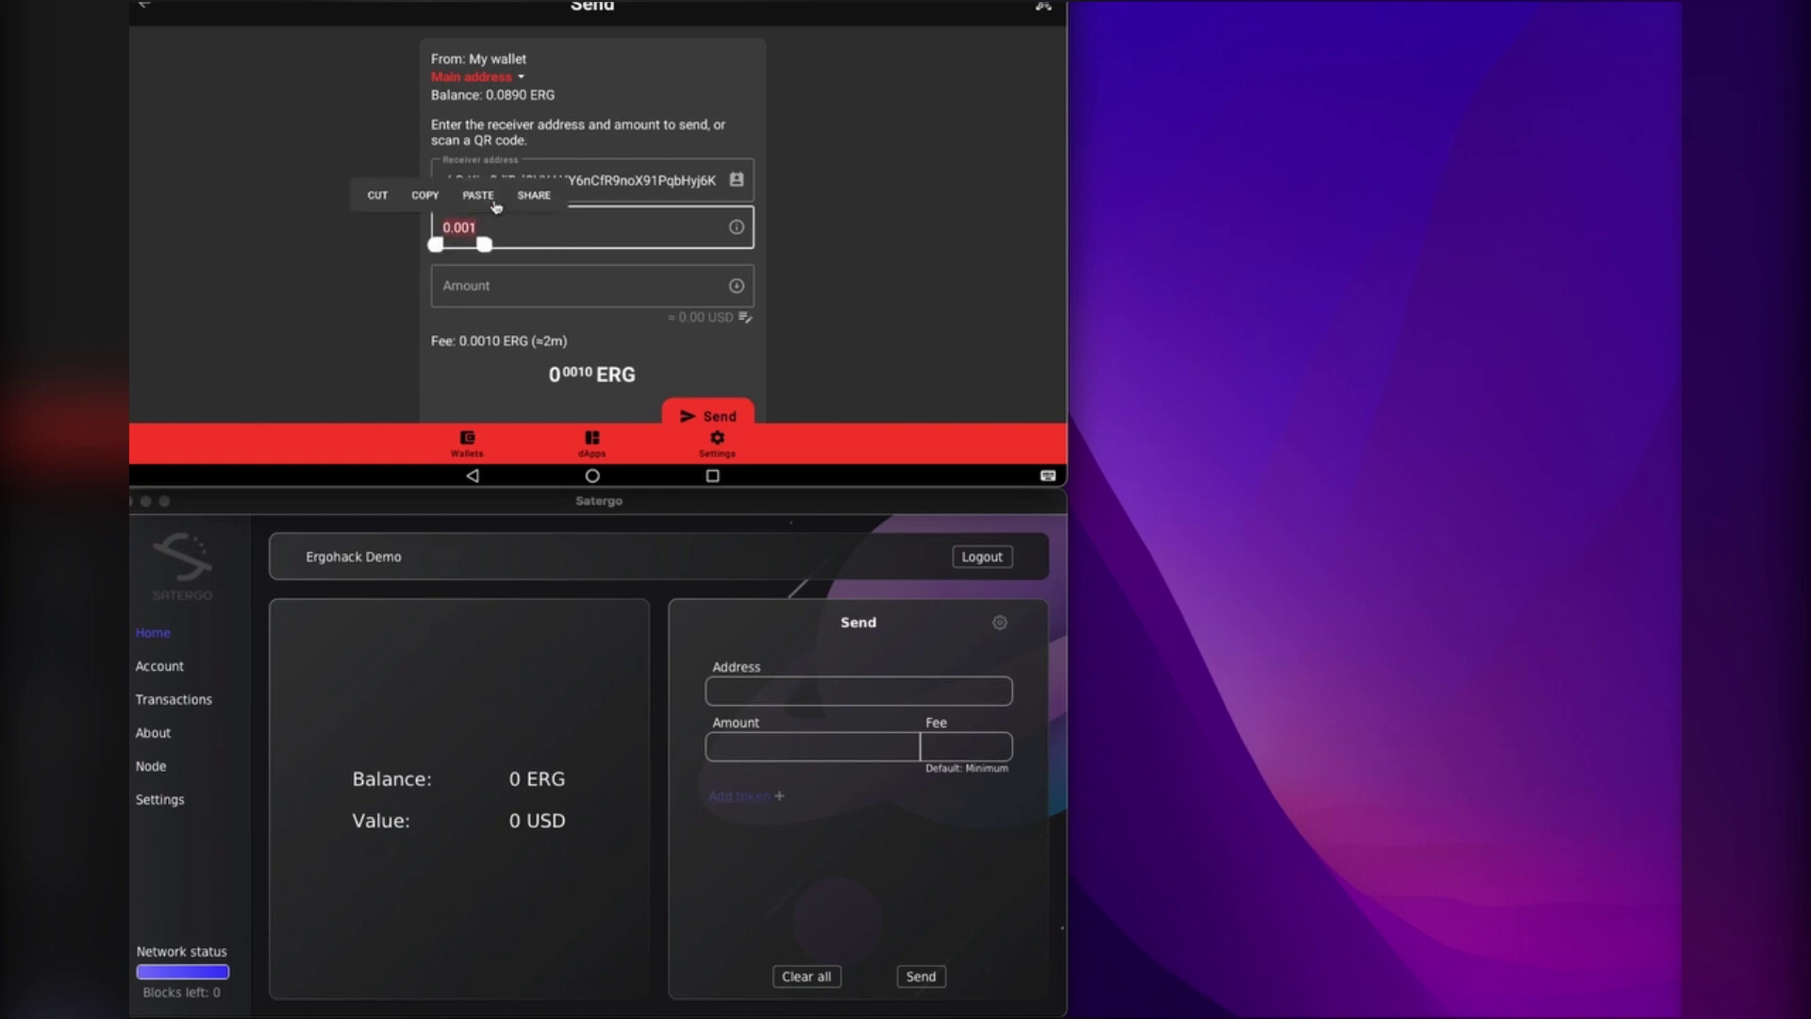
{"action": "key", "text": "BackSpace"}
Step: Switch the amount to USD and enter 0.01 (about 0.0061 ERG)
{"action": "left_click", "coordinate": [544, 284]}
{"action": "scroll", "coordinate": [566, 294], "scroll_direction": "down", "scroll_amount": 1}
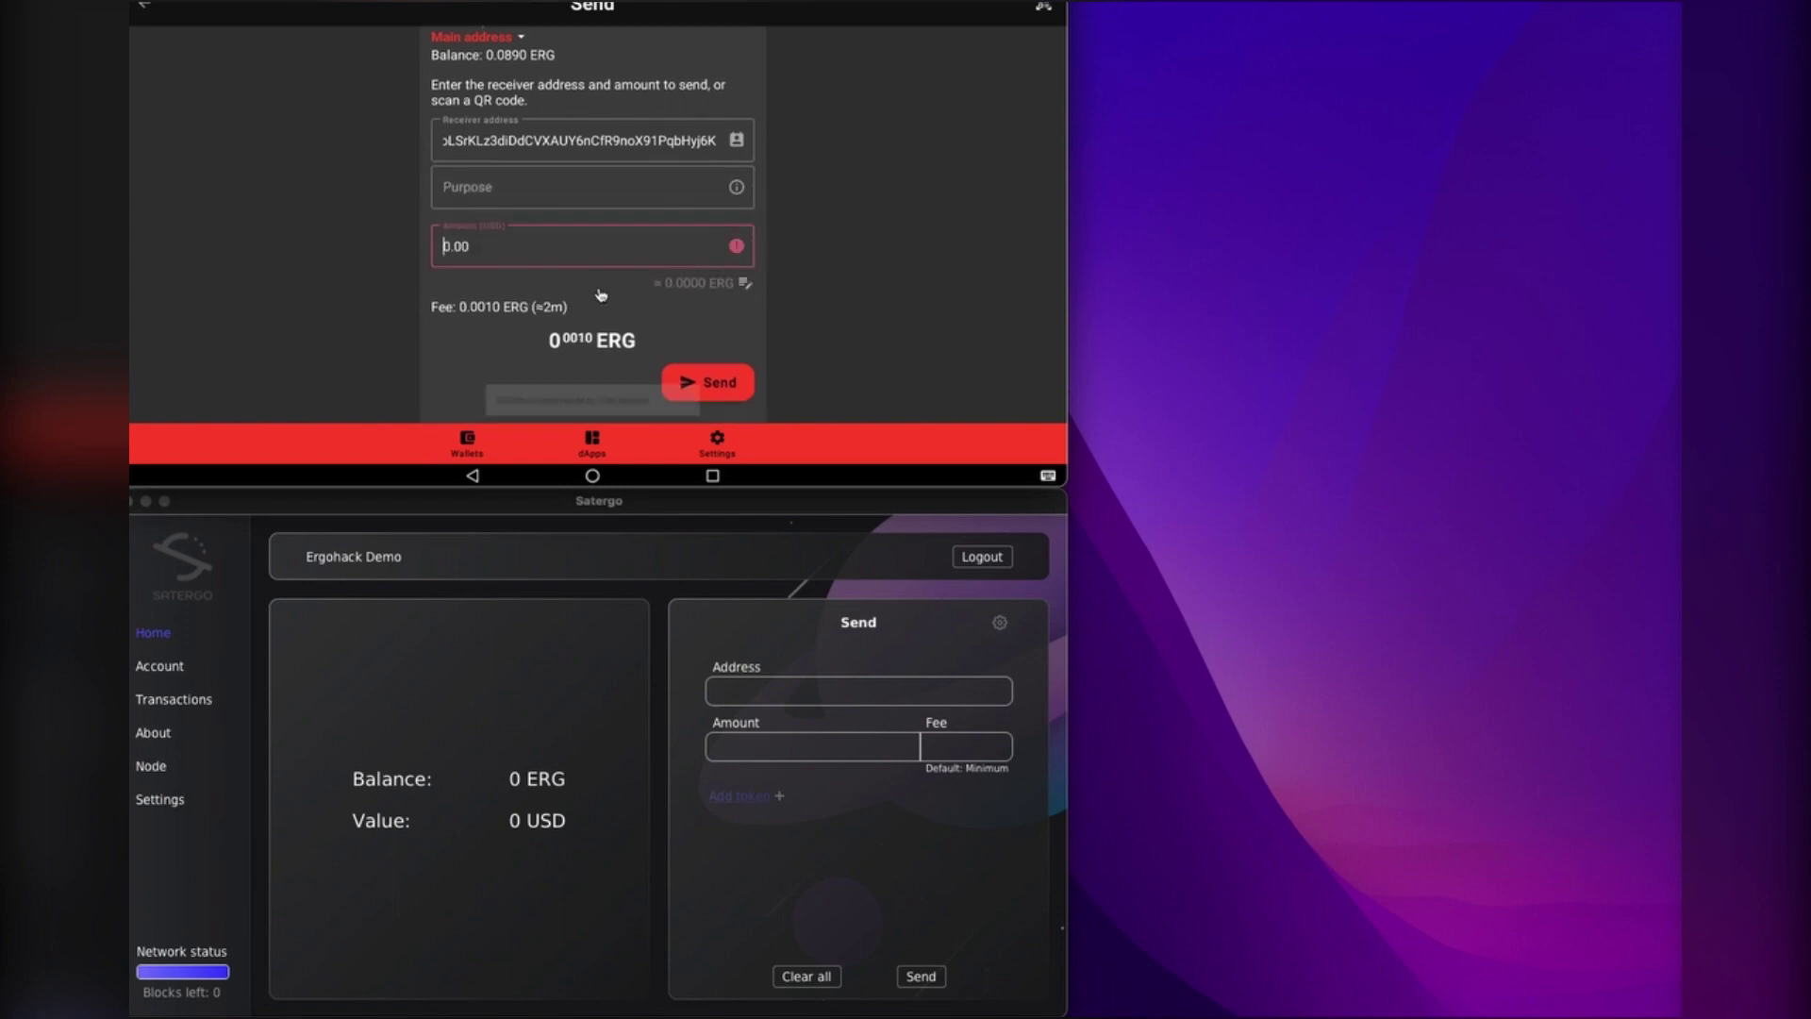
{"action": "type", "text": "1"}
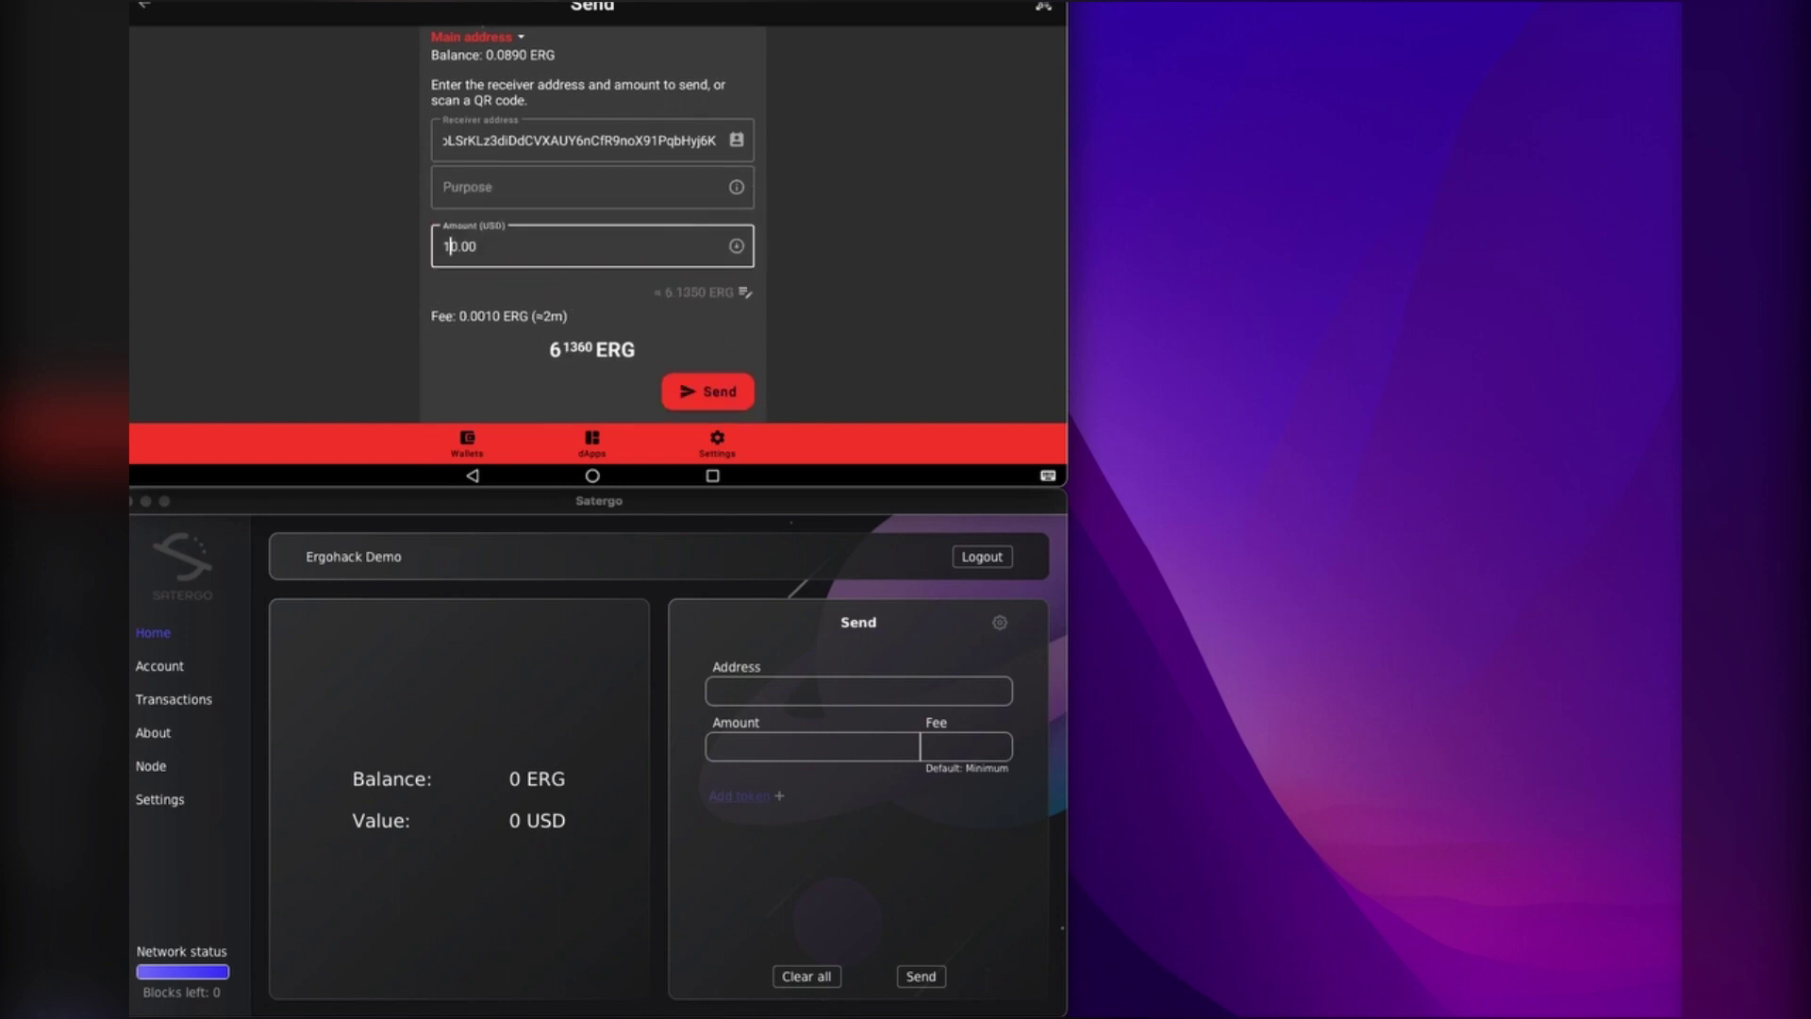
{"action": "type", "text": "001"}
{"action": "key", "text": "BackSpace"}
{"action": "key", "text": "BackSpace"}
{"action": "key", "text": "BackSpace"}
{"action": "key", "text": "BackSpace"}
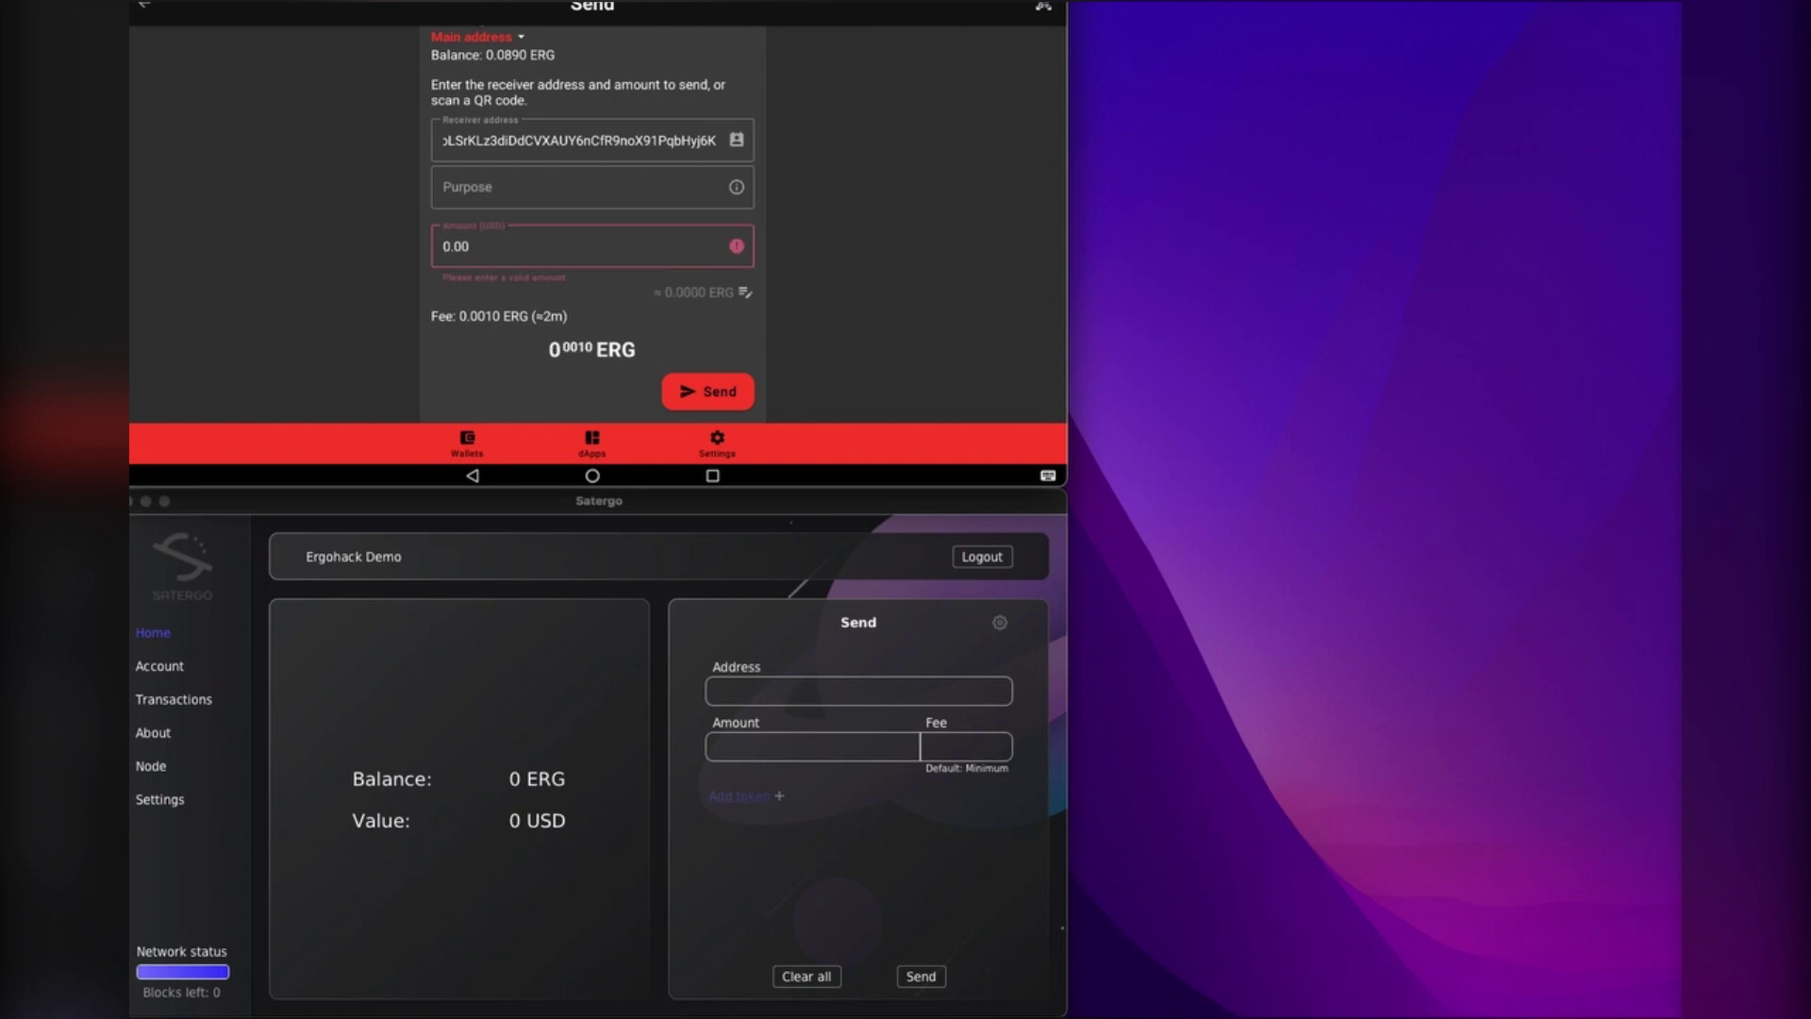
{"action": "type", "text": "01"}
{"action": "left_click", "coordinate": [643, 253]}
{"action": "key", "text": "BackSpace"}
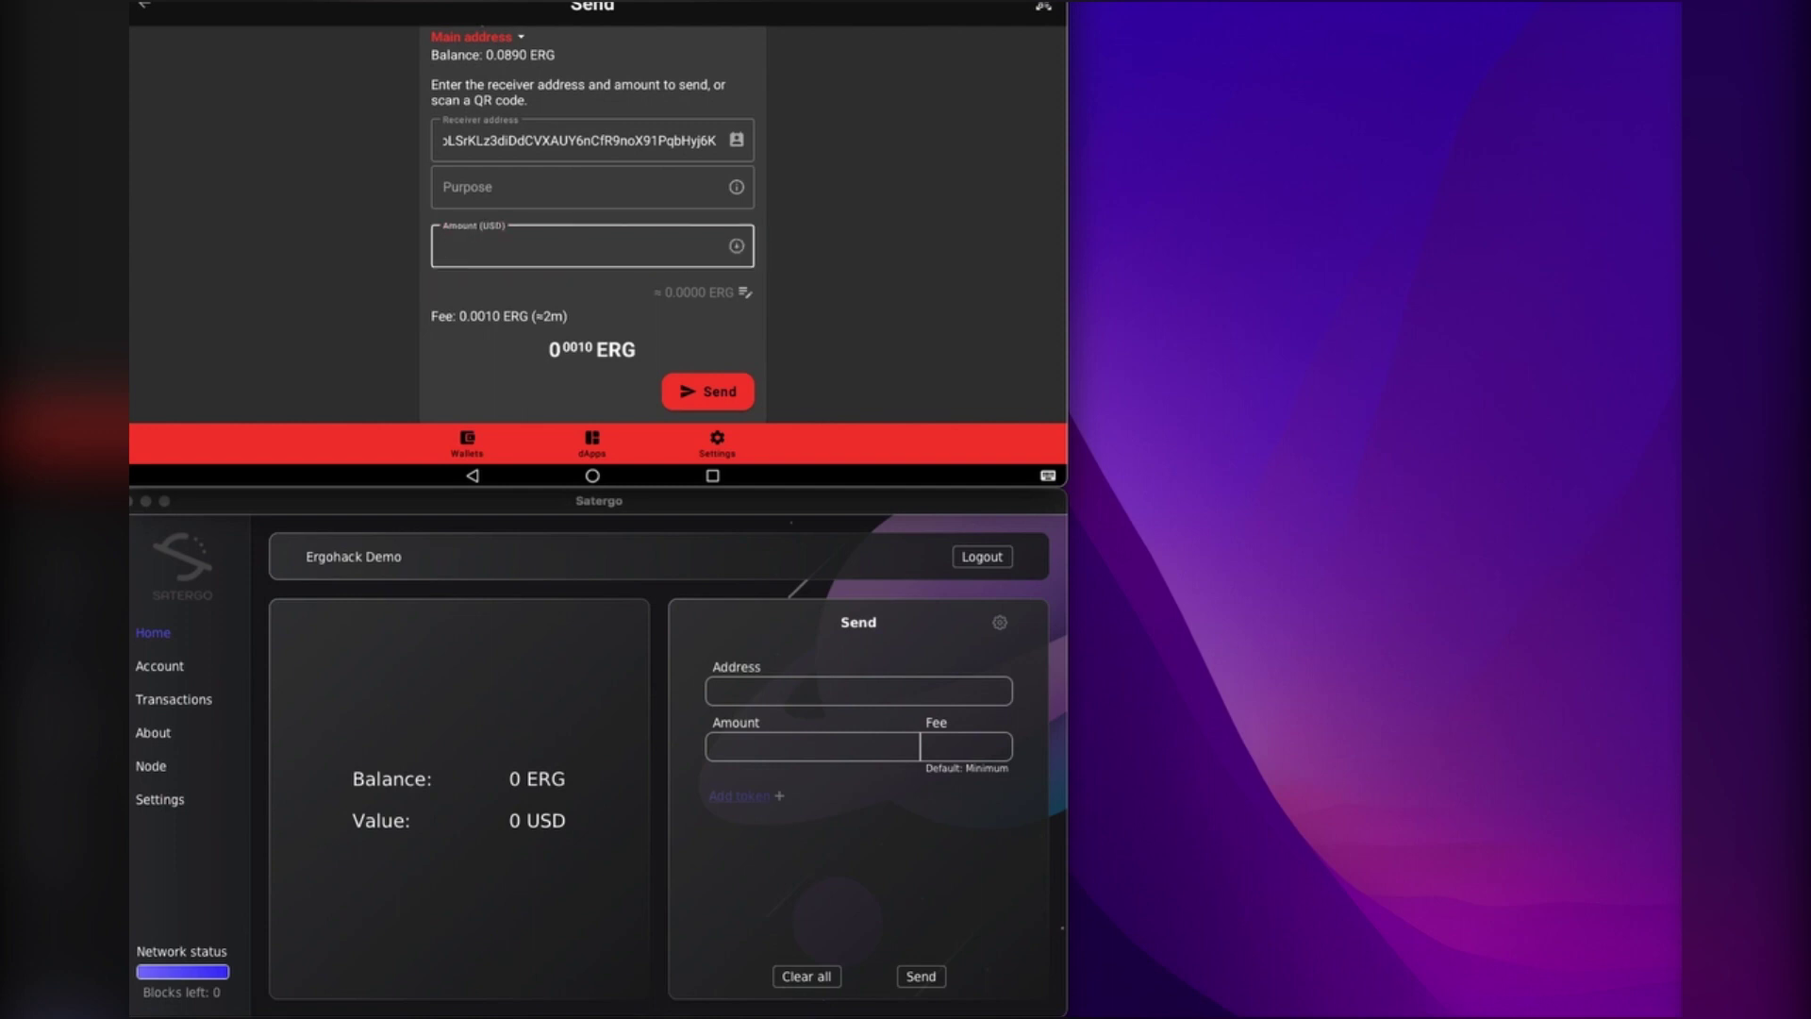
{"action": "type", "text": "0.0"}
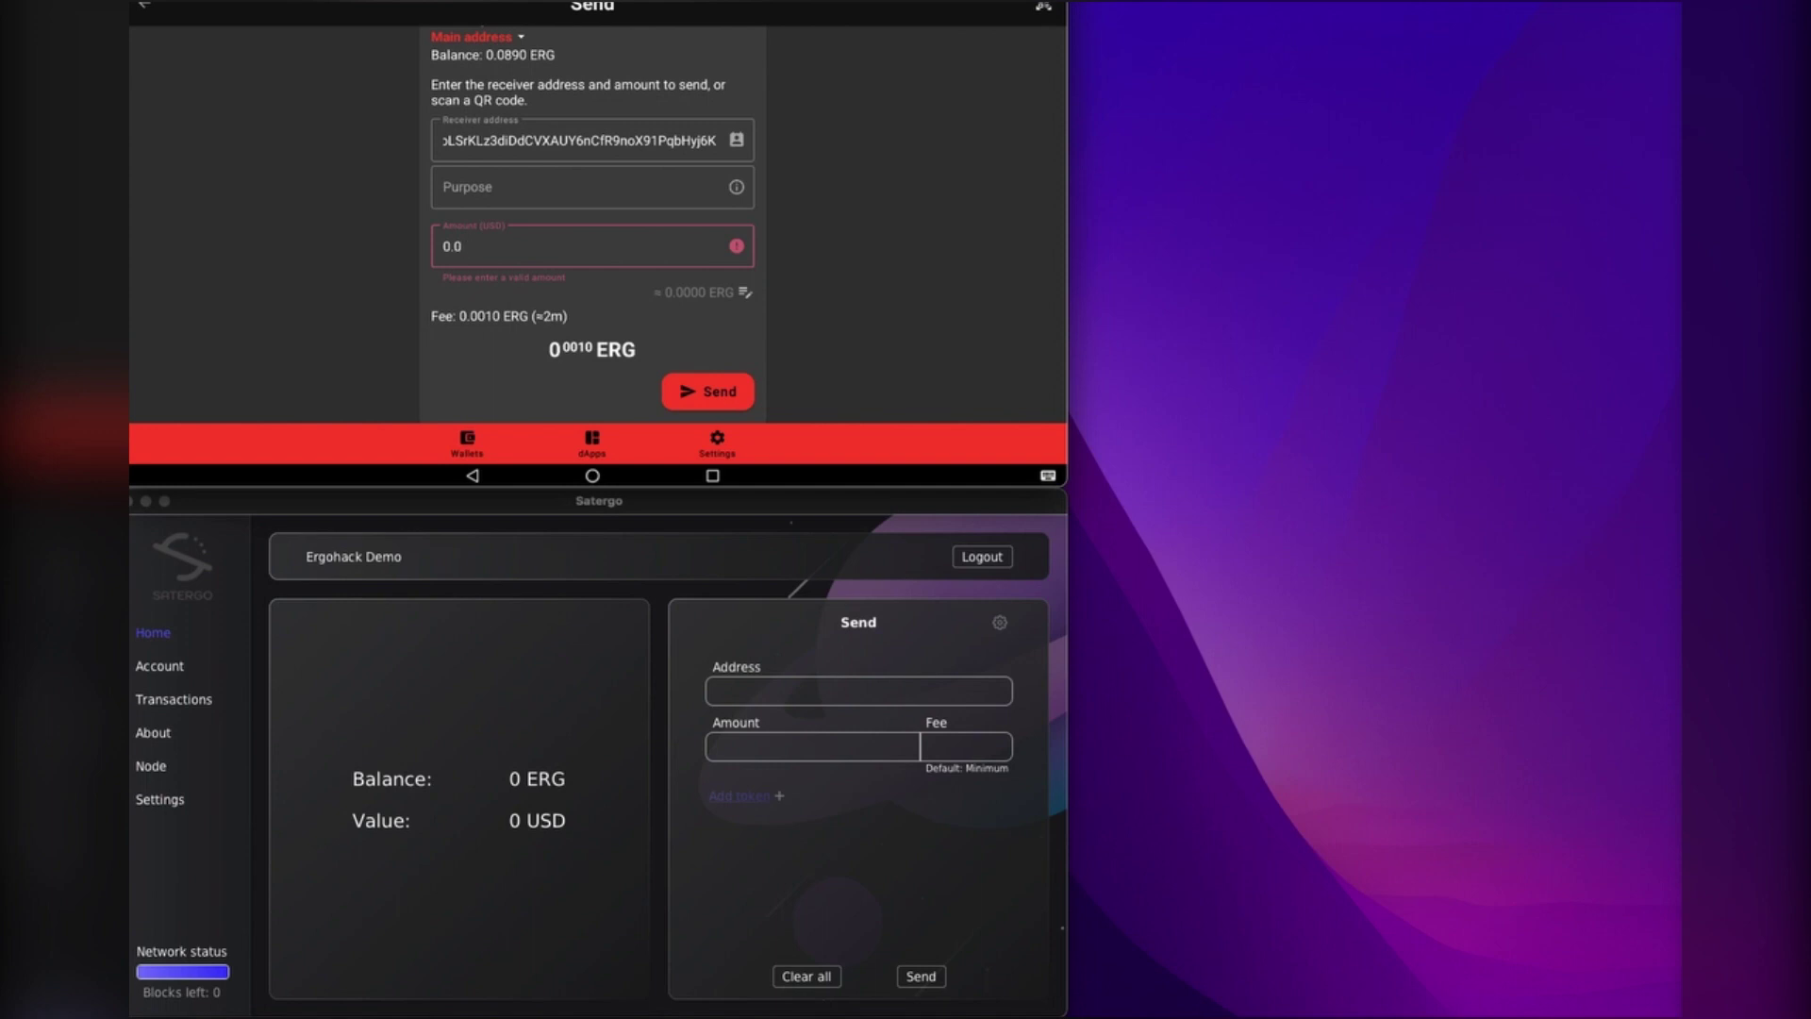
{"action": "type", "text": "011"}
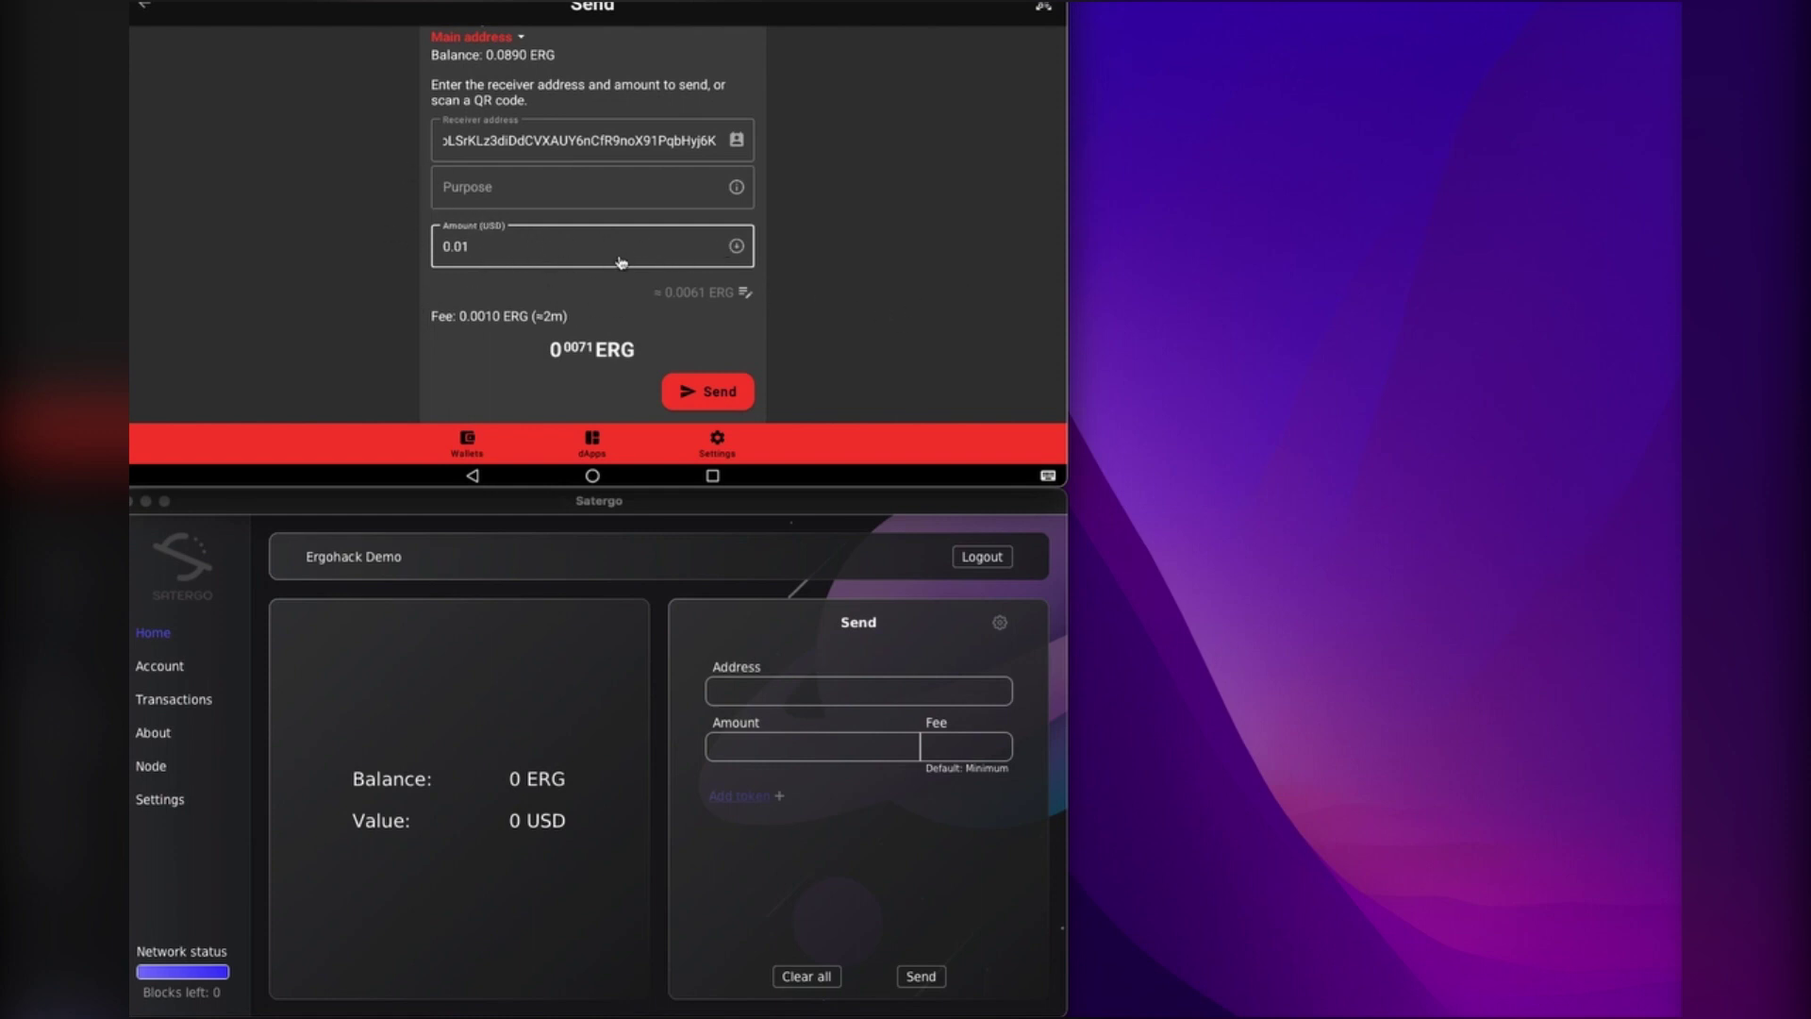
Step: Send and confirm the test payment, authorising it with the wallet's spending password
{"action": "left_click", "coordinate": [683, 398]}
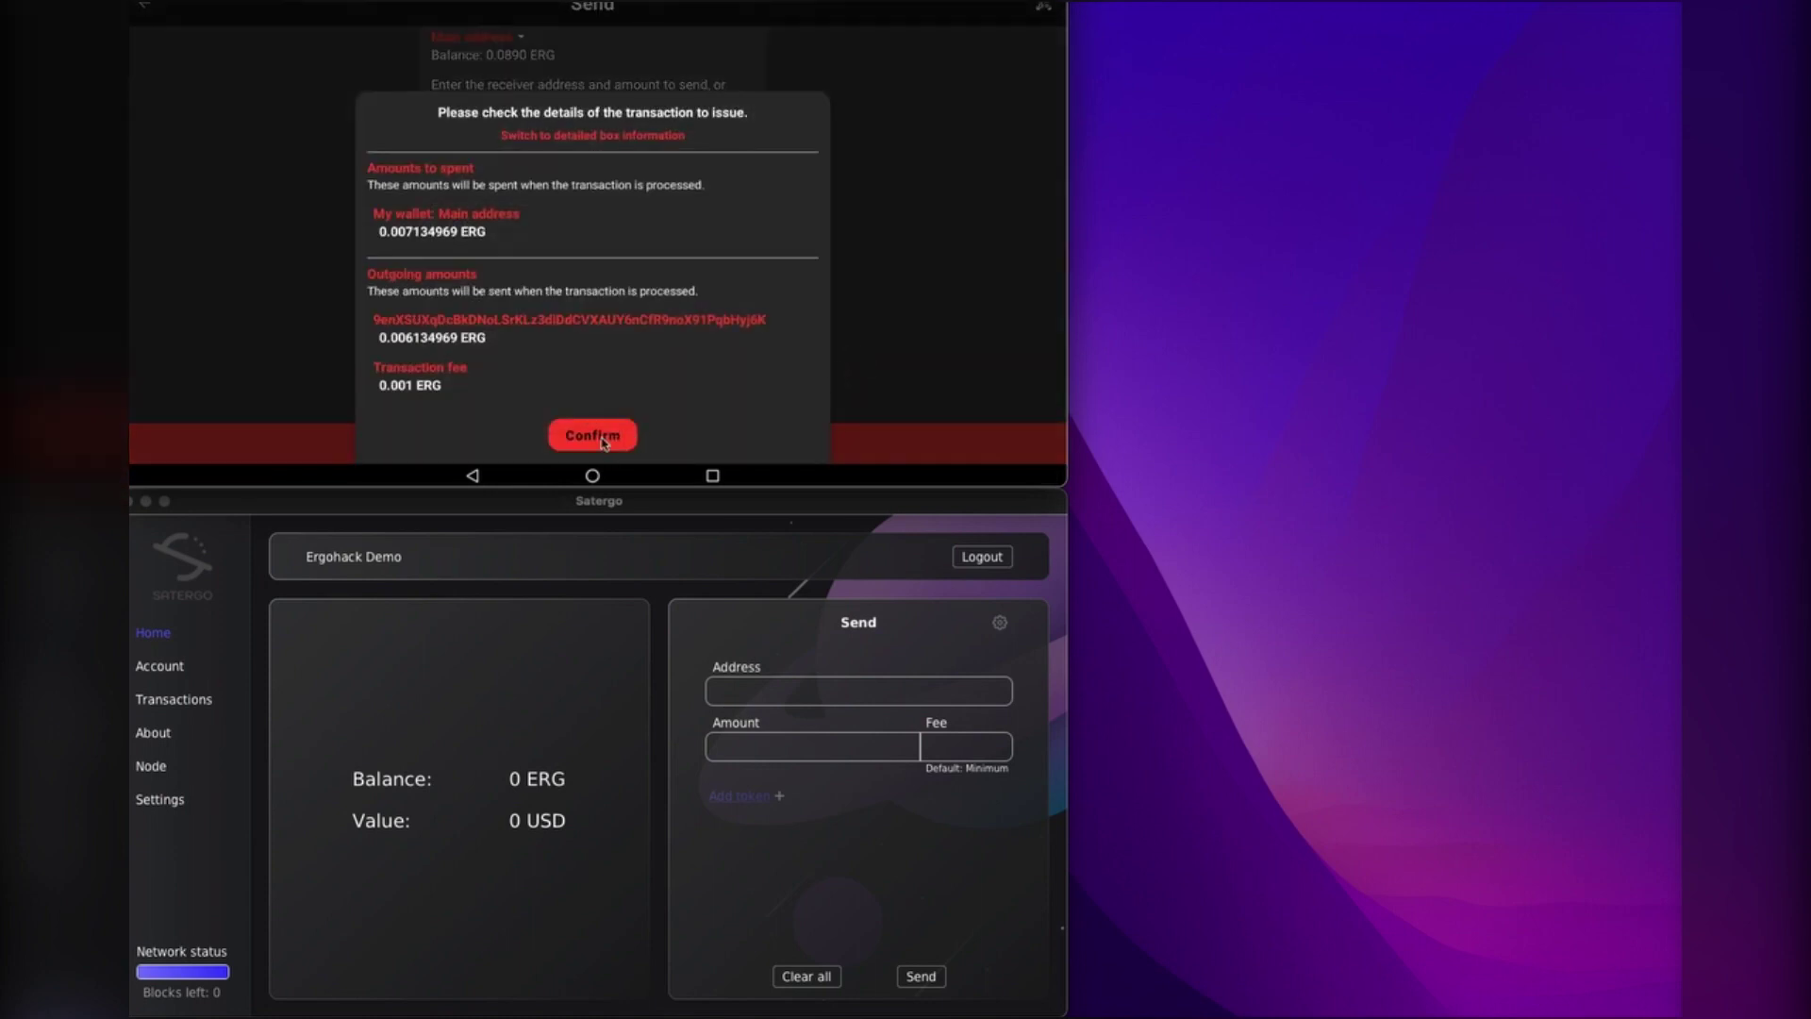
{"action": "left_click", "coordinate": [595, 436]}
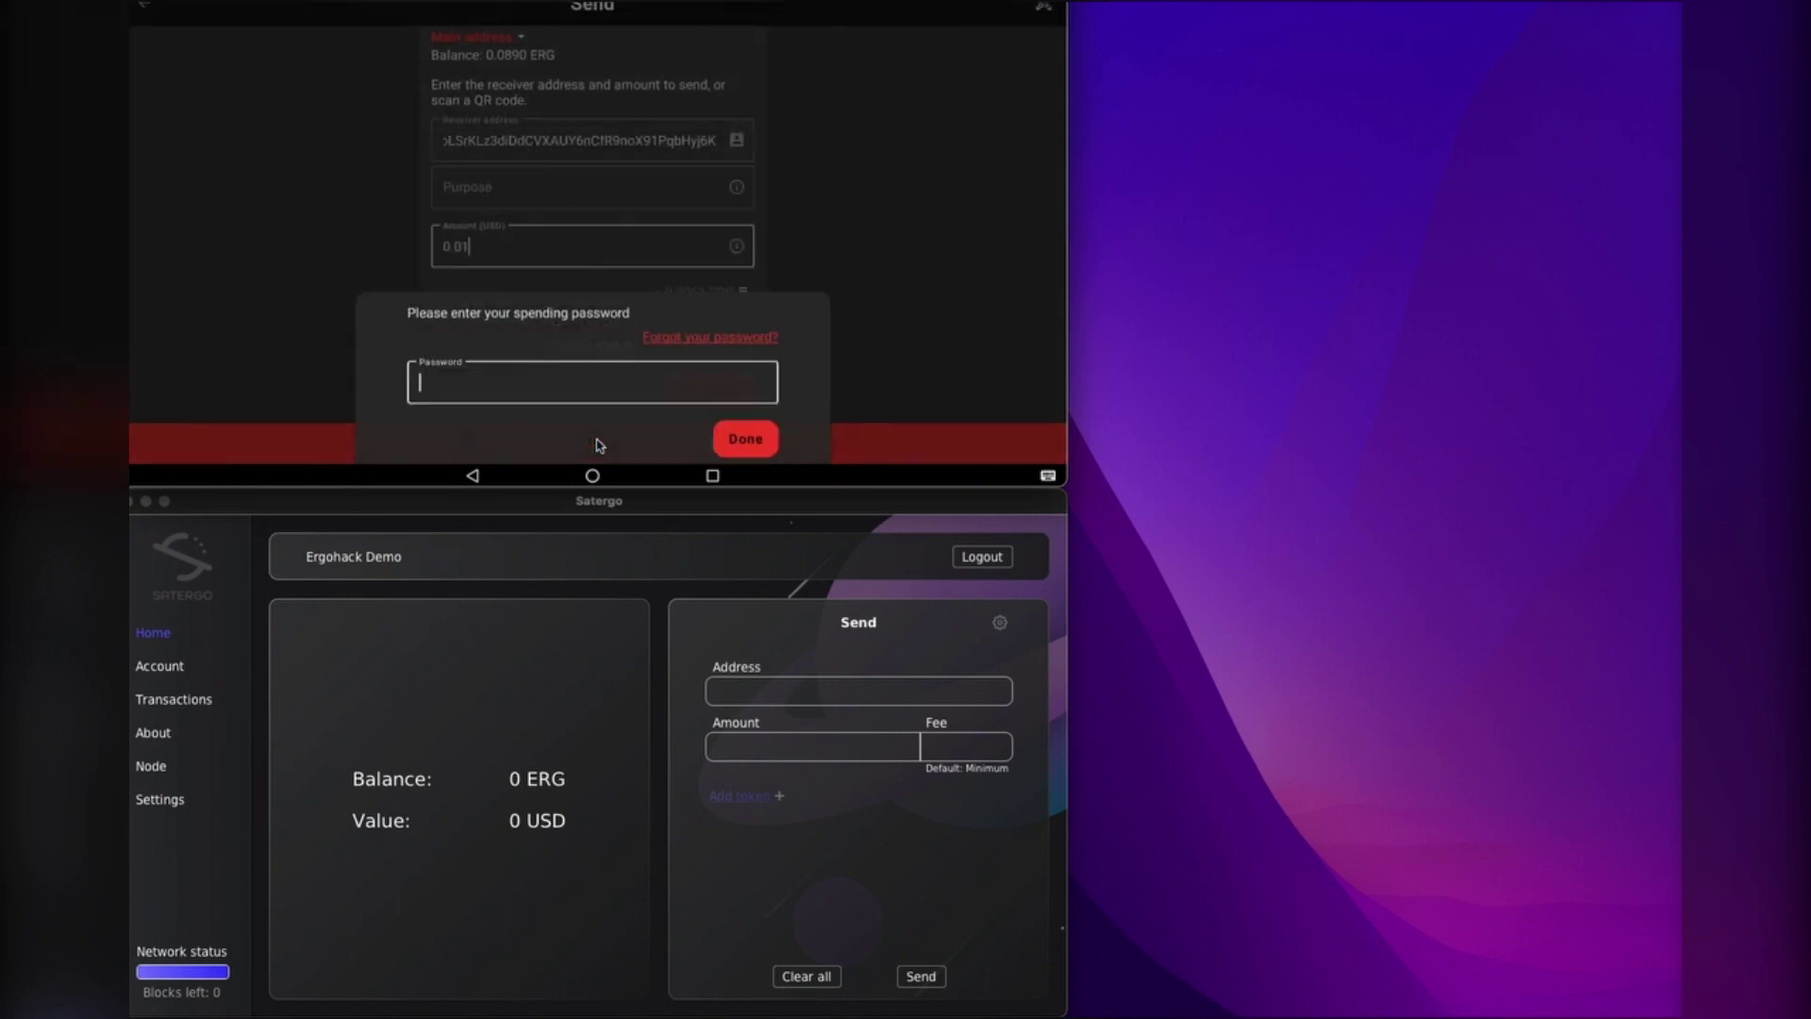
{"action": "type", "text": "••••••••••••"}
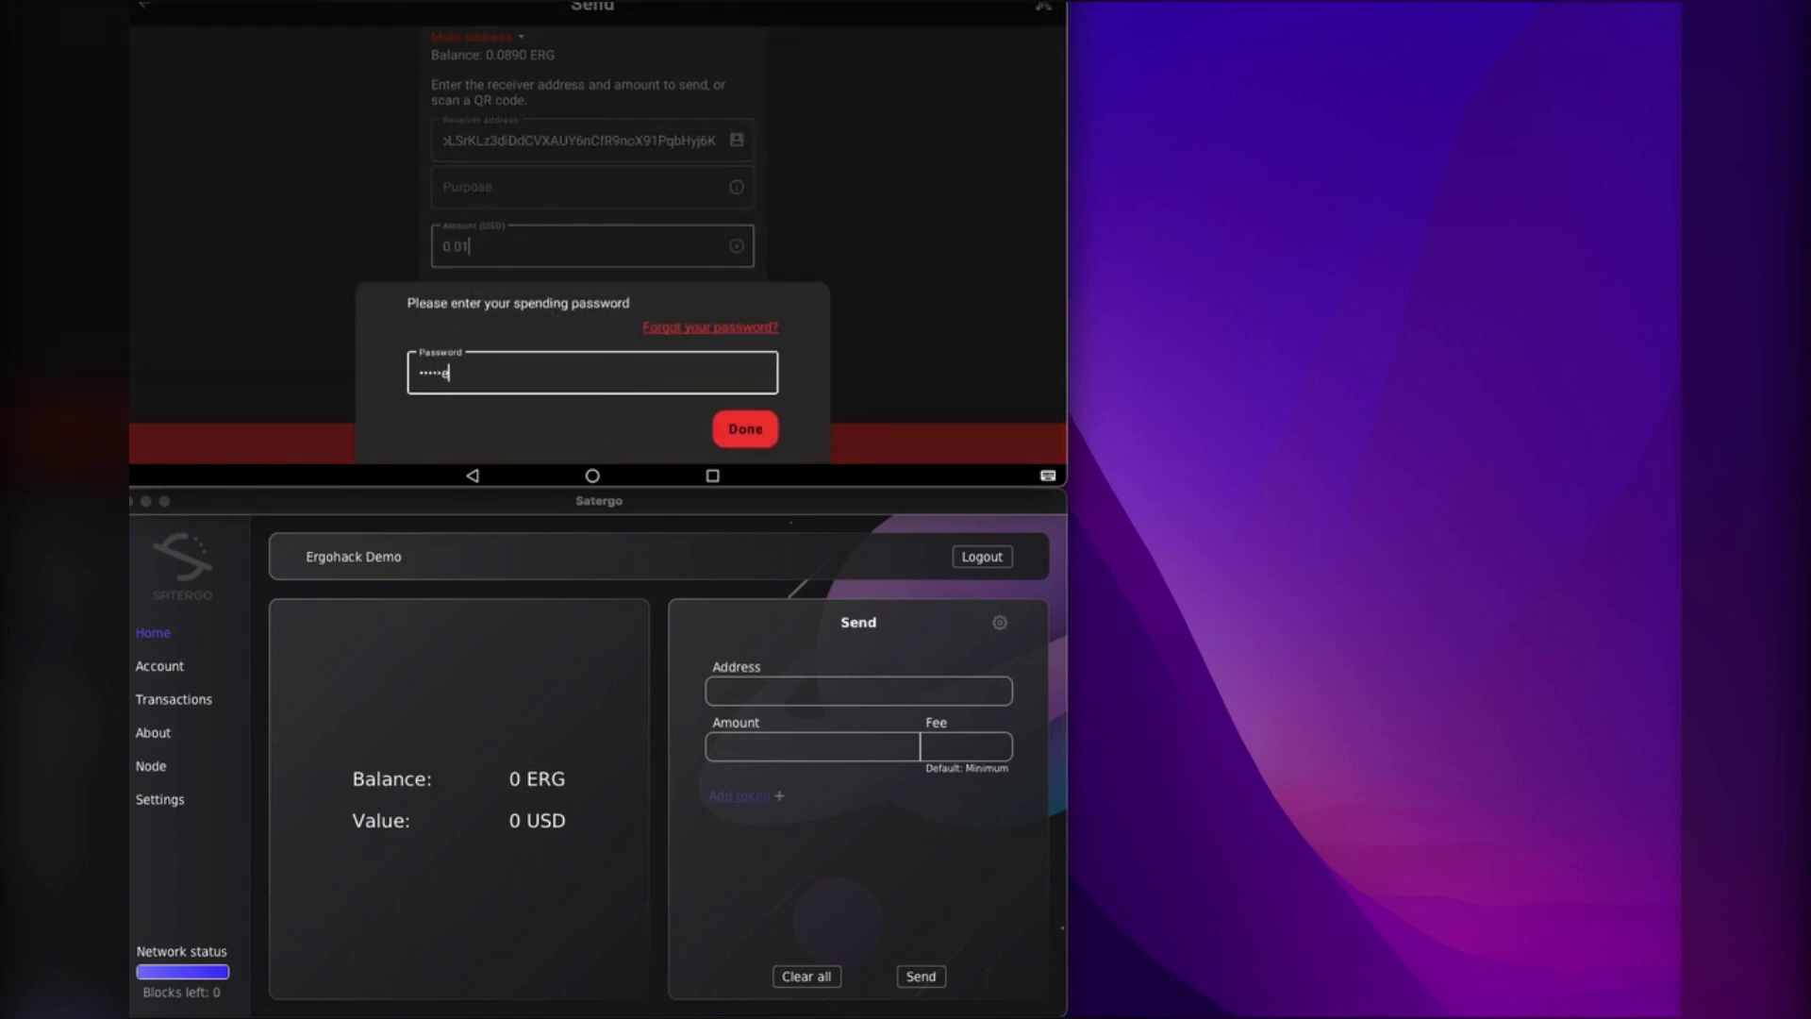
{"action": "left_click", "coordinate": [744, 430]}
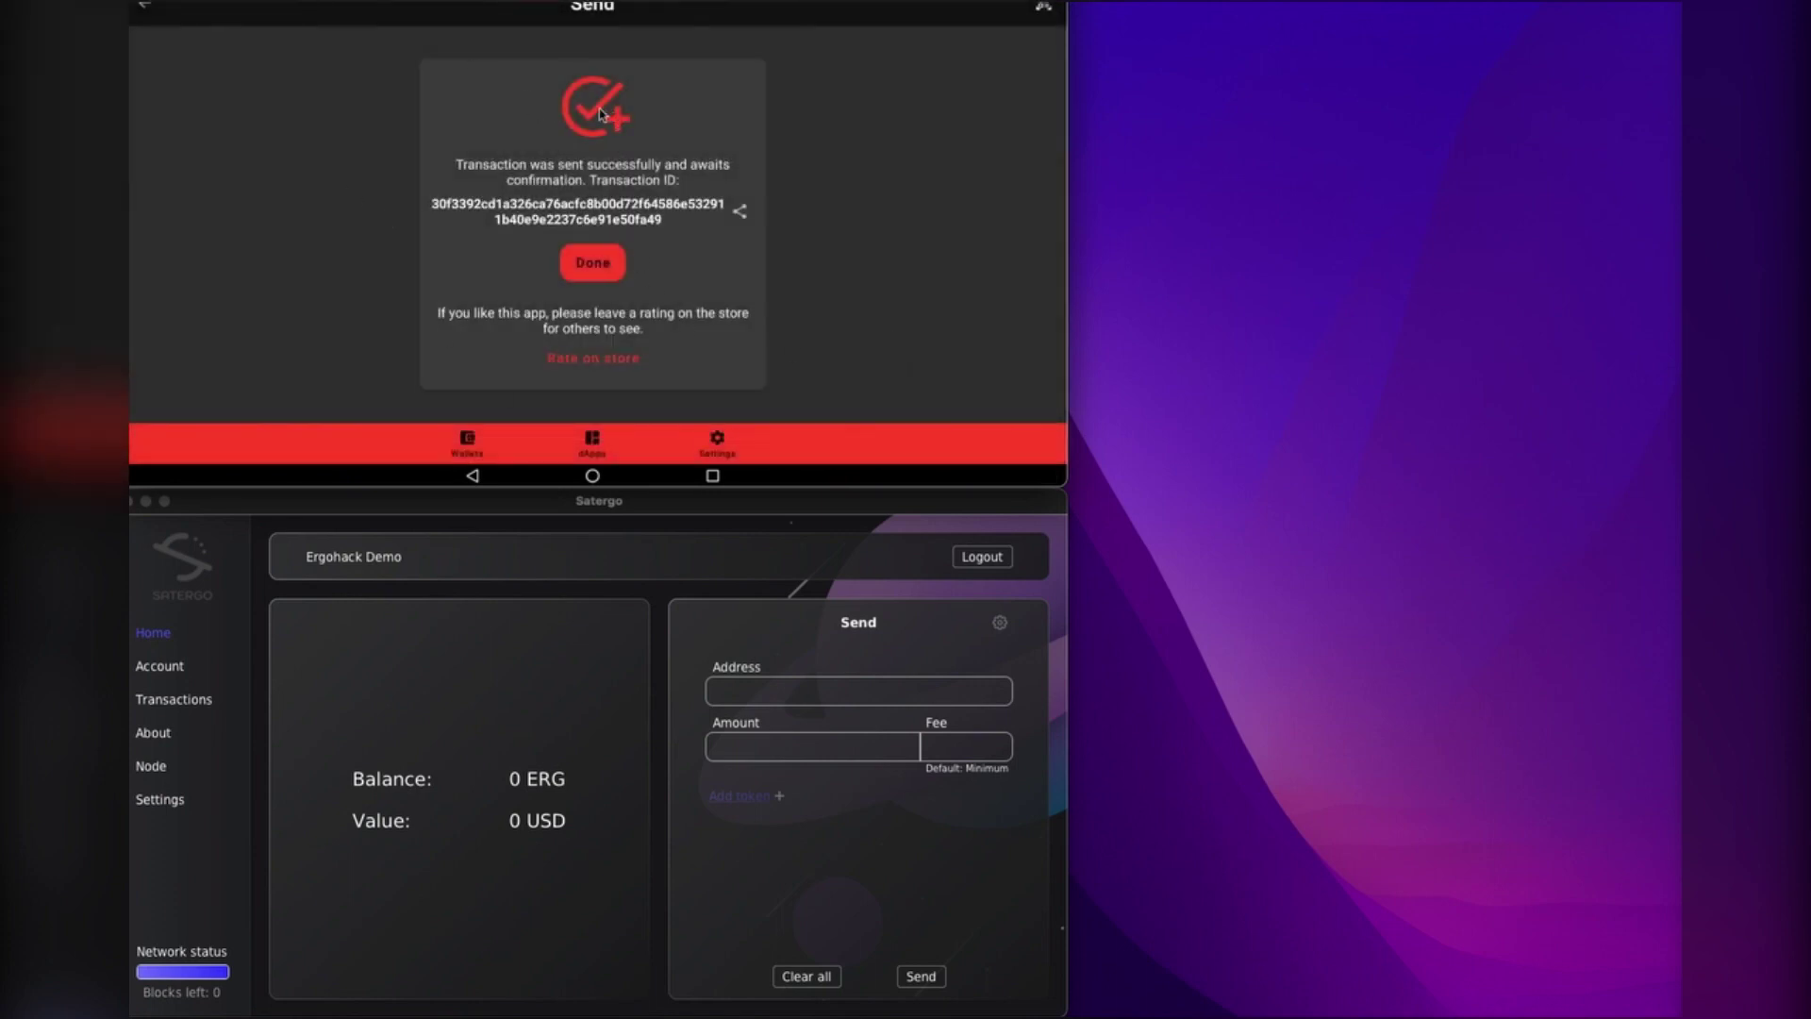
{"action": "left_click", "coordinate": [586, 271]}
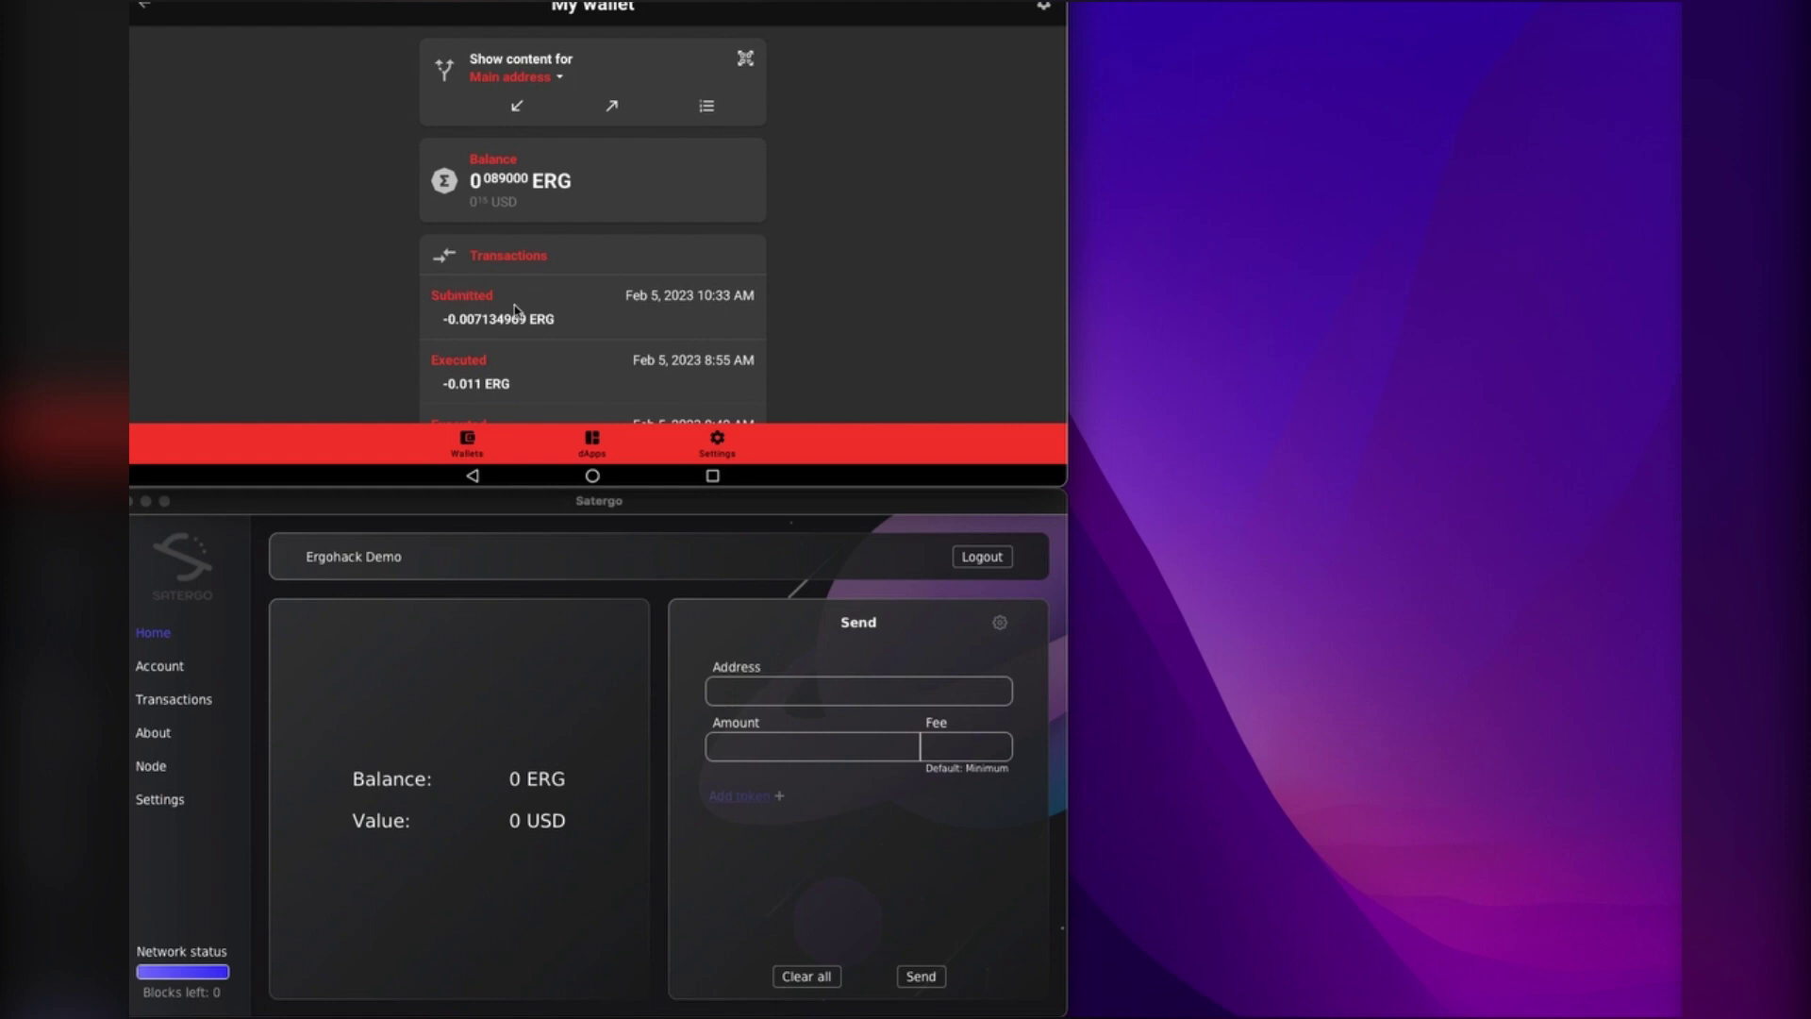
Step: Refresh the wallet until the pending -0.007134969 ERG payment and the unconfirmed balance appear
{"action": "scroll", "coordinate": [890, 299], "scroll_direction": "down", "scroll_amount": 1}
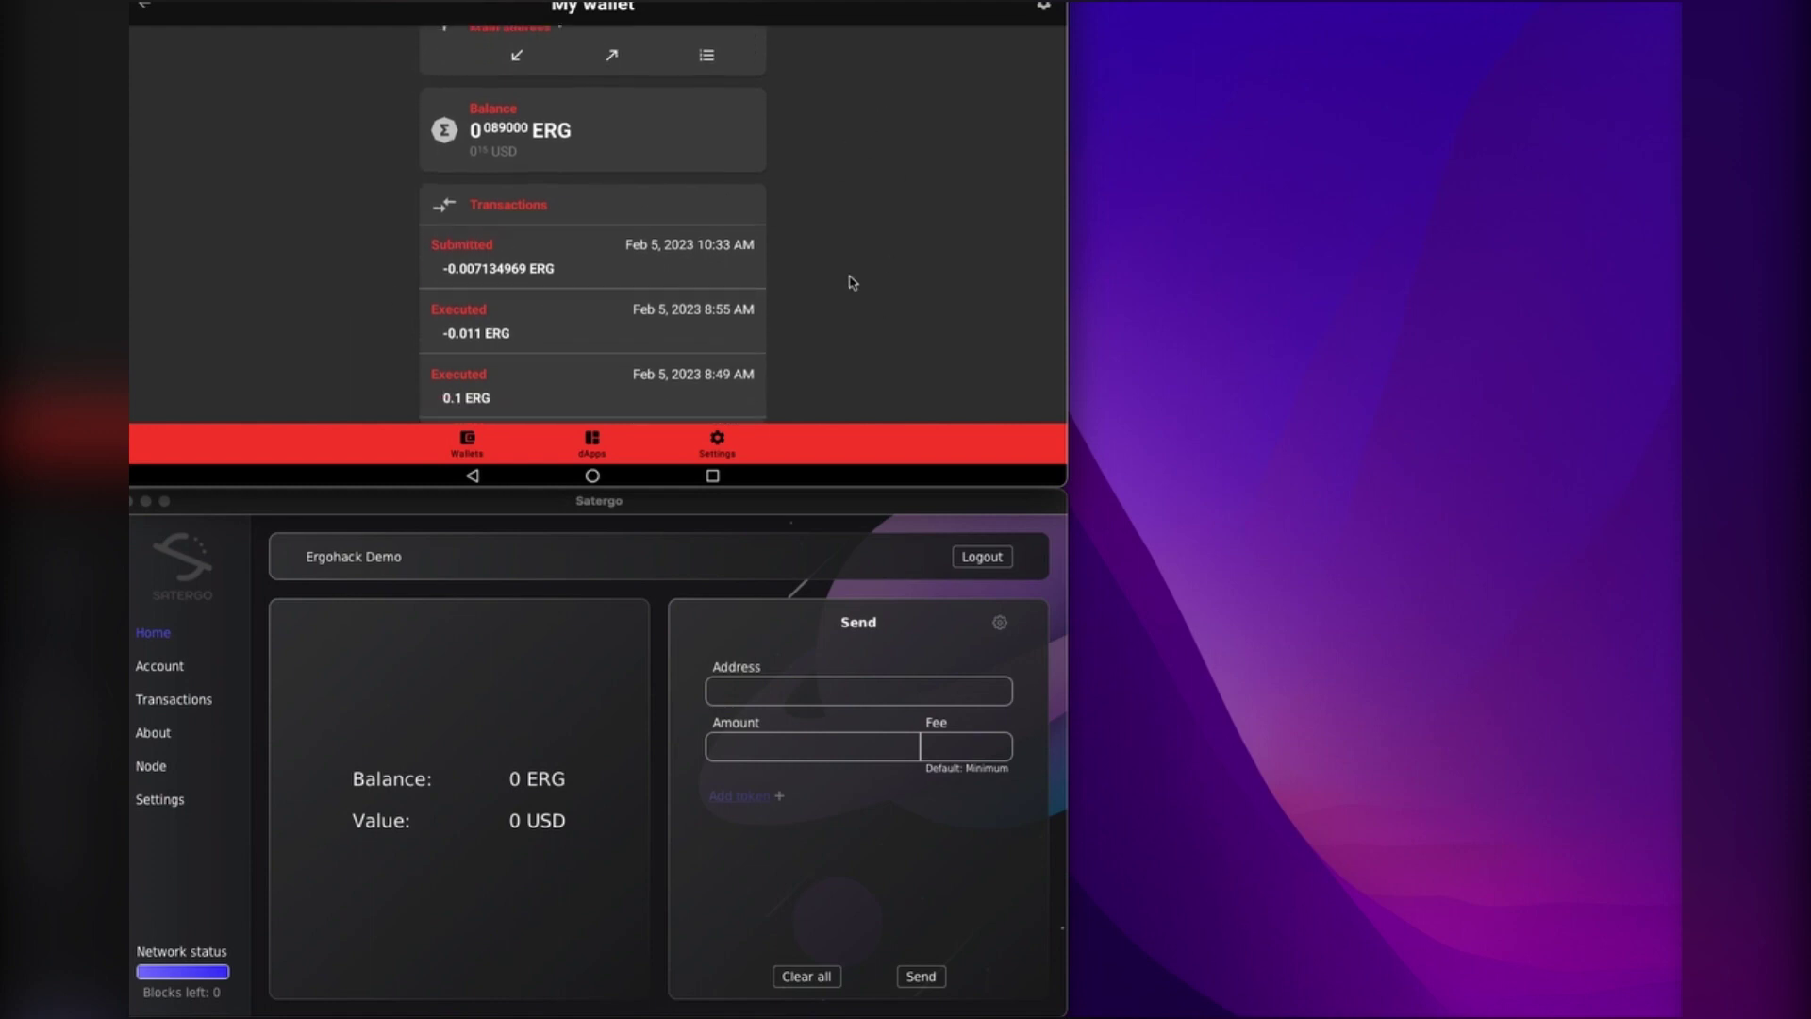
{"action": "left_click_drag", "start_coordinate": [820, 124], "coordinate": [819, 268]}
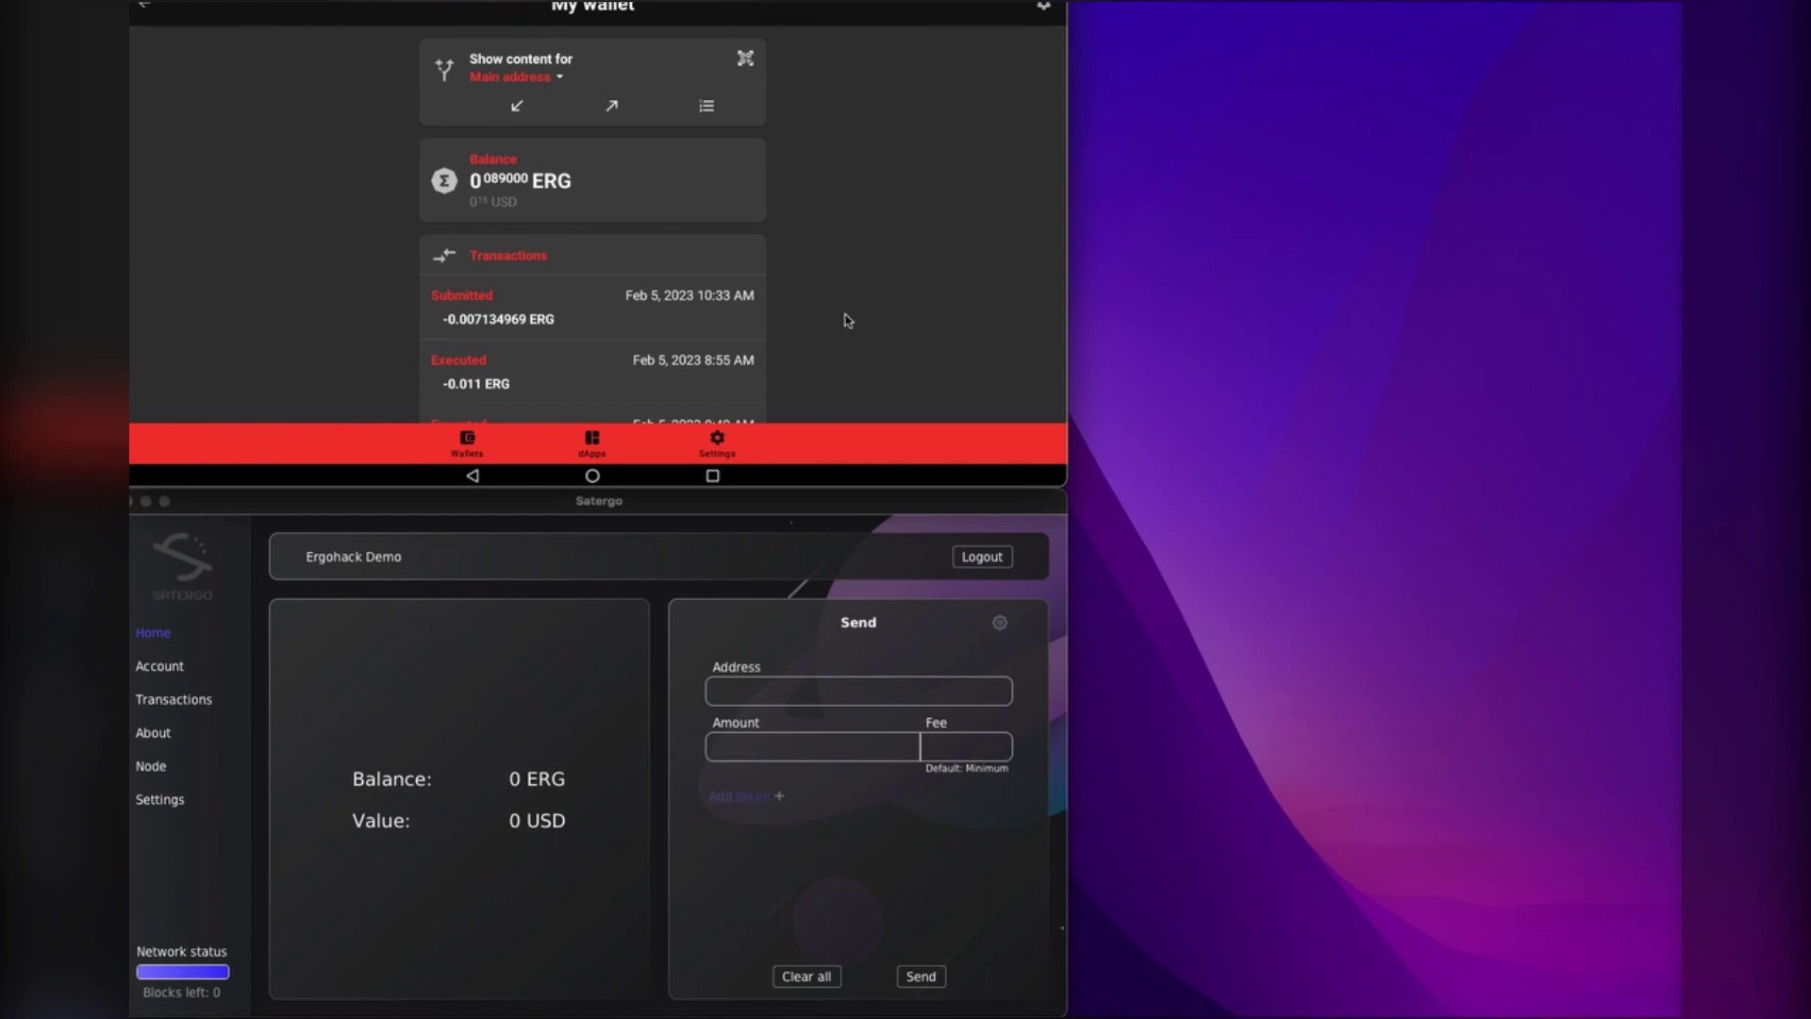
{"action": "left_click_drag", "start_coordinate": [821, 113], "coordinate": [833, 308]}
{"action": "left_click_drag", "start_coordinate": [820, 123], "coordinate": [824, 292]}
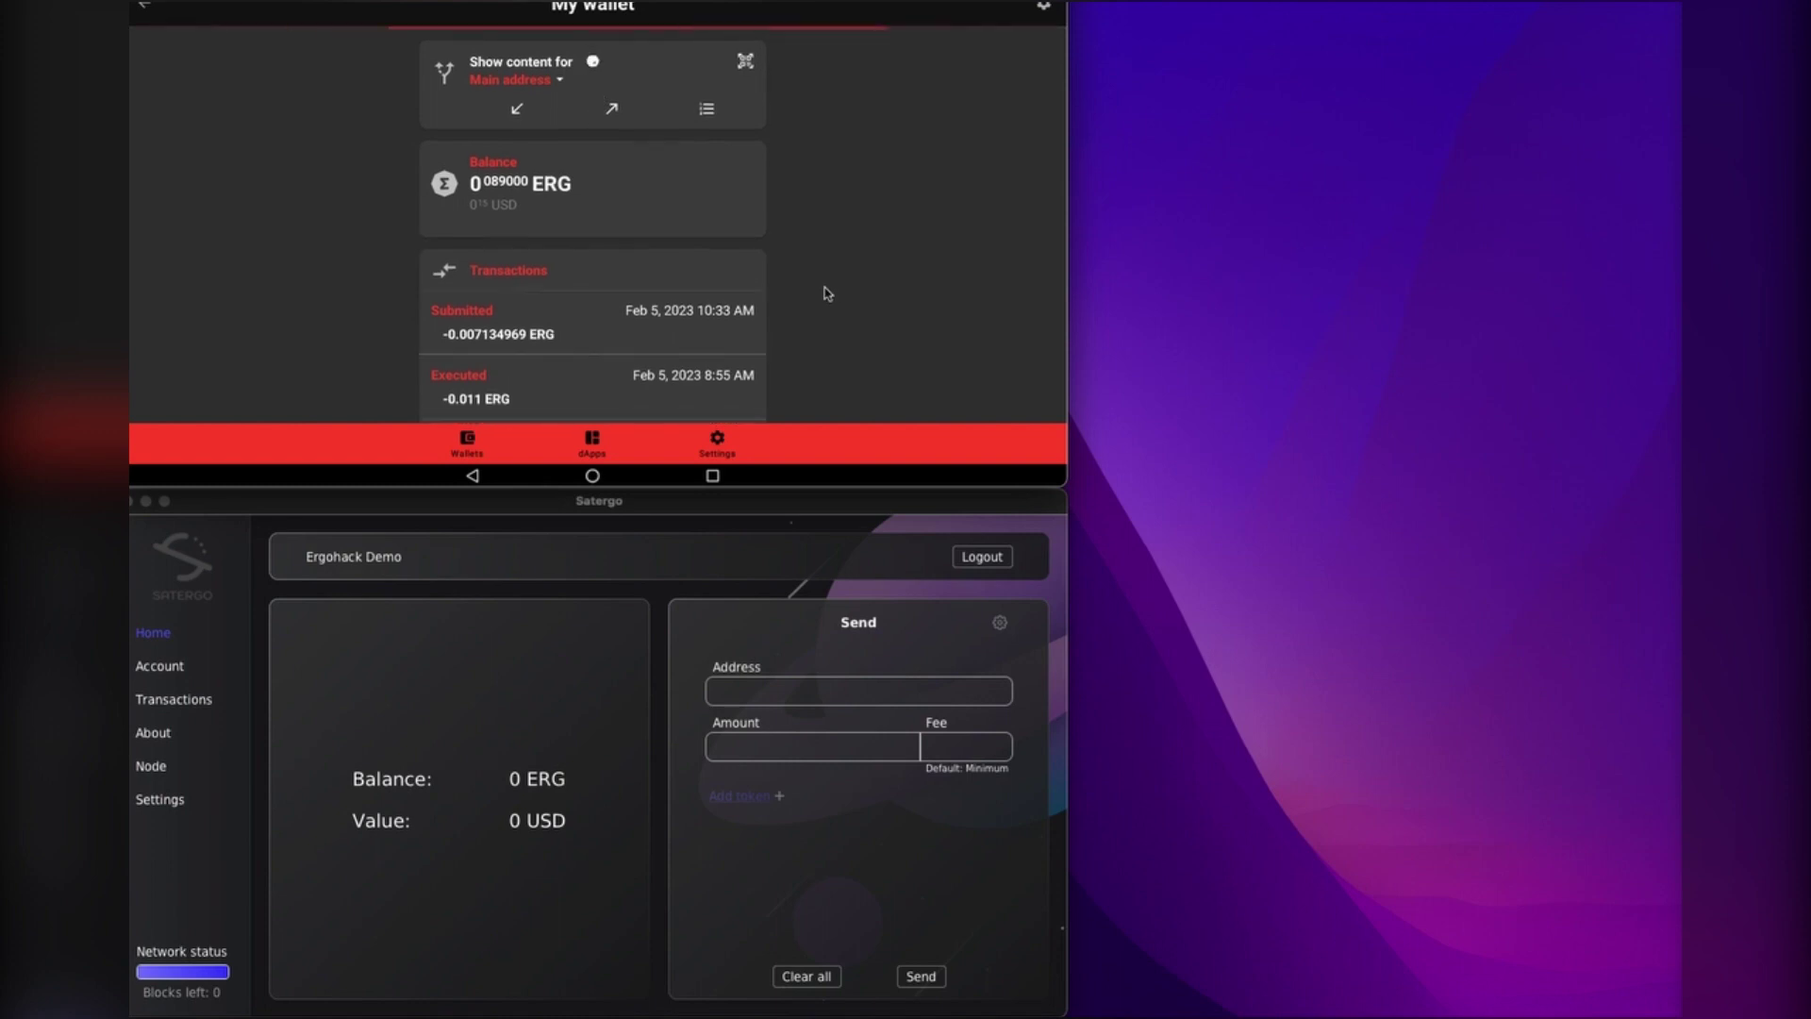
{"action": "left_click_drag", "start_coordinate": [819, 155], "coordinate": [833, 315]}
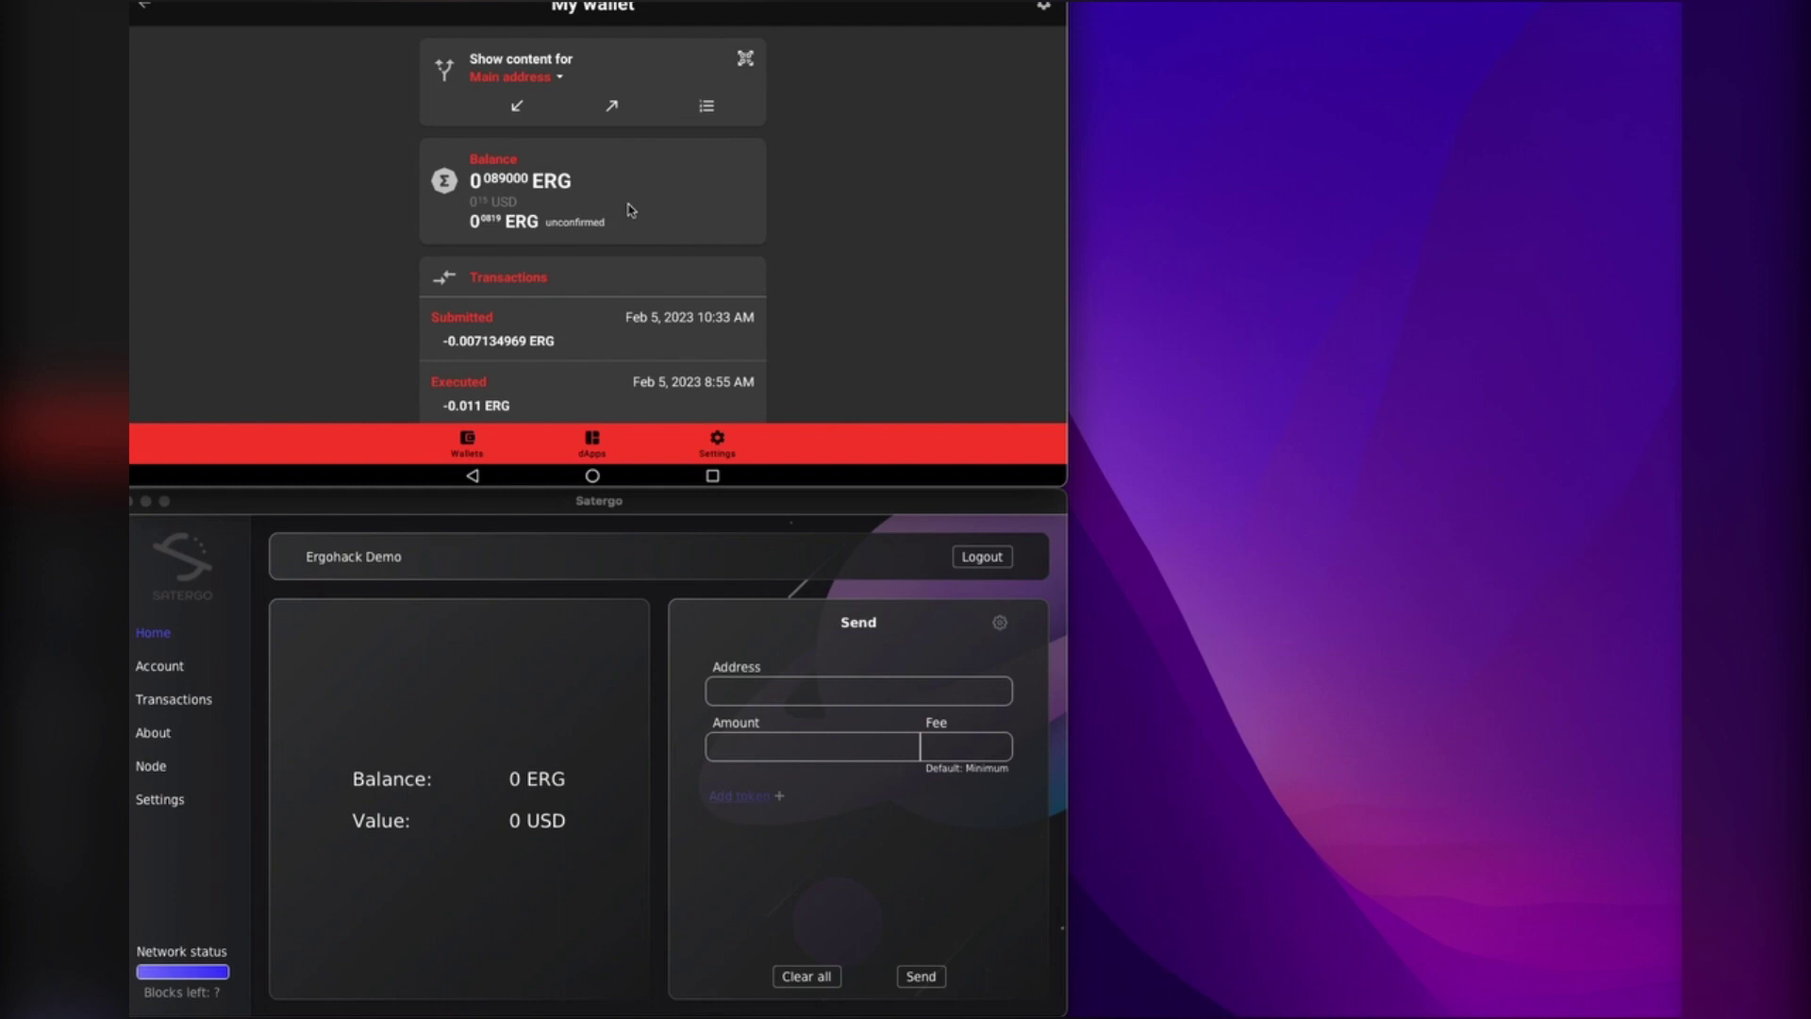
{"action": "scroll", "coordinate": [811, 228], "scroll_direction": "down", "scroll_amount": 1}
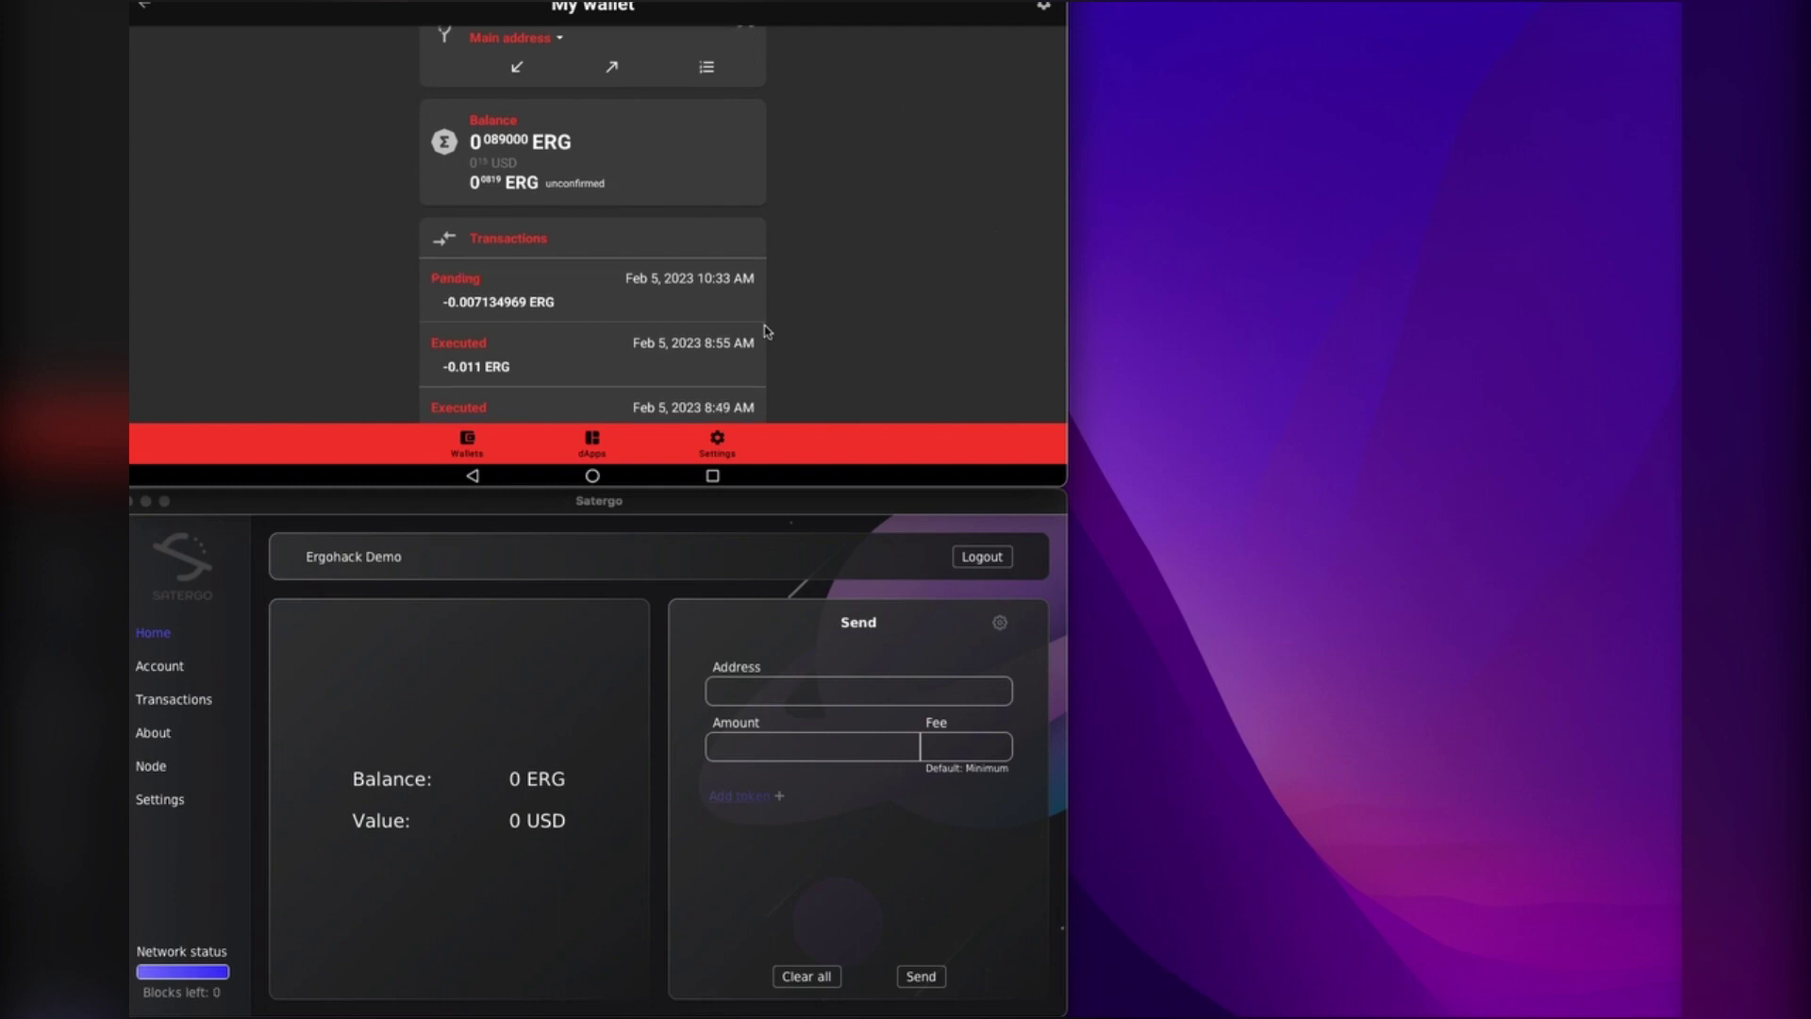
{"action": "scroll", "coordinate": [866, 255], "scroll_direction": "up", "scroll_amount": 1}
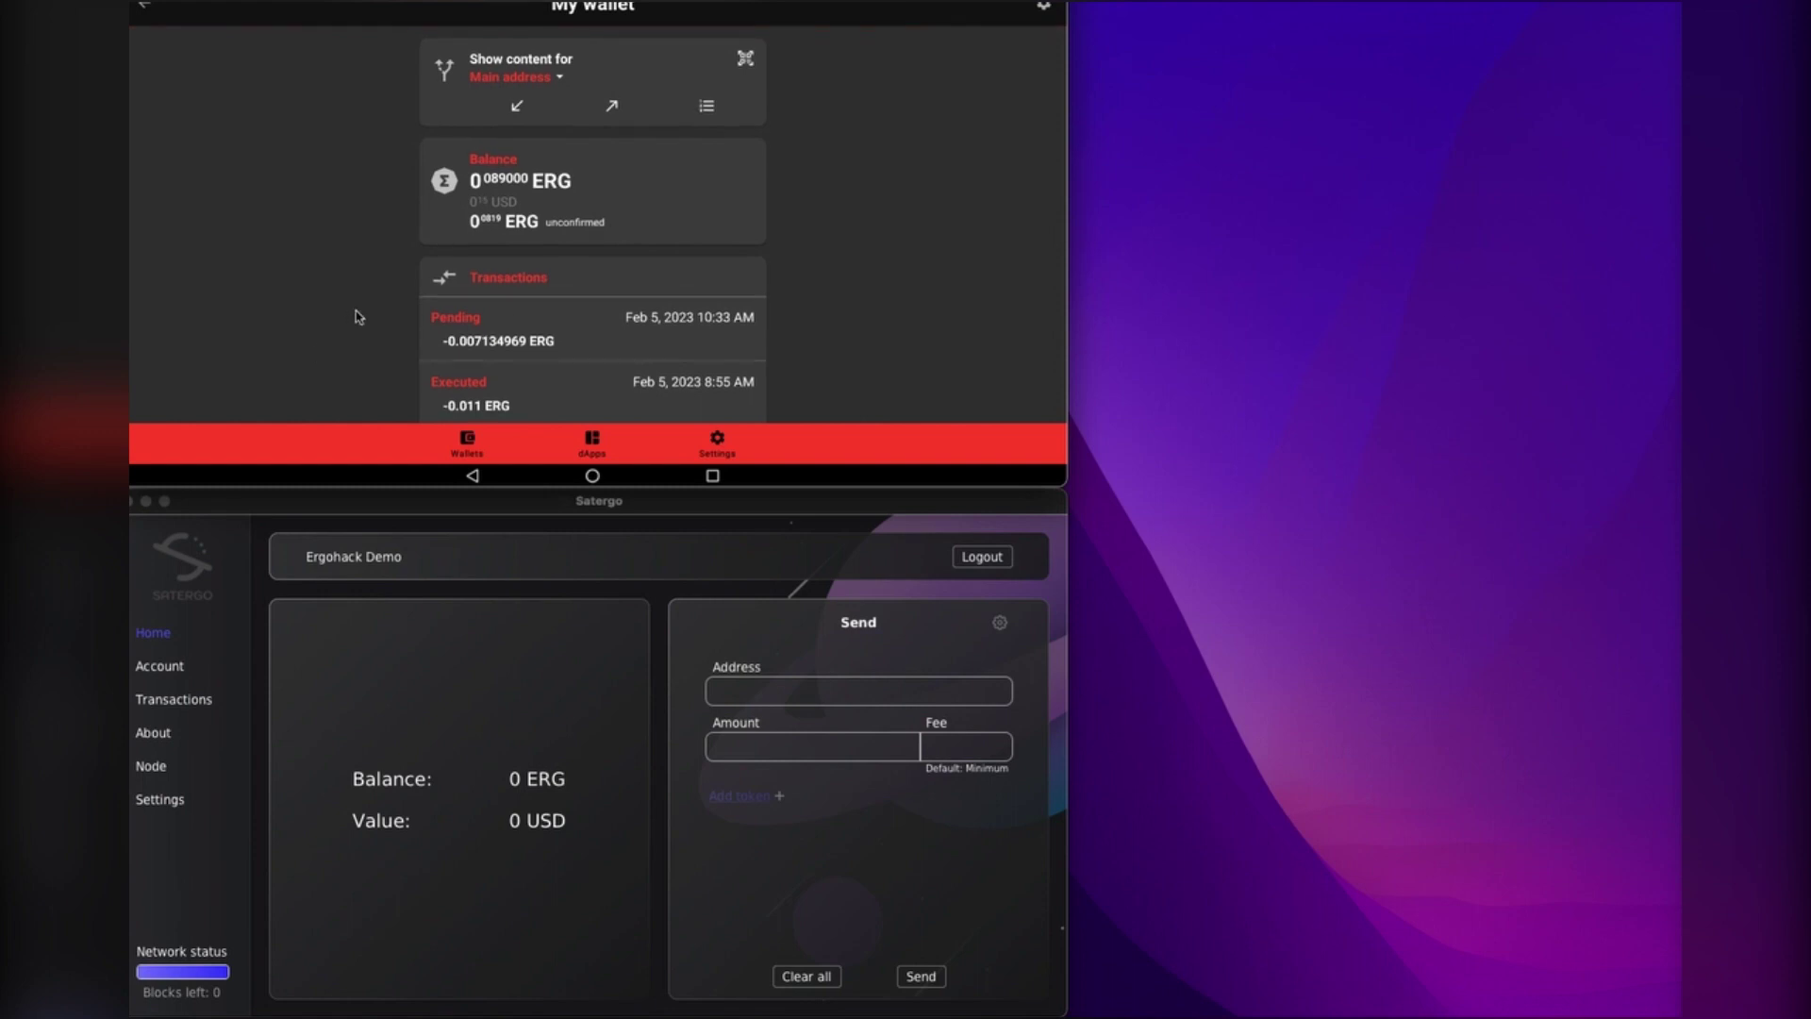
{"action": "scroll", "coordinate": [783, 357], "scroll_direction": "down", "scroll_amount": 1}
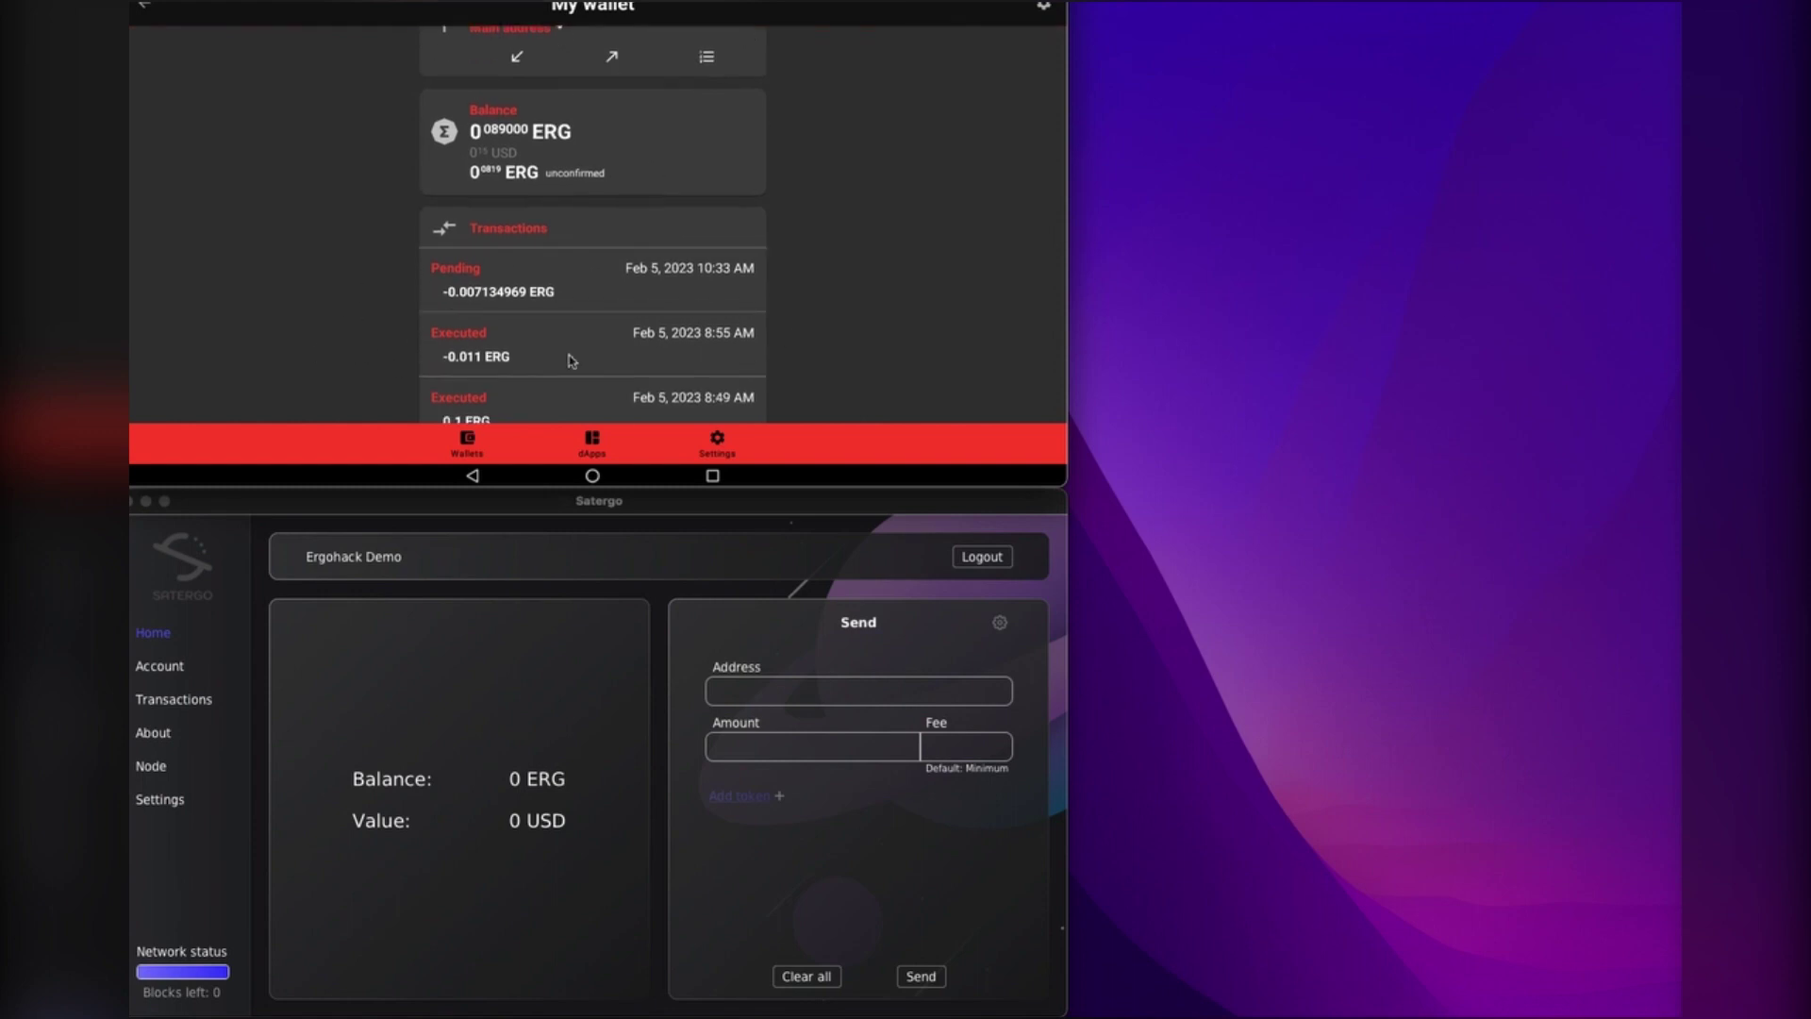
{"action": "scroll", "coordinate": [854, 253], "scroll_direction": "up", "scroll_amount": 1}
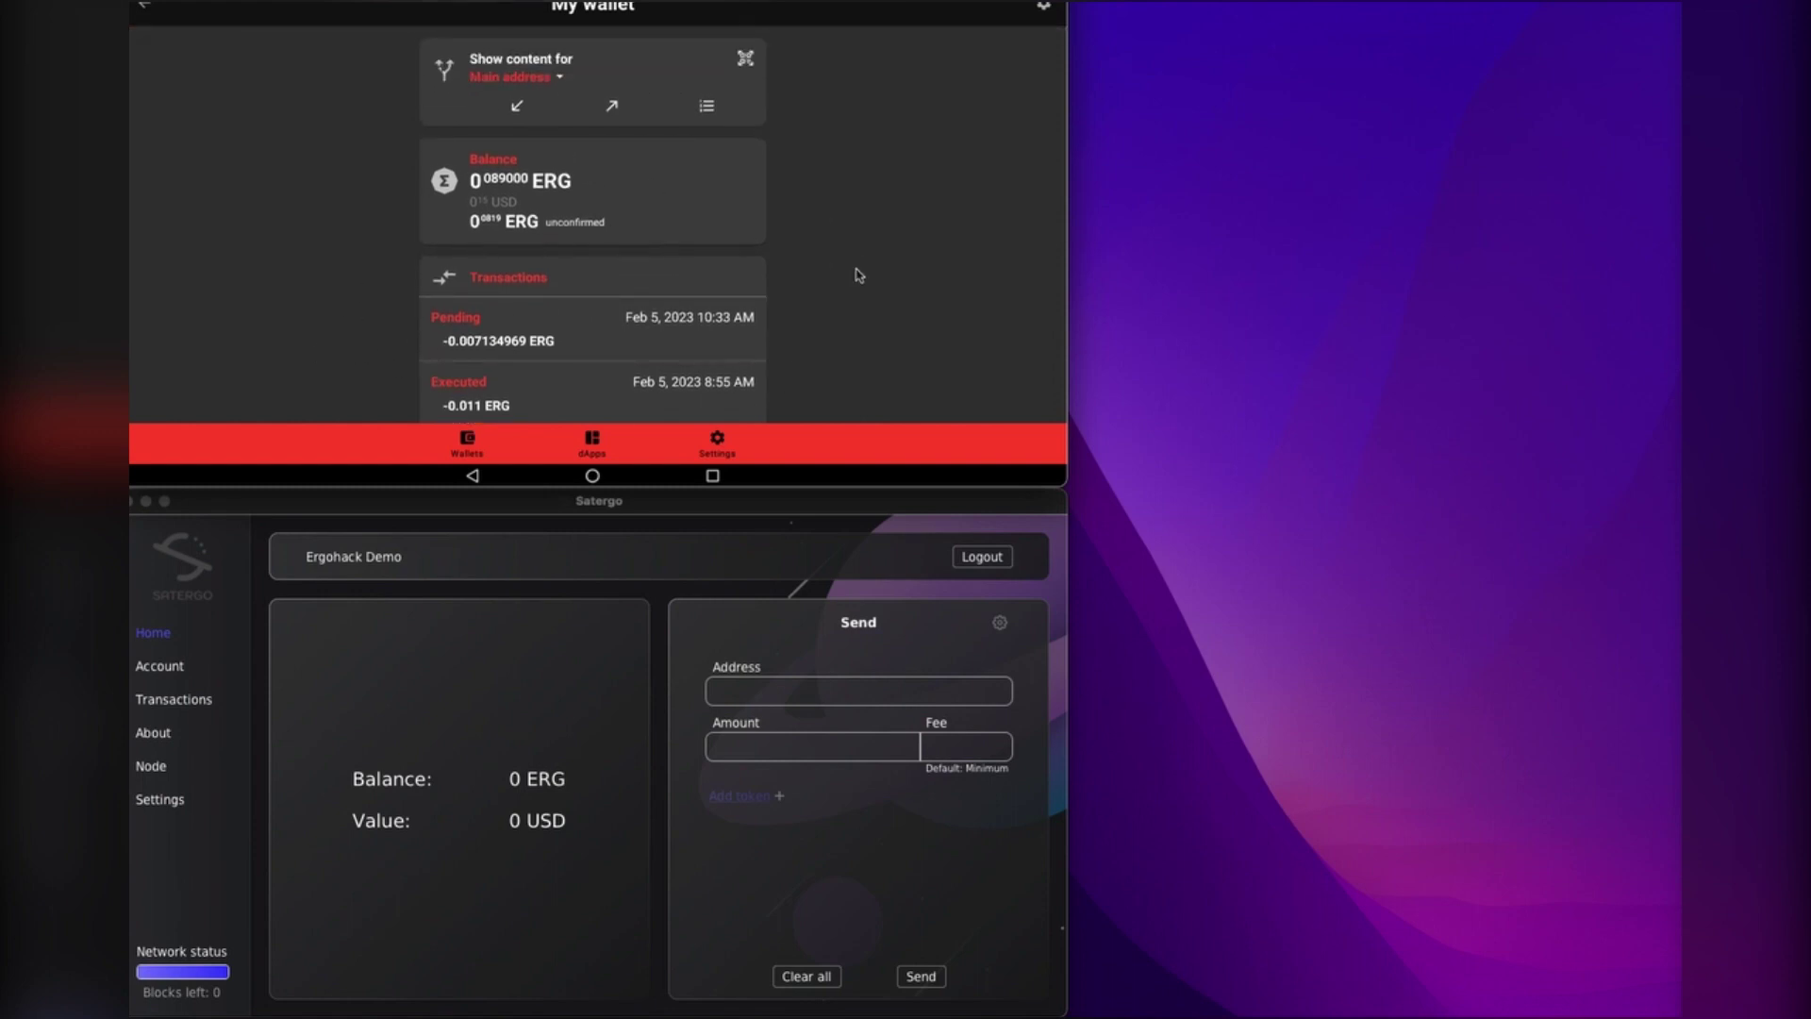